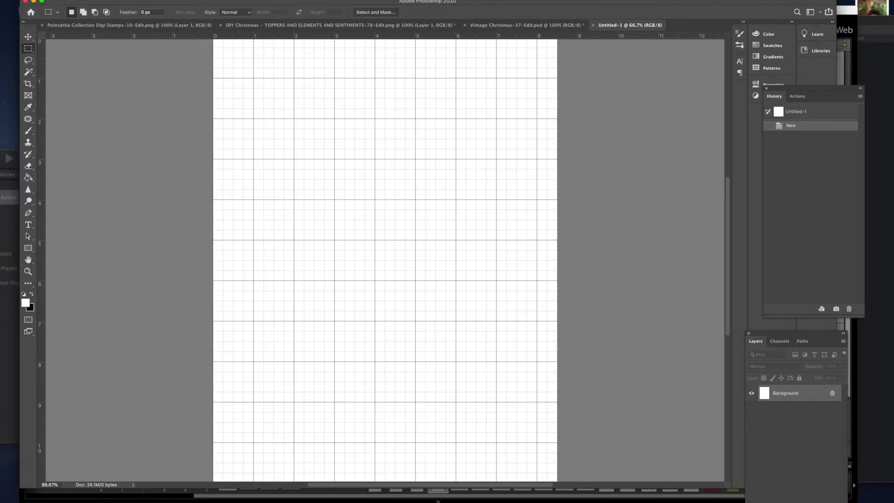
Paste the holly-bordered sentiment card onto the blank page, rotated 90° clockwise and placed near the page's upper edge
{"action": "left_click", "coordinate": [18, 51]}
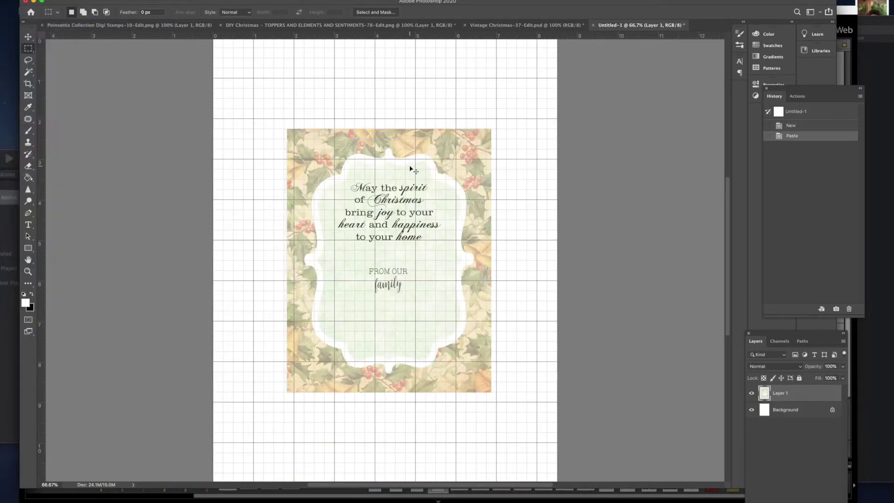
{"action": "key", "text": "super+t"}
{"action": "right_click", "coordinate": [409, 199]}
{"action": "left_click", "coordinate": [447, 315]}
{"action": "left_click_drag", "start_coordinate": [438, 348], "coordinate": [442, 244]}
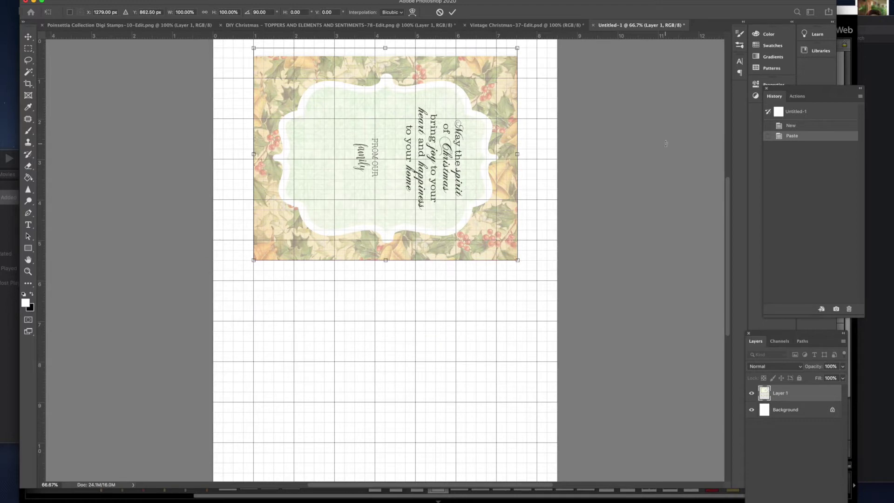
Duplicate the sentiment card layer and place the copy directly below the original on the page
{"action": "right_click", "coordinate": [794, 393]}
{"action": "left_click", "coordinate": [819, 219]}
{"action": "key", "text": "Return"}
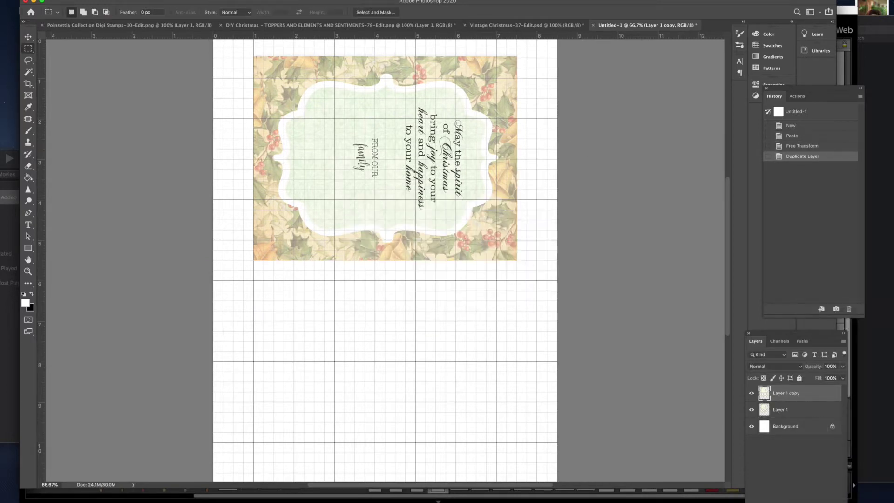
{"action": "key", "text": "v"}
{"action": "left_click_drag", "start_coordinate": [380, 175], "coordinate": [385, 378]}
{"action": "key", "text": "super+minus"}
{"action": "right_click", "coordinate": [389, 378]}
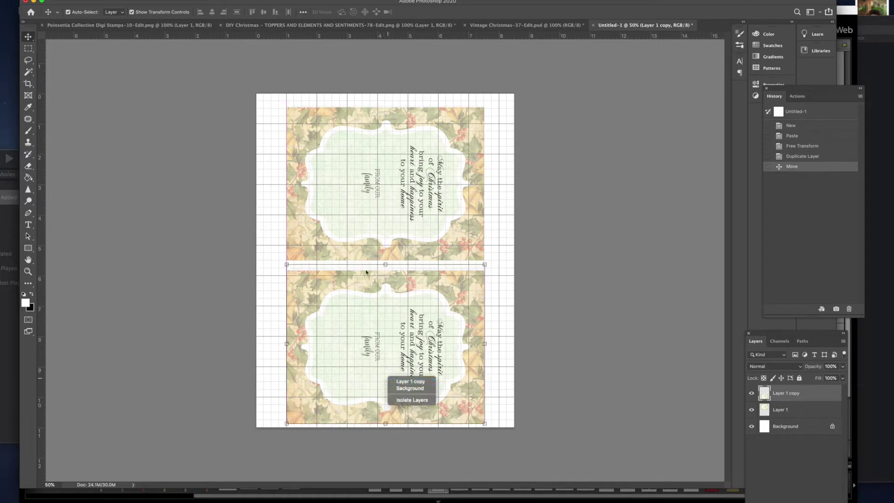
{"action": "key", "text": "Escape"}
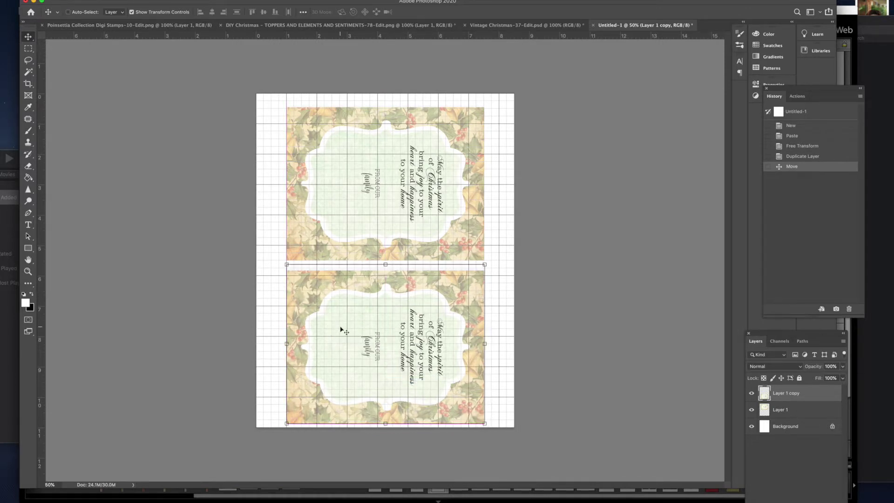
Rotate the lower card copy 180° and apply the transformation
{"action": "key", "text": "super+t"}
{"action": "right_click", "coordinate": [334, 319]}
{"action": "left_click", "coordinate": [355, 427]}
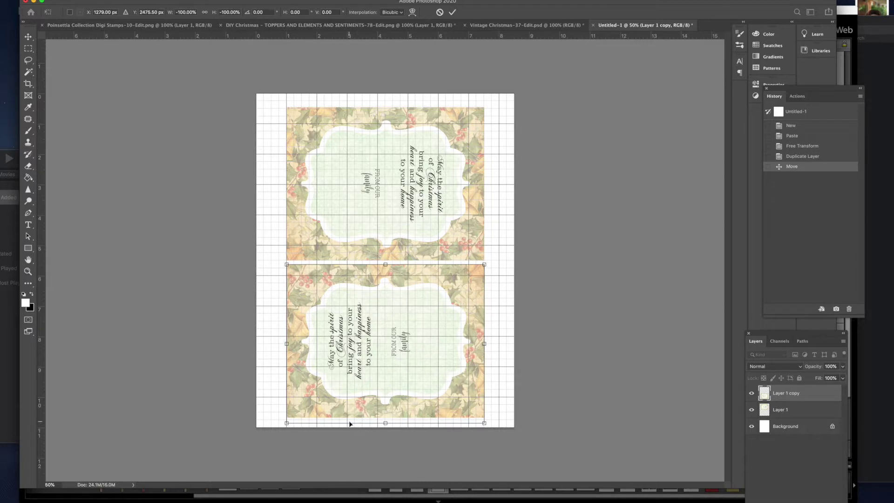
{"action": "left_click_drag", "start_coordinate": [399, 388], "coordinate": [400, 384]}
{"action": "left_click", "coordinate": [452, 12]}
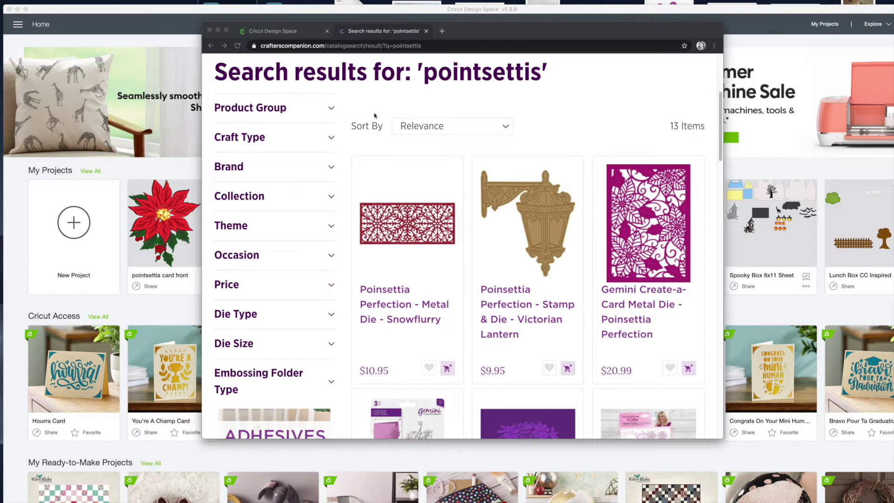
Open the Gemini Create-a-Card Metal Die - Poinsettia Perfection product page and examine its finished-card photo
{"action": "left_click", "coordinate": [636, 230]}
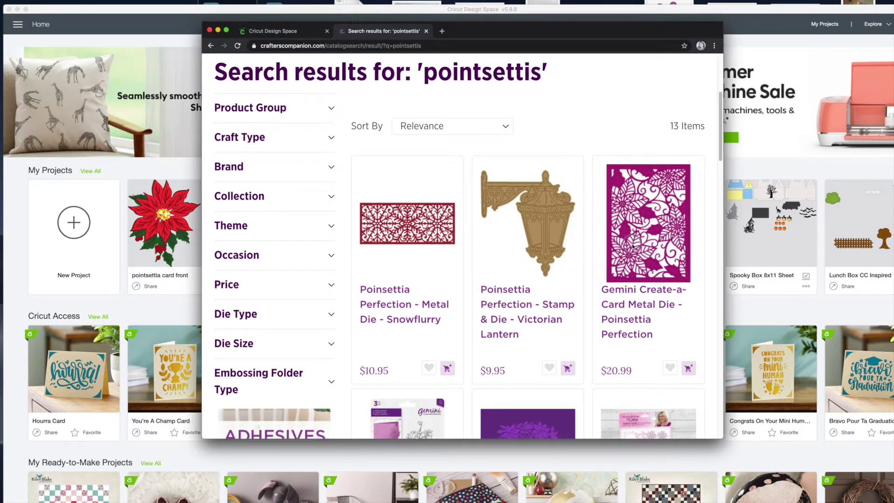
{"action": "left_click", "coordinate": [630, 304]}
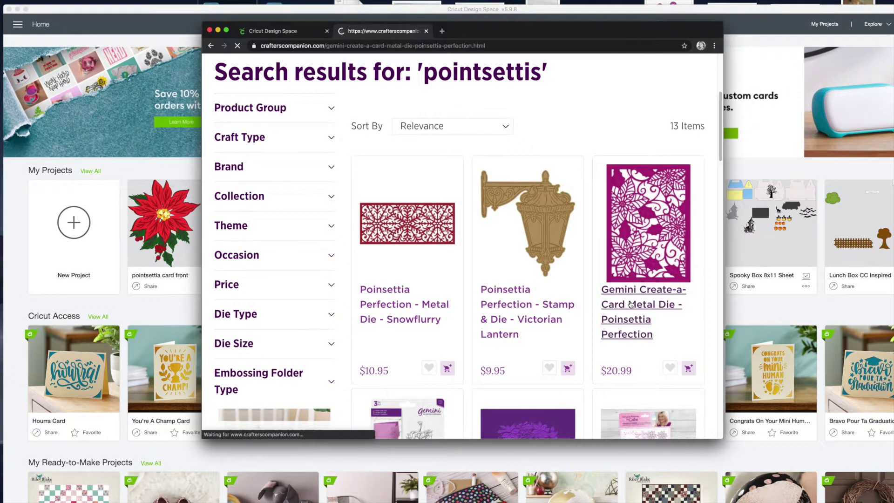
{"action": "scroll", "coordinate": [518, 345], "scroll_direction": "down", "scroll_amount": 1}
{"action": "scroll", "coordinate": [518, 345], "scroll_direction": "down", "scroll_amount": 5}
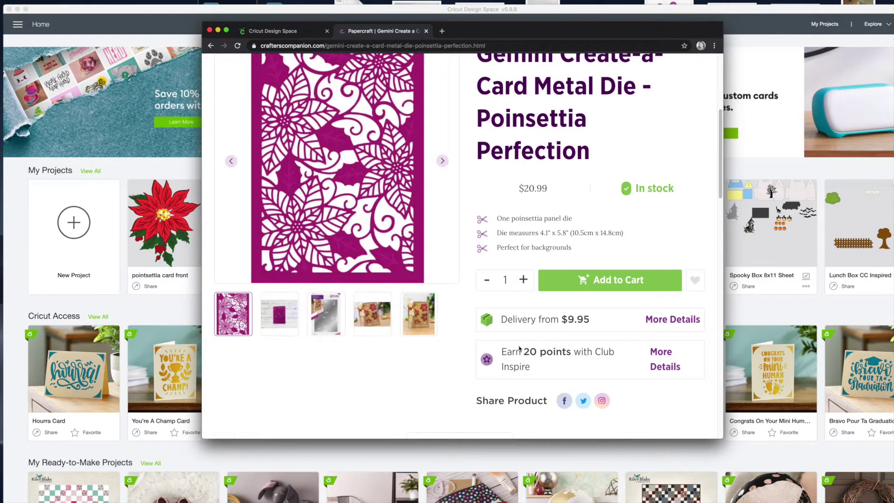
{"action": "left_click", "coordinate": [369, 314]}
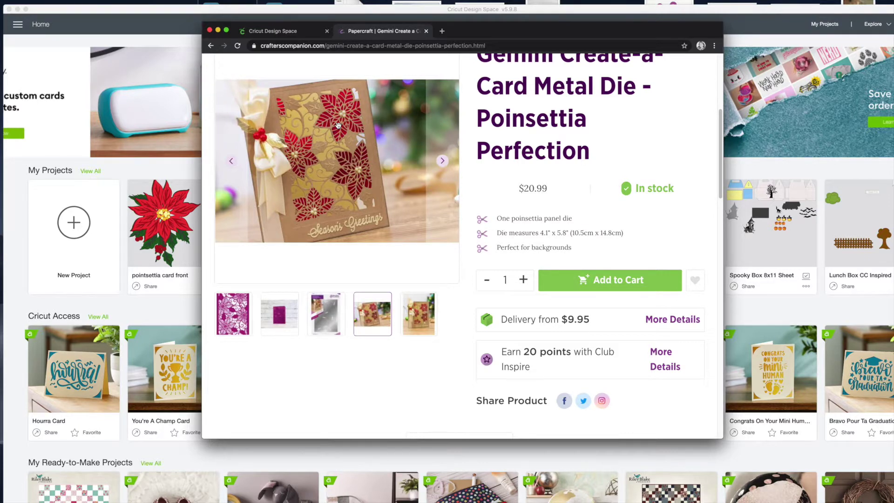
{"action": "left_click", "coordinate": [209, 30]}
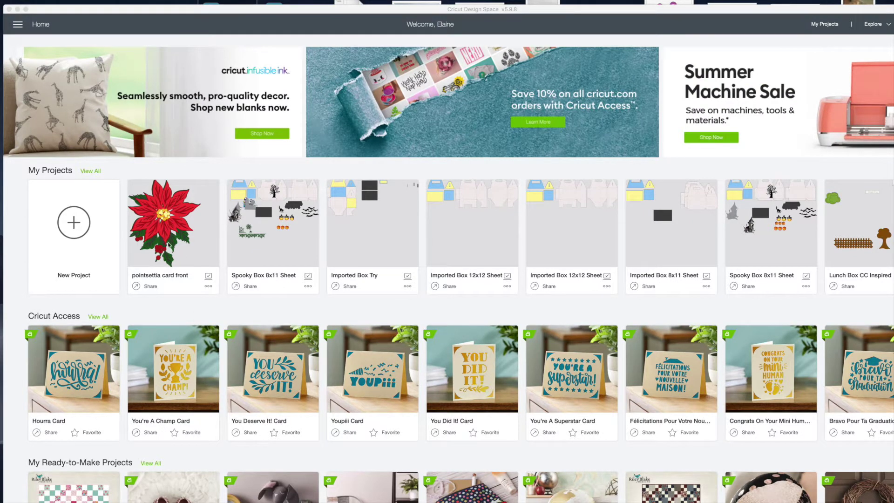
Open the saved "pointsettia card front" project in Cricut Design Space on the editing canvas, with the whole flower in view
{"action": "left_click", "coordinate": [169, 245]}
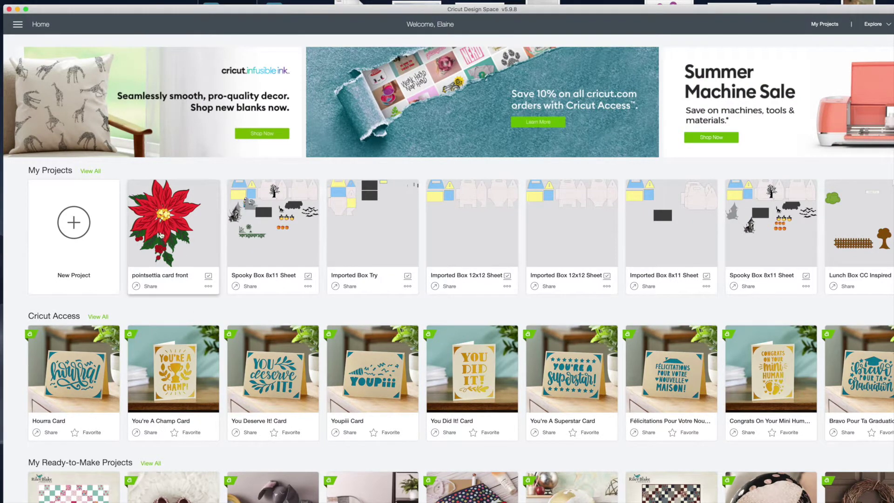
{"action": "left_click", "coordinate": [161, 235]}
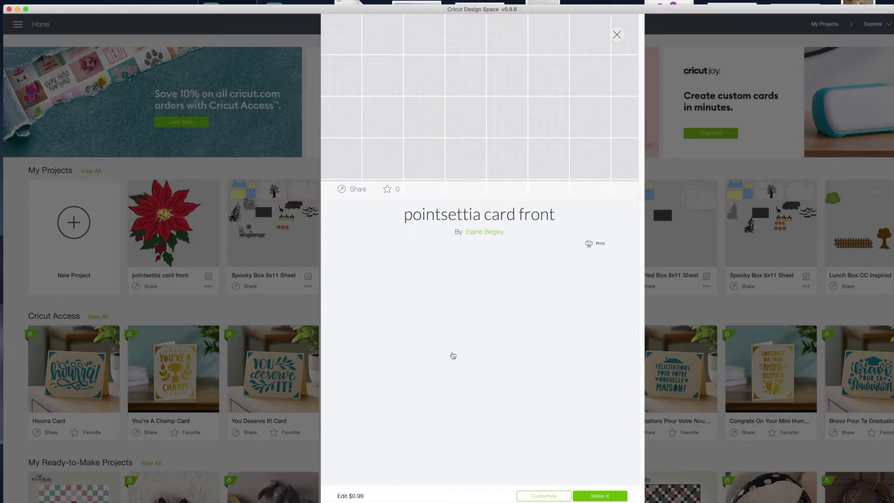
{"action": "left_click", "coordinate": [453, 355]}
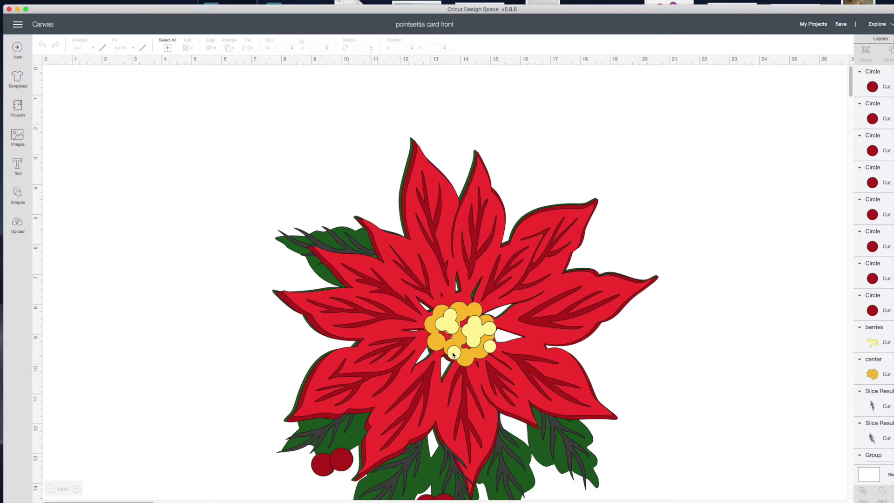
{"action": "left_click", "coordinate": [50, 489]}
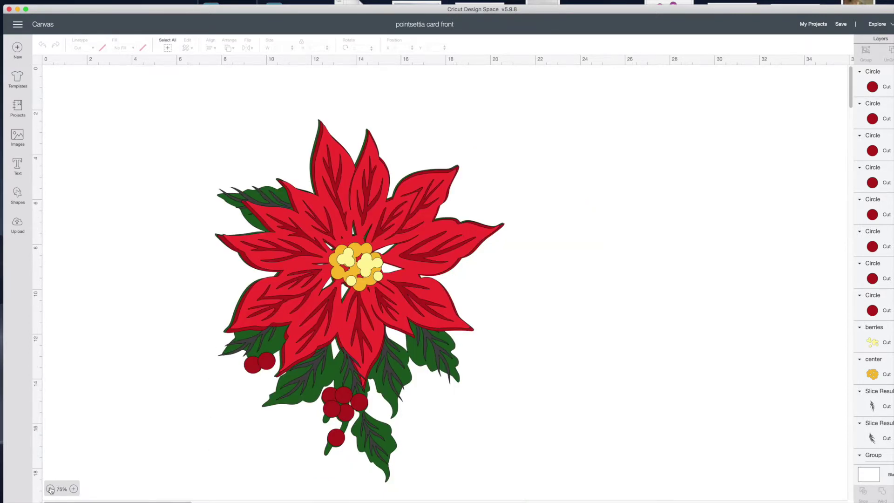
Search the image library for "pointsettia" and return to the canvas without inserting an image
{"action": "left_click", "coordinate": [17, 136]}
{"action": "left_click", "coordinate": [484, 75]}
{"action": "type", "text": "po"}
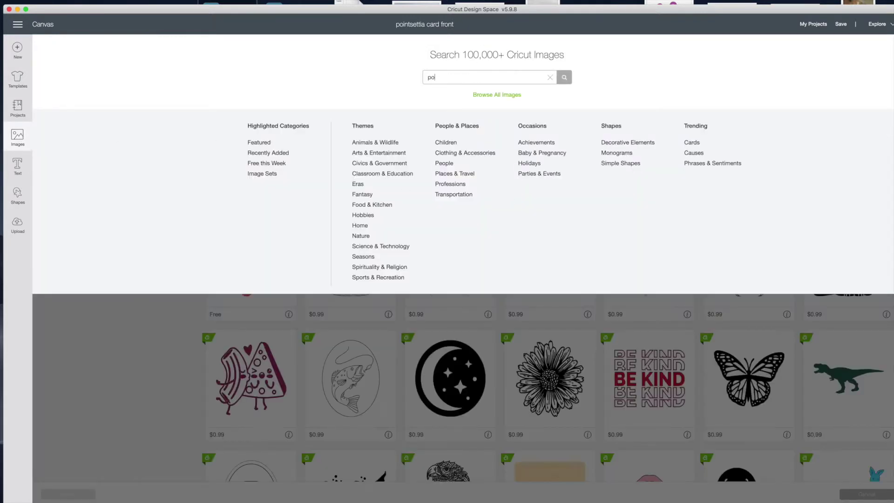
{"action": "type", "text": "intsettia"}
{"action": "key", "text": "Return"}
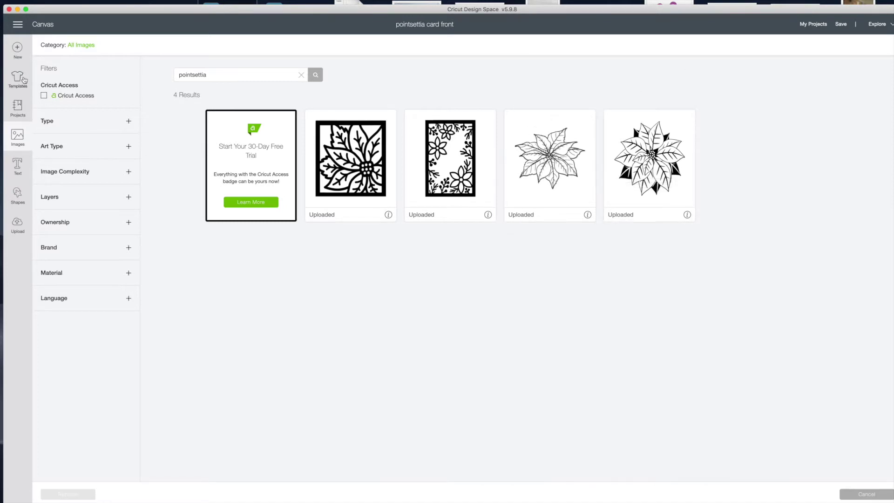
{"action": "left_click", "coordinate": [872, 495]}
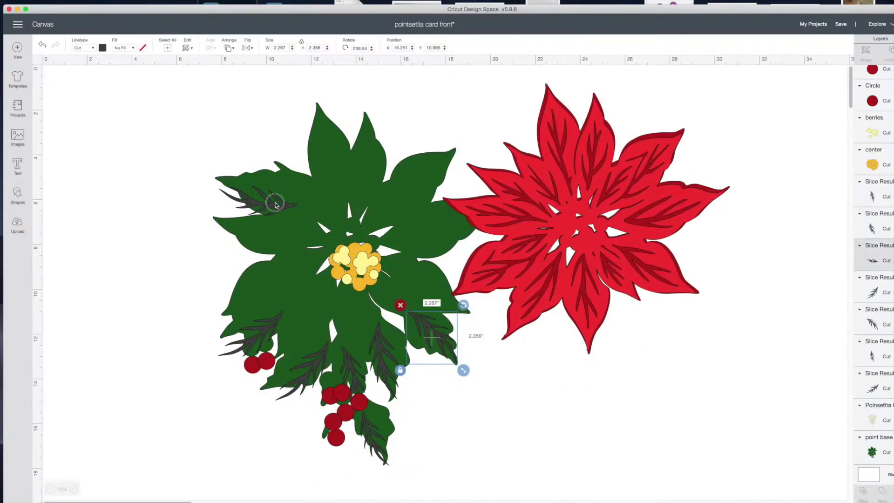
Move the dark vein piece onto the upper-left leaf of the green poinsettia base
{"action": "left_click", "coordinate": [275, 205]}
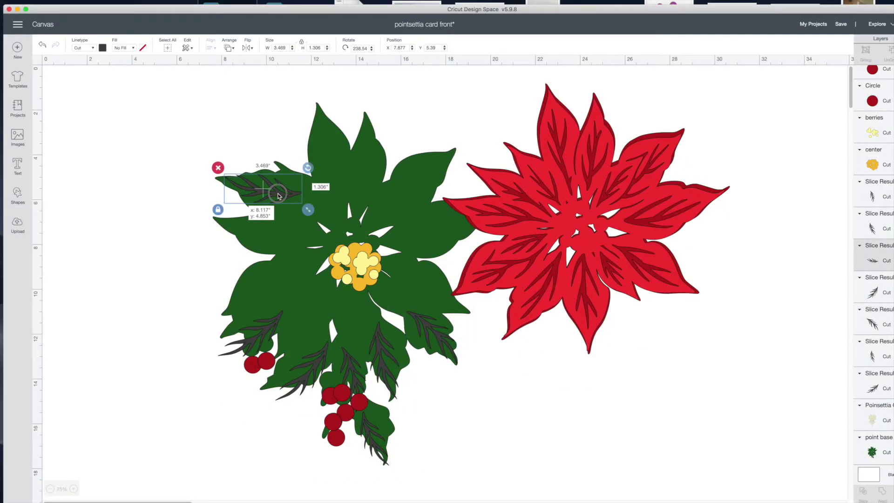
{"action": "left_click", "coordinate": [504, 353]}
{"action": "left_click", "coordinate": [527, 431]}
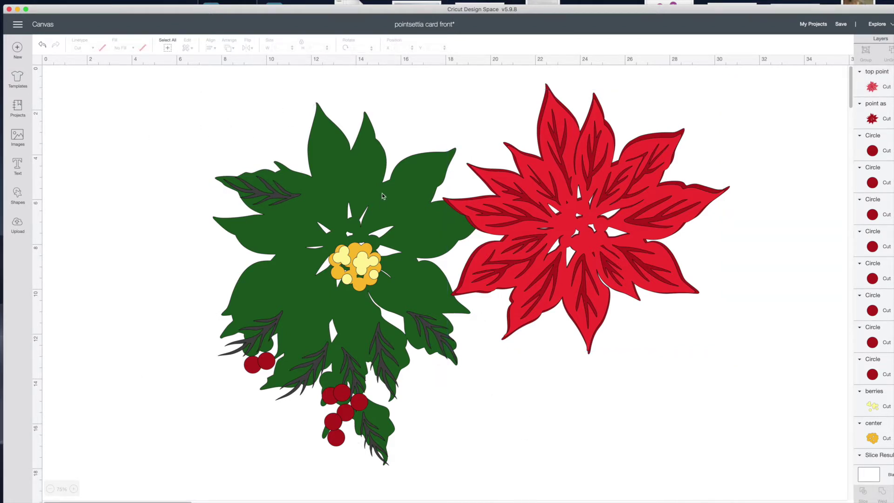
Shift the green point base slightly up and to the left, and duplicate it
{"action": "left_click", "coordinate": [404, 207]}
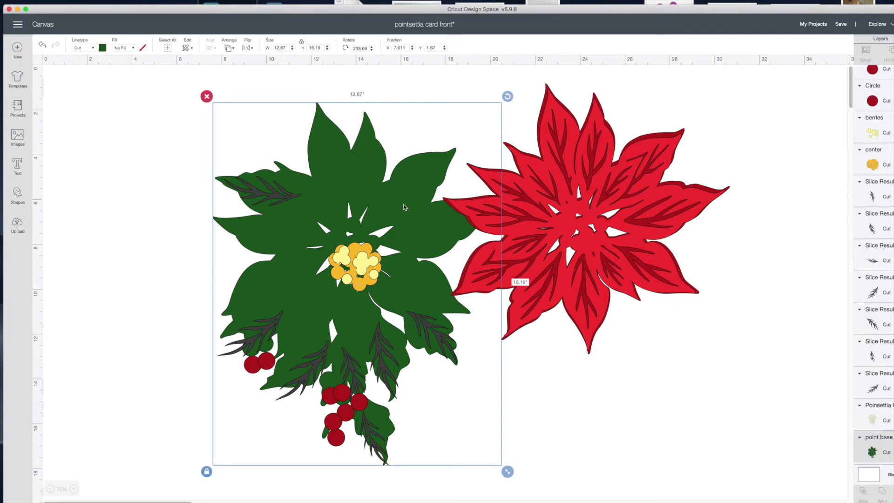
{"action": "mouse_move", "coordinate": [404, 207]}
{"action": "left_mouse_down"}
{"action": "mouse_move", "coordinate": [386, 189]}
{"action": "mouse_move", "coordinate": [389, 199]}
{"action": "left_mouse_up"}
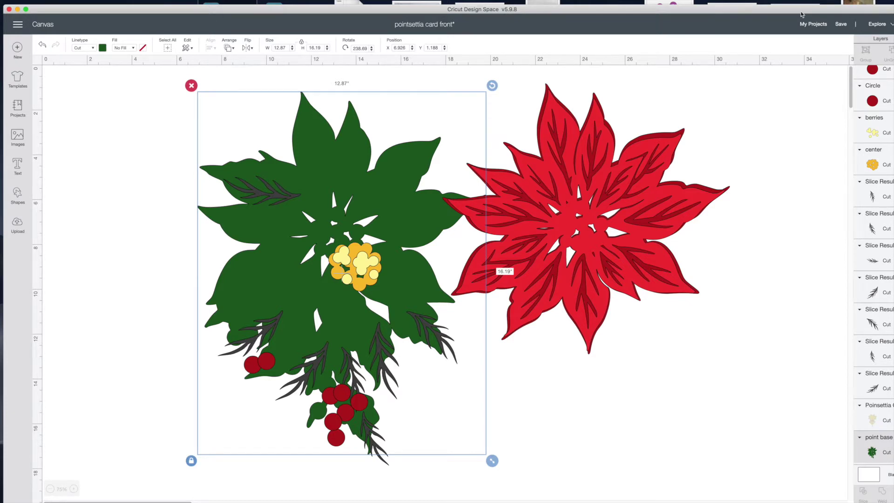
{"action": "left_click_drag", "start_coordinate": [893, 502], "coordinate": [872, 477]}
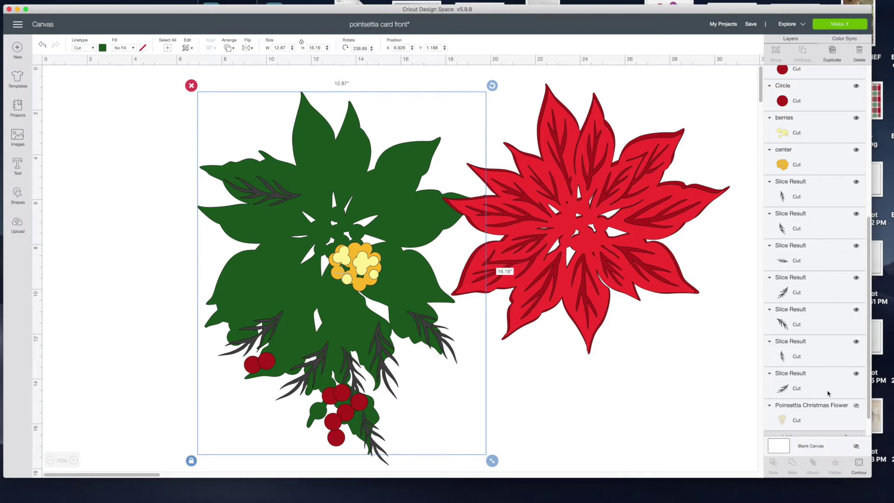
{"action": "scroll", "coordinate": [813, 403], "scroll_direction": "down", "scroll_amount": 2}
{"action": "scroll", "coordinate": [838, 151], "scroll_direction": "down", "scroll_amount": 10}
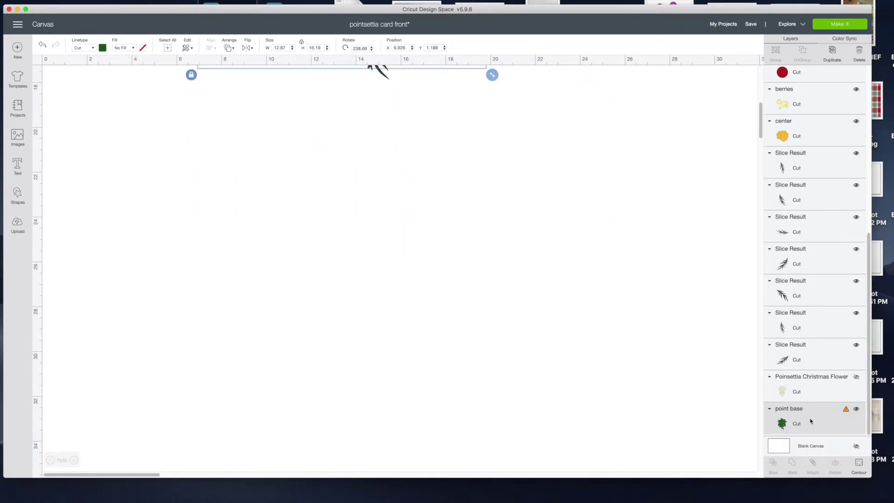
{"action": "left_click", "coordinate": [832, 49]}
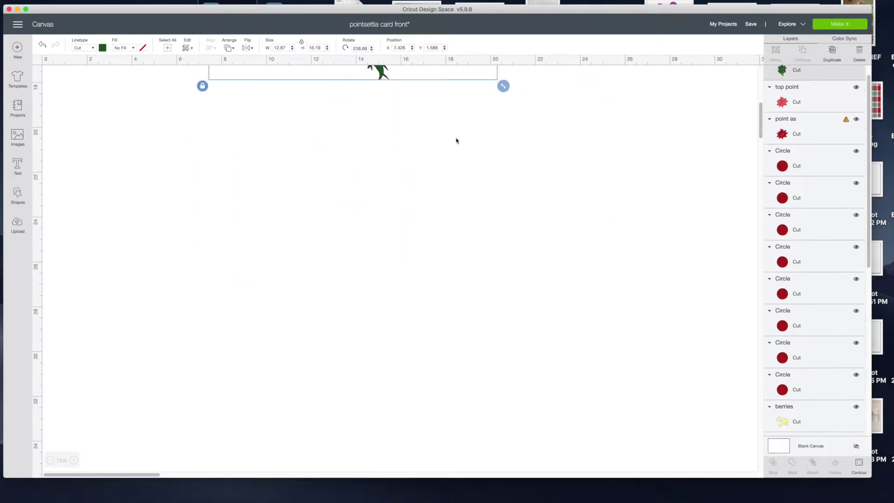
{"action": "scroll", "coordinate": [600, 232], "scroll_direction": "up", "scroll_amount": 10}
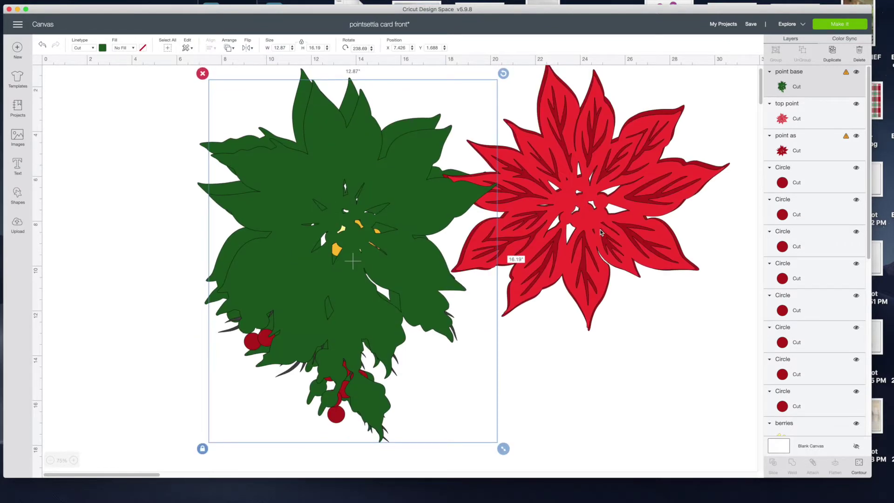
Toggle the duplicated point base's visibility off and on, and align it over the original at about X 6.95, Y 1.24
{"action": "left_click", "coordinate": [856, 72]}
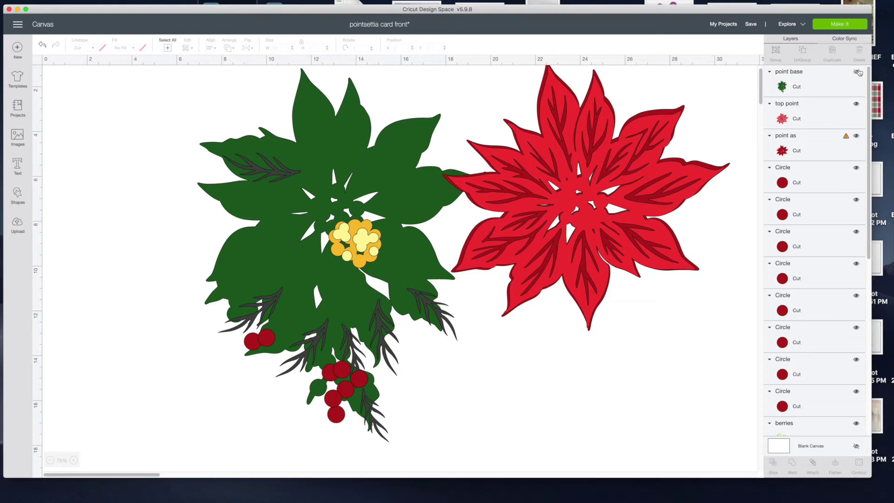
{"action": "left_click", "coordinate": [856, 72]}
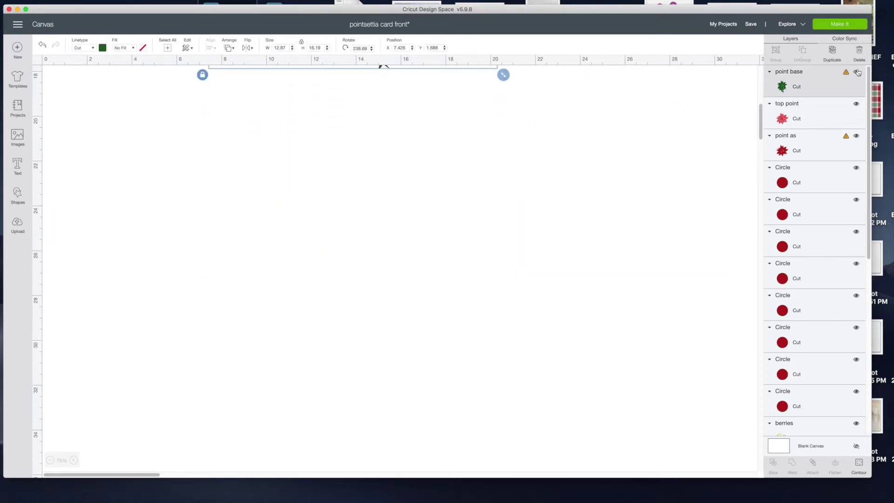
{"action": "left_click", "coordinate": [50, 460]}
{"action": "scroll", "coordinate": [203, 380], "scroll_direction": "up", "scroll_amount": 10}
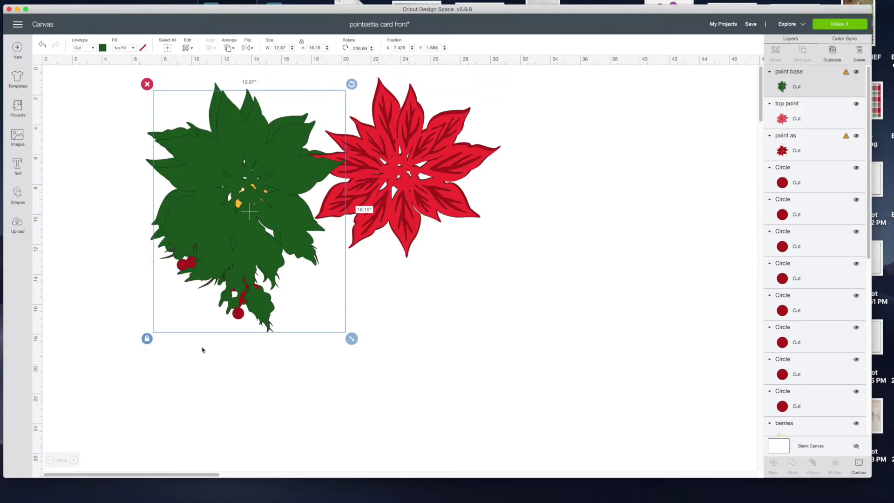
{"action": "left_click_drag", "start_coordinate": [219, 237], "coordinate": [212, 231]}
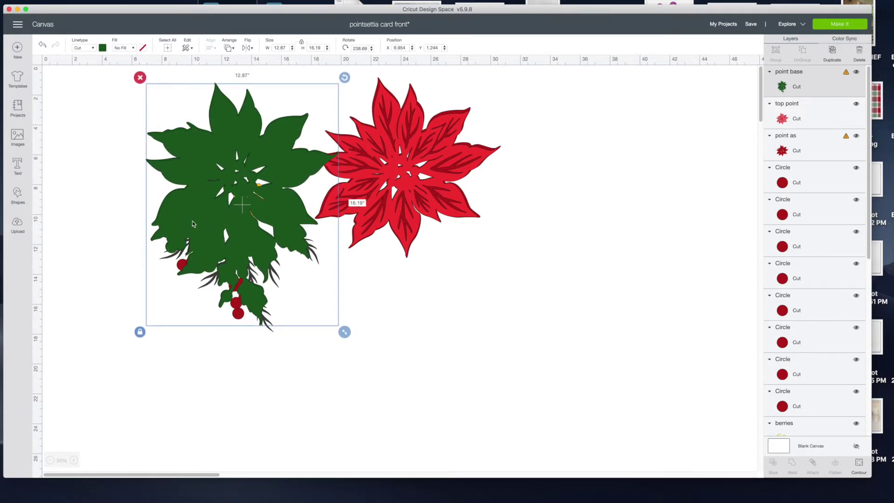
Separate the two red petal layers and position both point as and top point over the green base
{"action": "left_click", "coordinate": [515, 227]}
{"action": "mouse_move", "coordinate": [355, 88]}
{"action": "left_mouse_down"}
{"action": "mouse_move", "coordinate": [389, 192]}
{"action": "mouse_move", "coordinate": [350, 103]}
{"action": "left_mouse_up"}
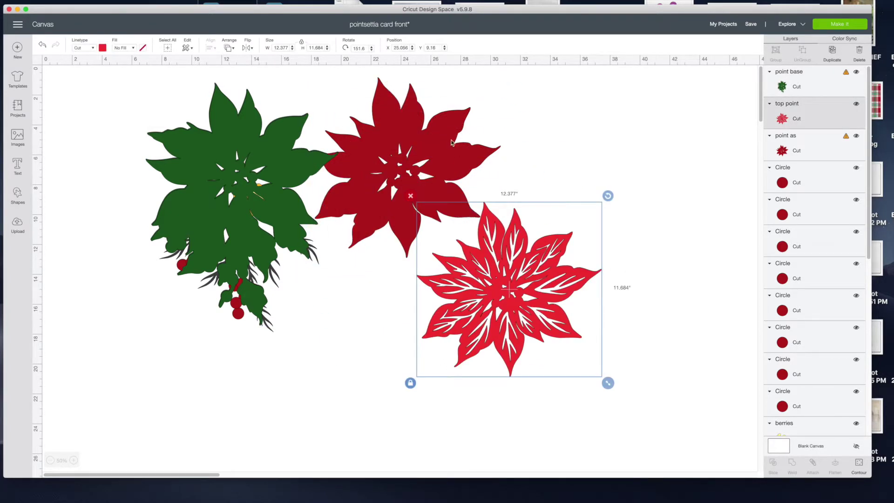
{"action": "left_click_drag", "start_coordinate": [435, 153], "coordinate": [285, 160]}
{"action": "left_click_drag", "start_coordinate": [497, 295], "coordinate": [227, 179]}
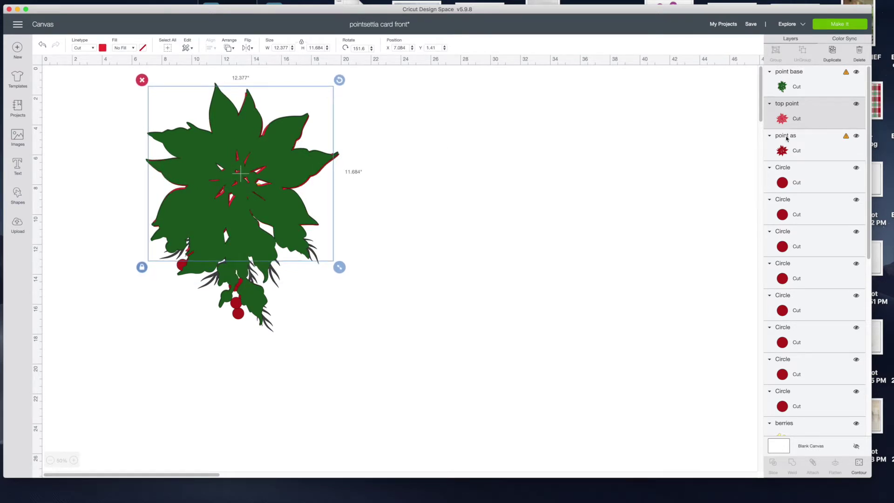
Select all poinsettia pieces on the canvas and group them
{"action": "left_click", "coordinate": [693, 161]}
{"action": "left_click_drag", "start_coordinate": [116, 79], "coordinate": [398, 361]}
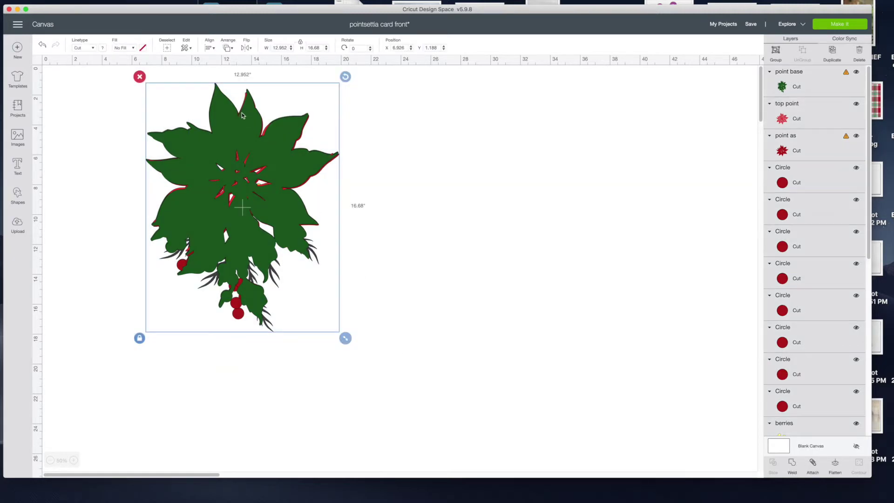
{"action": "left_click", "coordinate": [127, 93]}
{"action": "left_click_drag", "start_coordinate": [126, 83], "coordinate": [373, 360]}
{"action": "left_click", "coordinate": [774, 52]}
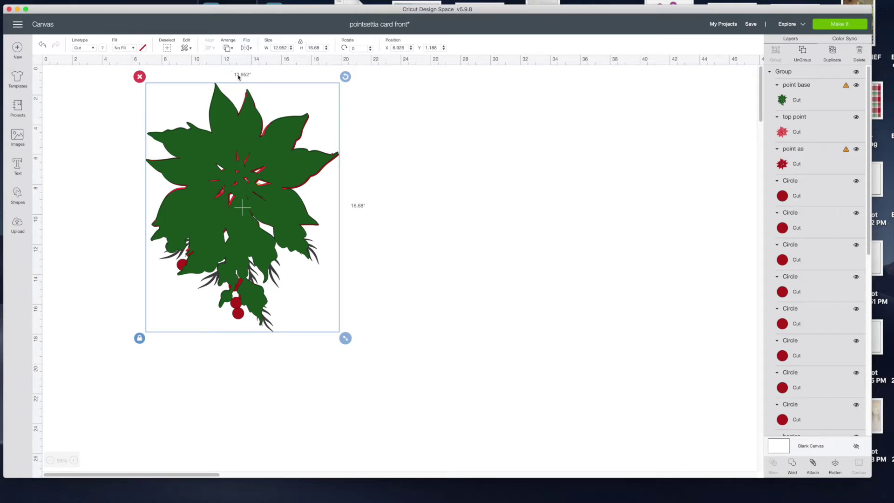
Move the poinsettia group away to clear canvas space, and add a square shape
{"action": "left_click_drag", "start_coordinate": [246, 143], "coordinate": [500, 180]}
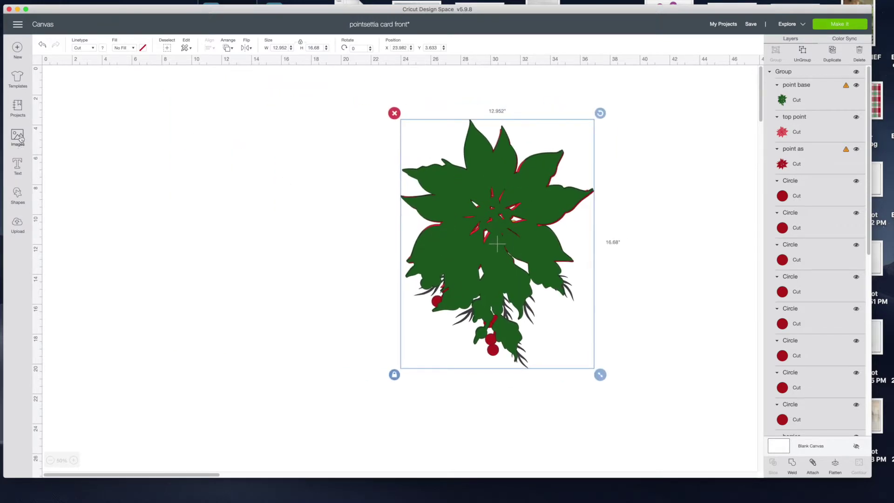
{"action": "left_click", "coordinate": [18, 198]}
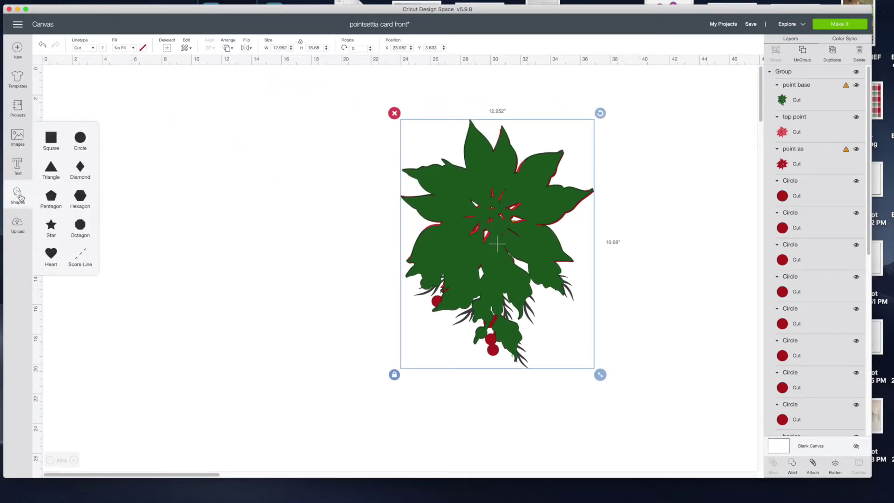
{"action": "left_click", "coordinate": [323, 157]}
{"action": "left_click", "coordinate": [51, 138]}
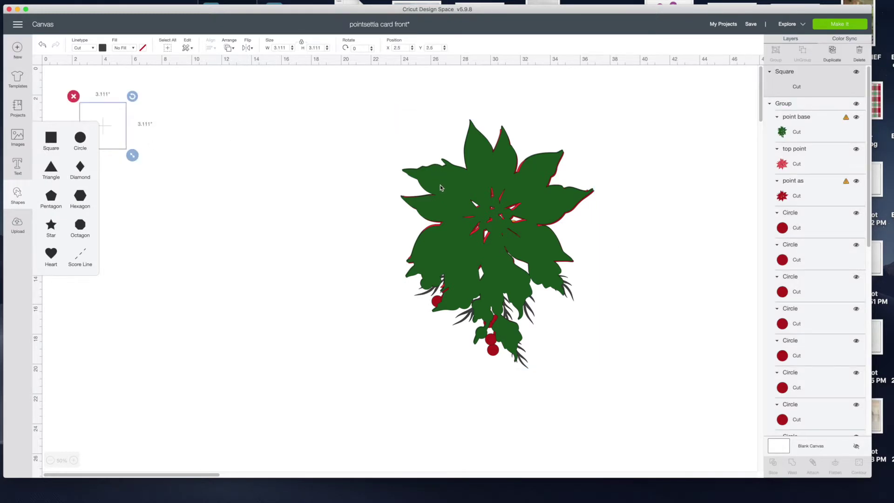
{"action": "left_click_drag", "start_coordinate": [445, 185], "coordinate": [560, 183]}
{"action": "left_click", "coordinate": [111, 138]}
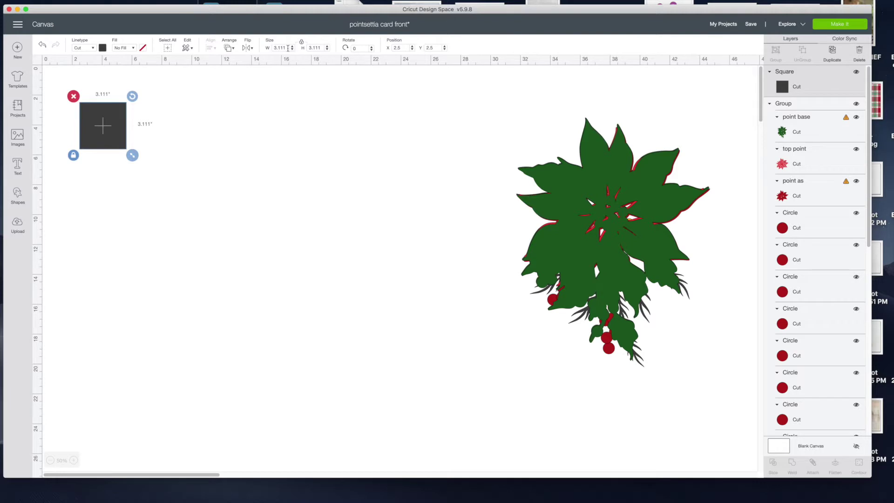
Unlock the square's proportions and set its size to 10 inches wide by 7 inches high
{"action": "left_click", "coordinate": [302, 42]}
{"action": "left_click", "coordinate": [281, 47]}
{"action": "type", "text": "10"}
{"action": "left_click", "coordinate": [324, 47]}
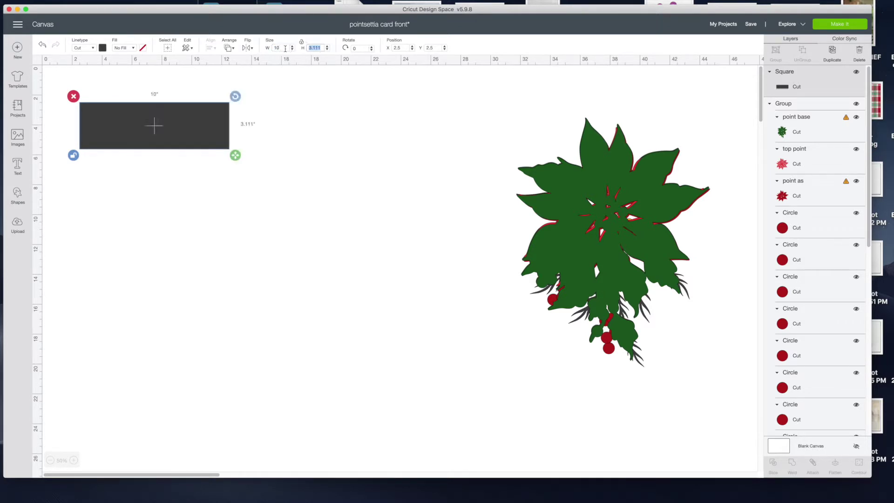
{"action": "type", "text": "7"}
{"action": "key", "text": "Return"}
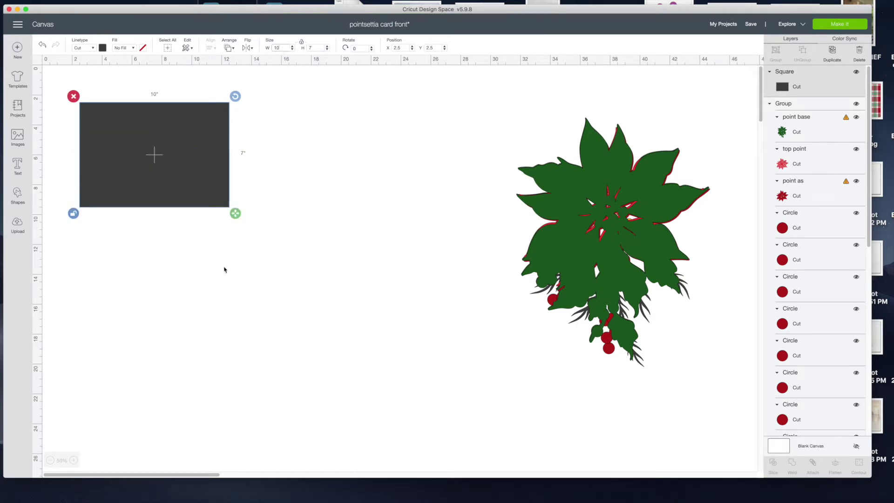
Bring the poinsettia group back beside the rectangle, and move the rectangle to the canvas origin at X 0, Y 0
{"action": "left_click", "coordinate": [572, 252], "text": "shift"}
{"action": "left_click_drag", "start_coordinate": [572, 252], "coordinate": [289, 211]}
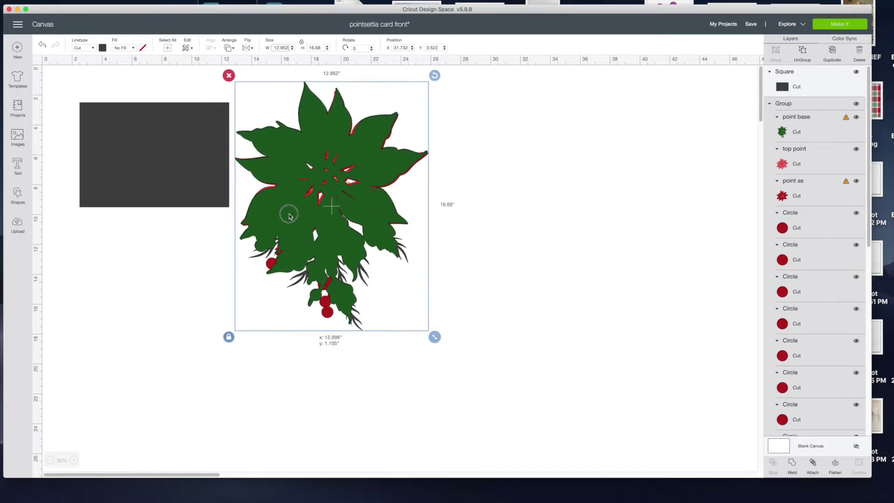
{"action": "left_click", "coordinate": [74, 461]}
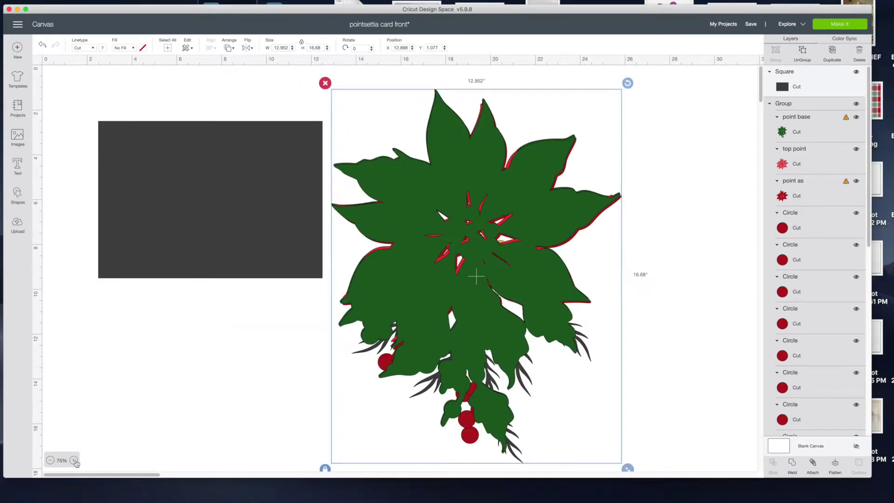
{"action": "left_click", "coordinate": [74, 461]}
{"action": "left_click", "coordinate": [75, 461]}
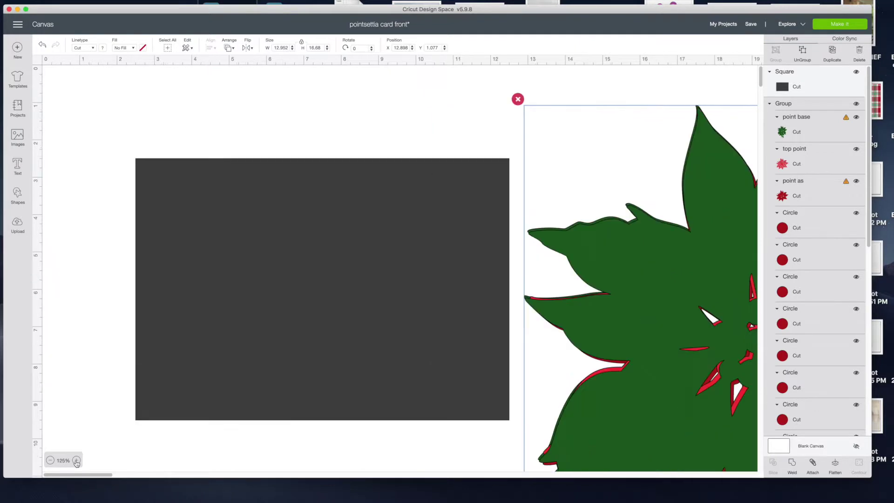
{"action": "left_click", "coordinate": [247, 199]}
{"action": "left_click_drag", "start_coordinate": [247, 199], "coordinate": [215, 140]}
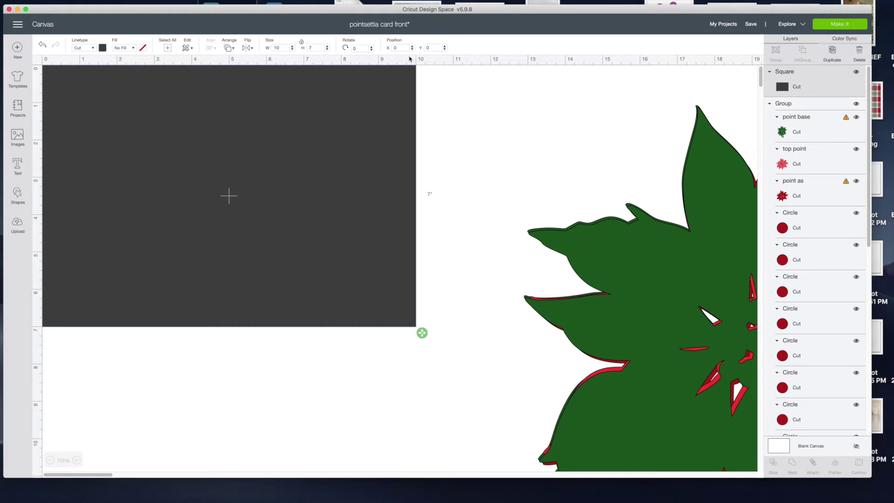
{"action": "left_click", "coordinate": [468, 122]}
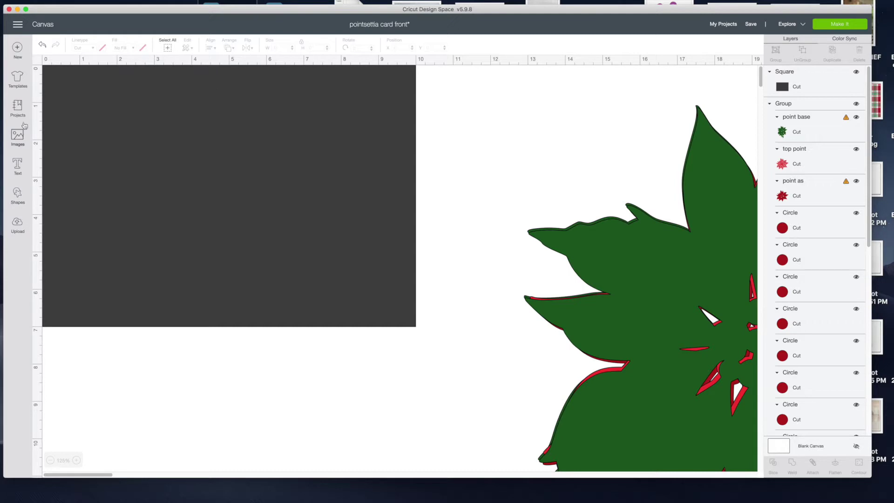
Change the 10 by 7 inch rectangle's material color to the custom light beige #e4d9ca
{"action": "left_click", "coordinate": [96, 168]}
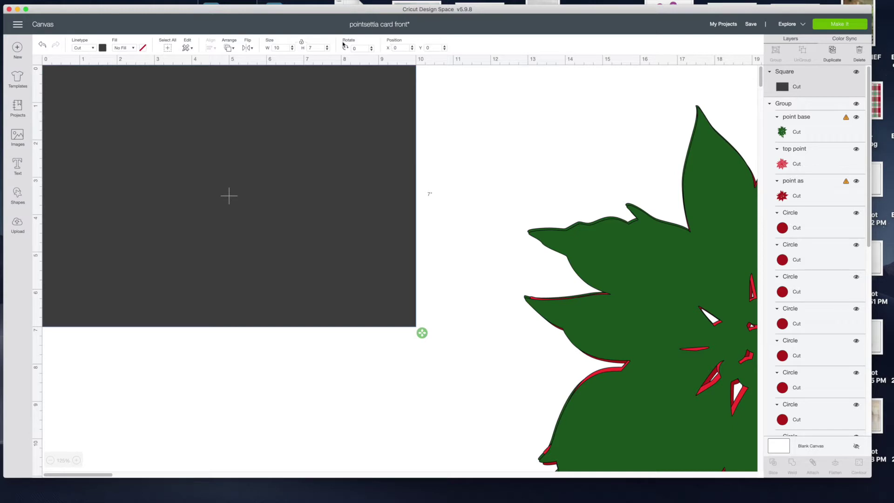
{"action": "mouse_move", "coordinate": [312, 122]}
{"action": "left_mouse_down"}
{"action": "mouse_move", "coordinate": [353, 152]}
{"action": "mouse_move", "coordinate": [309, 138]}
{"action": "mouse_move", "coordinate": [386, 142]}
{"action": "mouse_move", "coordinate": [371, 130]}
{"action": "mouse_move", "coordinate": [351, 154]}
{"action": "mouse_move", "coordinate": [351, 122]}
{"action": "mouse_move", "coordinate": [309, 120]}
{"action": "left_mouse_up"}
{"action": "left_click", "coordinate": [103, 48]}
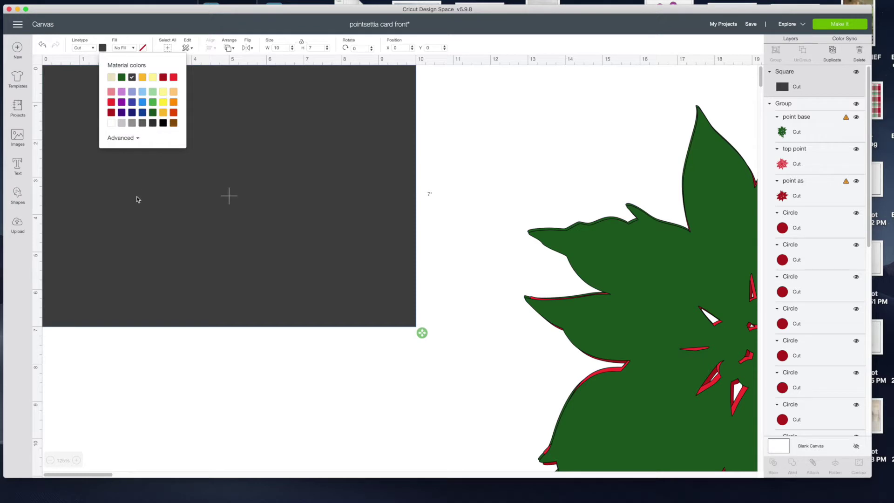
{"action": "left_click", "coordinate": [173, 123]}
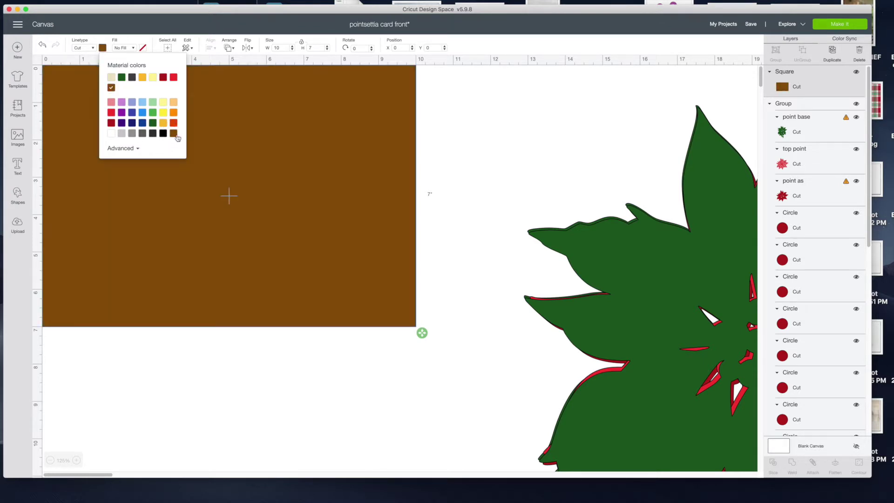
{"action": "left_click", "coordinate": [121, 148]}
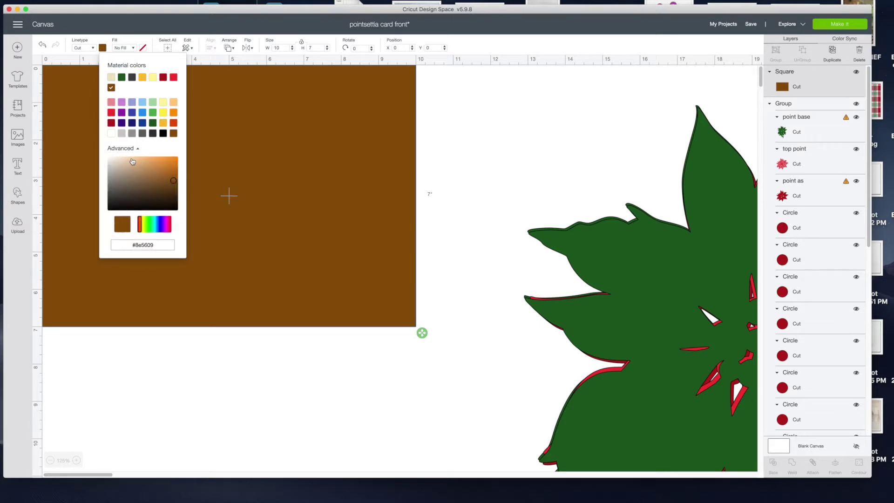
{"action": "left_click", "coordinate": [133, 160]}
{"action": "left_click", "coordinate": [122, 161]}
{"action": "left_click", "coordinate": [124, 173]}
{"action": "left_click", "coordinate": [120, 165]}
{"action": "left_click", "coordinate": [115, 163]}
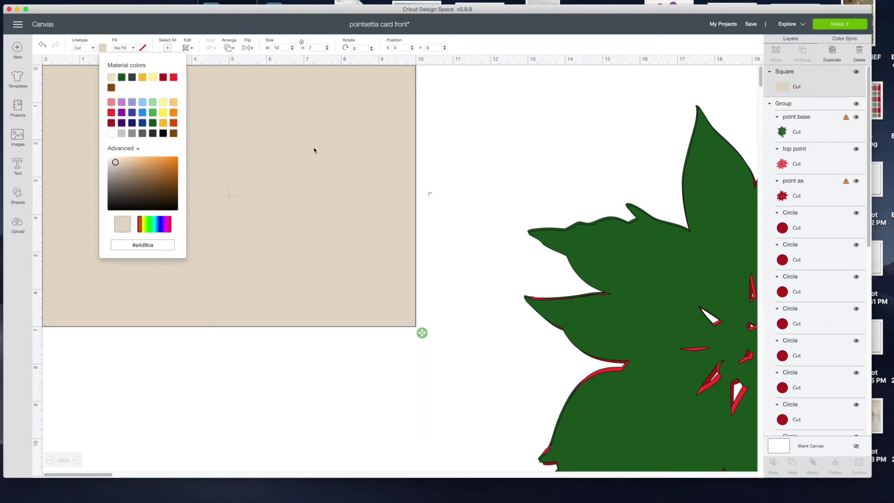
{"action": "left_click", "coordinate": [438, 166]}
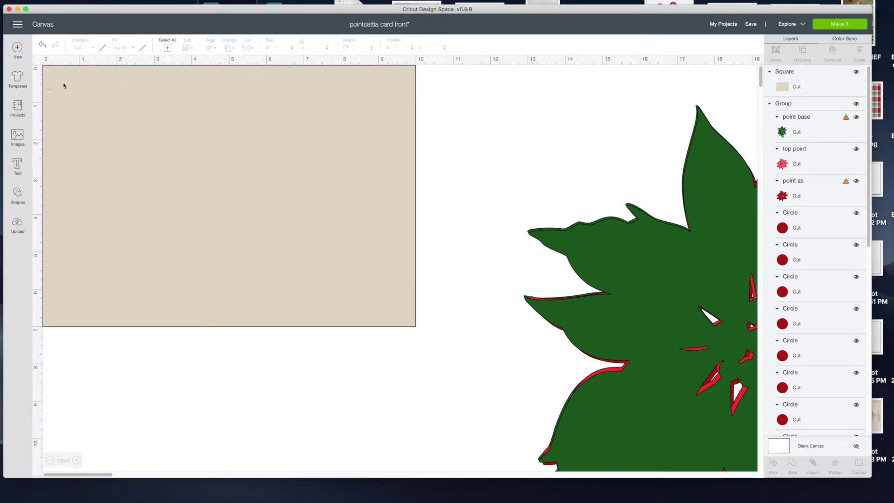
Add a score line and move it to the middle of the beige rectangle's upper edge
{"action": "left_click", "coordinate": [18, 195]}
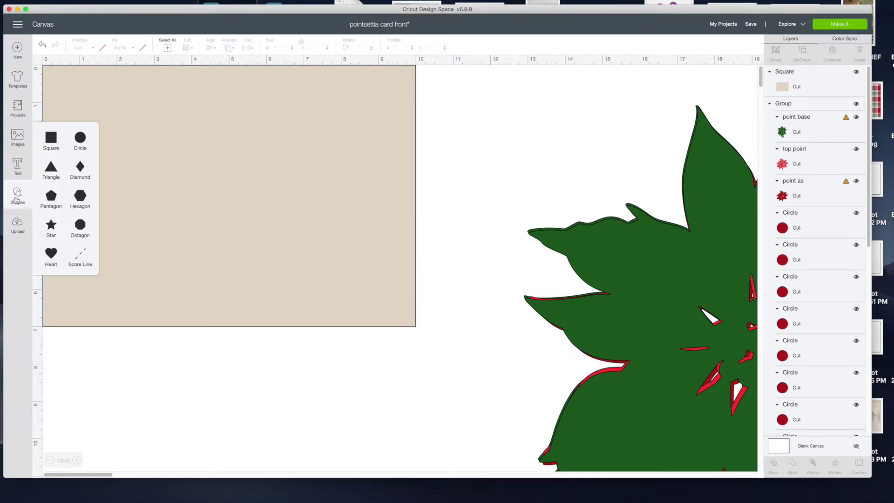
{"action": "left_click", "coordinate": [89, 255]}
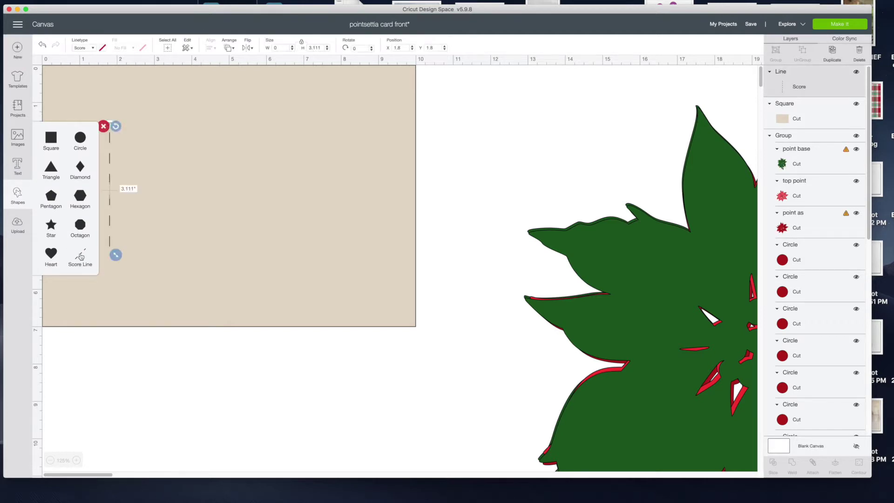
{"action": "left_click_drag", "start_coordinate": [111, 191], "coordinate": [229, 128]}
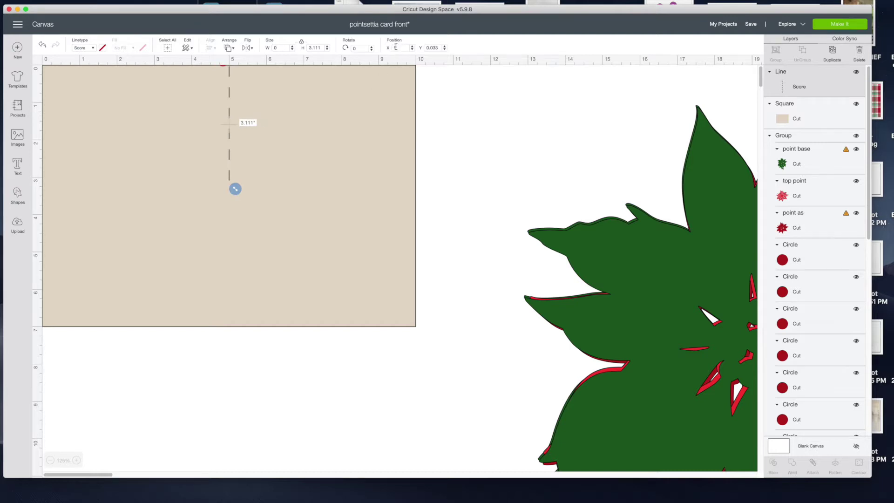
{"action": "left_click_drag", "start_coordinate": [230, 124], "coordinate": [230, 125]}
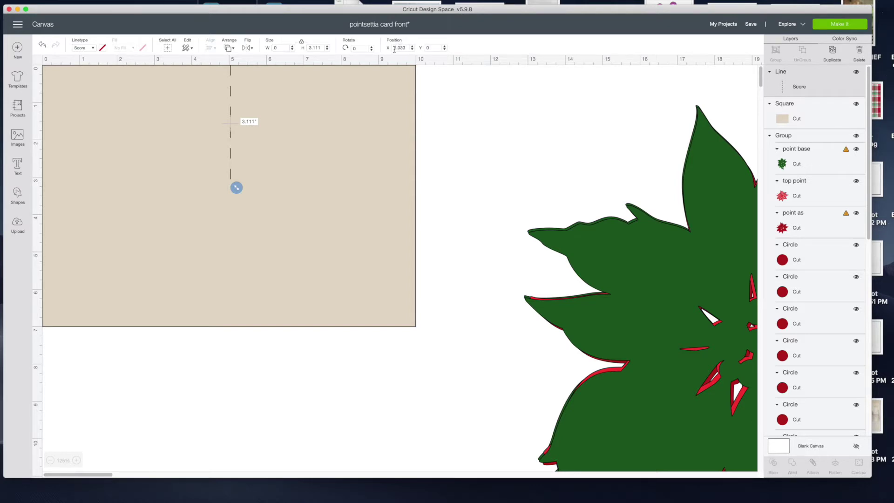
Set the score line's position to exactly X 5, with Y at 0
{"action": "double_click", "coordinate": [399, 48]}
{"action": "type", "text": "0"}
{"action": "left_click", "coordinate": [435, 48]}
{"action": "left_click", "coordinate": [402, 48]}
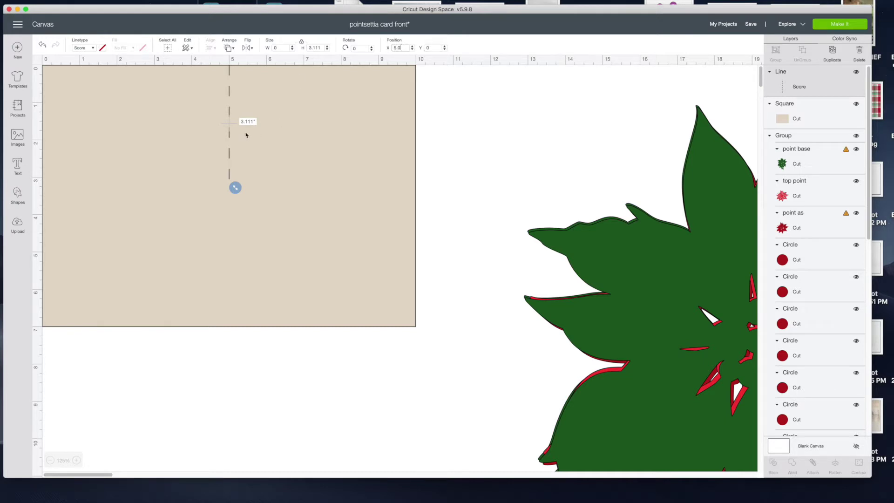
{"action": "left_click_drag", "start_coordinate": [229, 125], "coordinate": [230, 125]}
{"action": "left_click_drag", "start_coordinate": [406, 47], "coordinate": [399, 48]}
{"action": "left_click", "coordinate": [364, 48]}
{"action": "left_click", "coordinate": [437, 47]}
Stretch the score line to the card's lower edge, about 7.11 inches long, and edit its height to match the card
{"action": "left_click", "coordinate": [233, 188]}
{"action": "left_click_drag", "start_coordinate": [233, 189], "coordinate": [222, 340]}
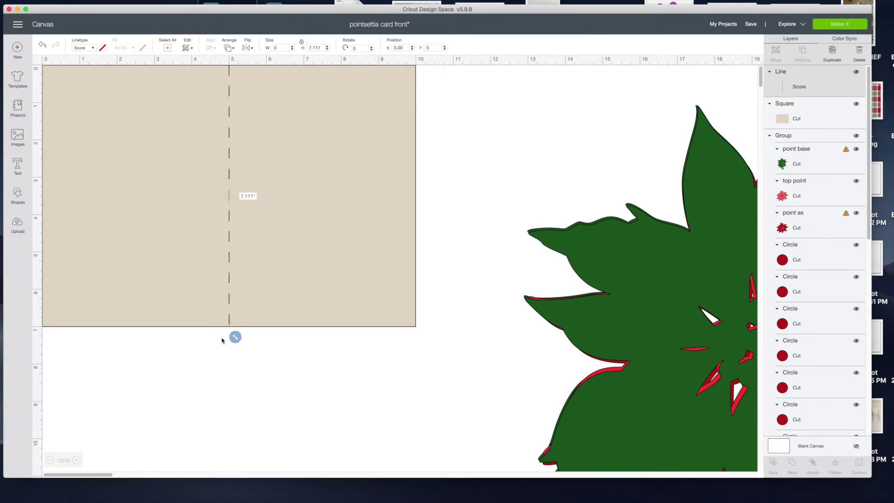
{"action": "left_click", "coordinate": [335, 176]}
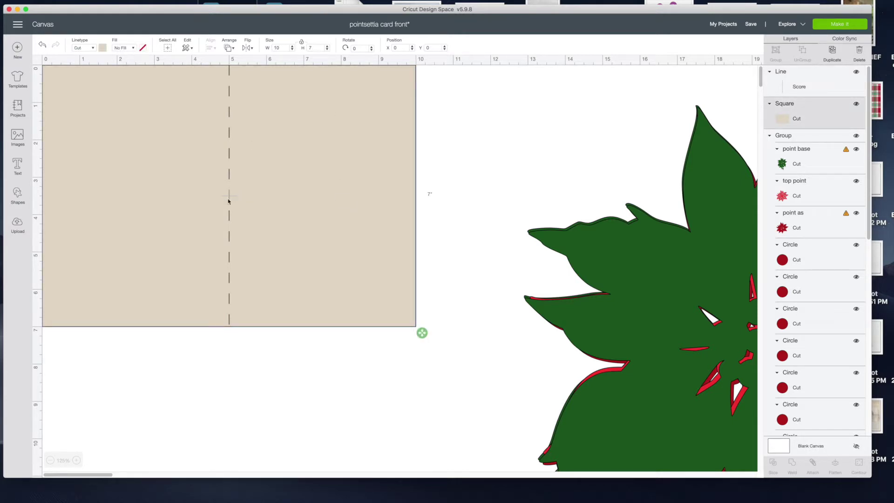
{"action": "left_click", "coordinate": [229, 198]}
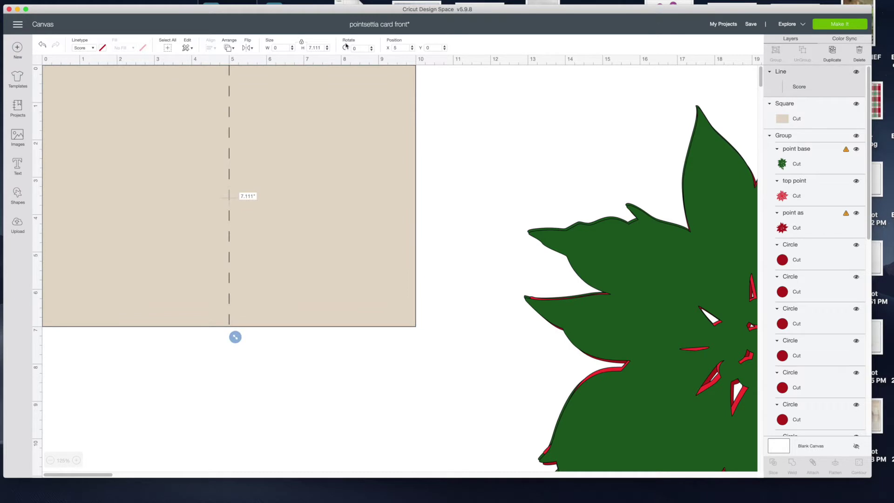
{"action": "double_click", "coordinate": [314, 48]}
{"action": "type", "text": "0"}
{"action": "left_click", "coordinate": [279, 48]}
{"action": "left_click", "coordinate": [456, 108]}
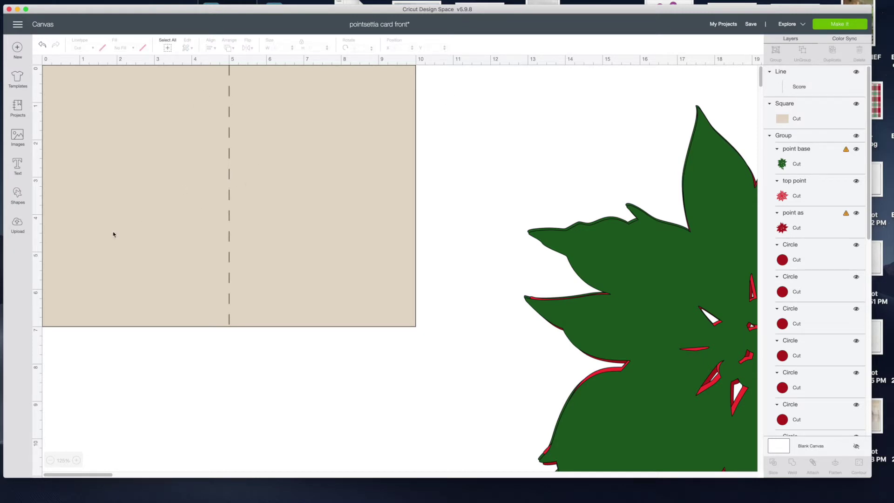
Add another square and place it on the card's right half at about X 5.36, Y 0.33
{"action": "left_click", "coordinate": [18, 195]}
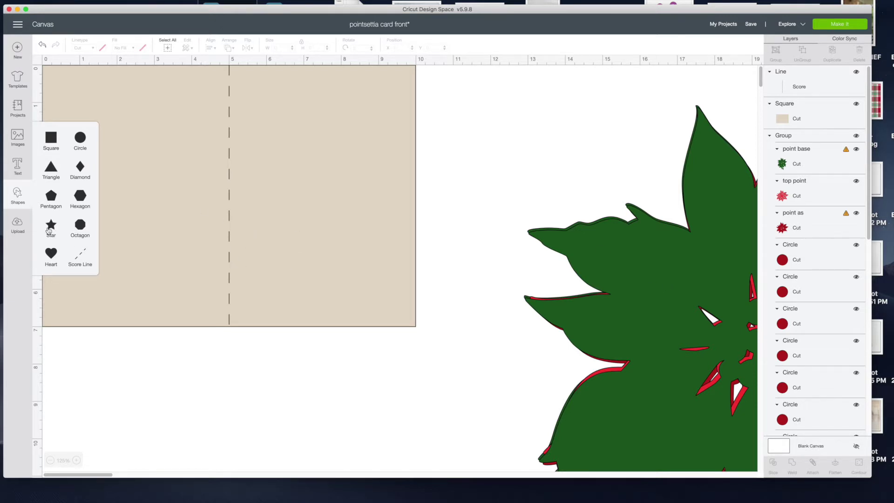
{"action": "left_click", "coordinate": [51, 138]}
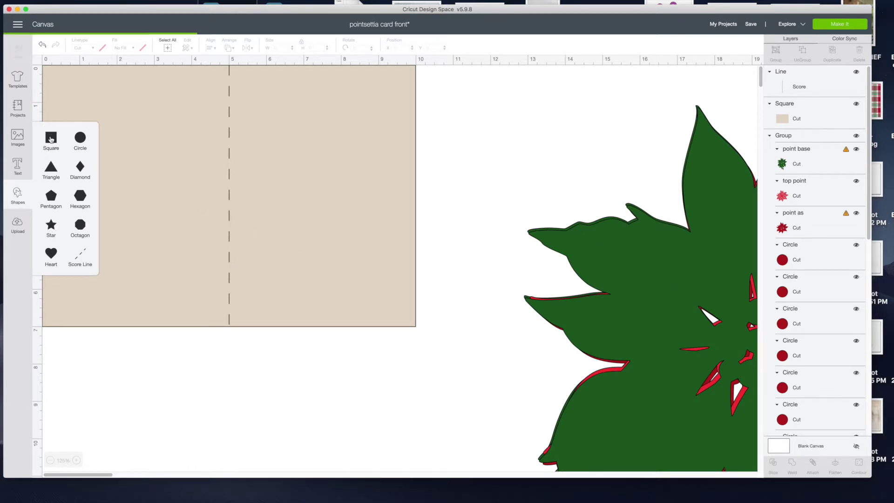
{"action": "left_click_drag", "start_coordinate": [181, 183], "coordinate": [292, 108]}
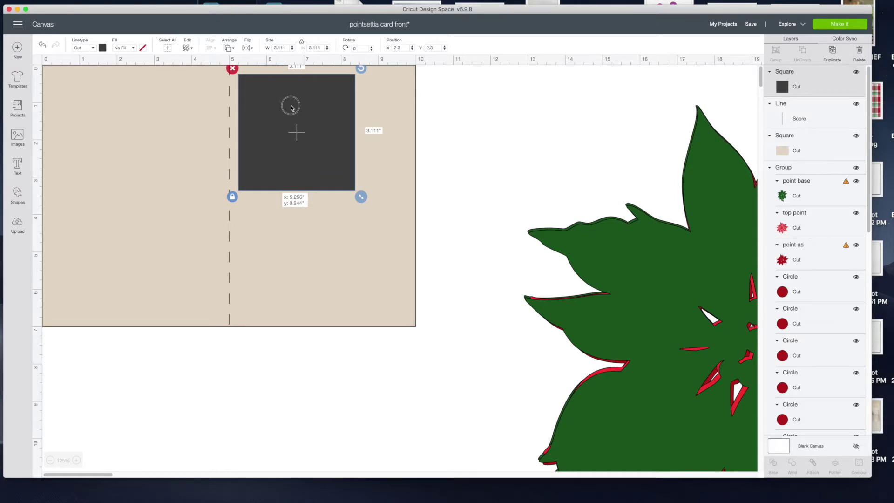
{"action": "left_click_drag", "start_coordinate": [290, 106], "coordinate": [295, 110]}
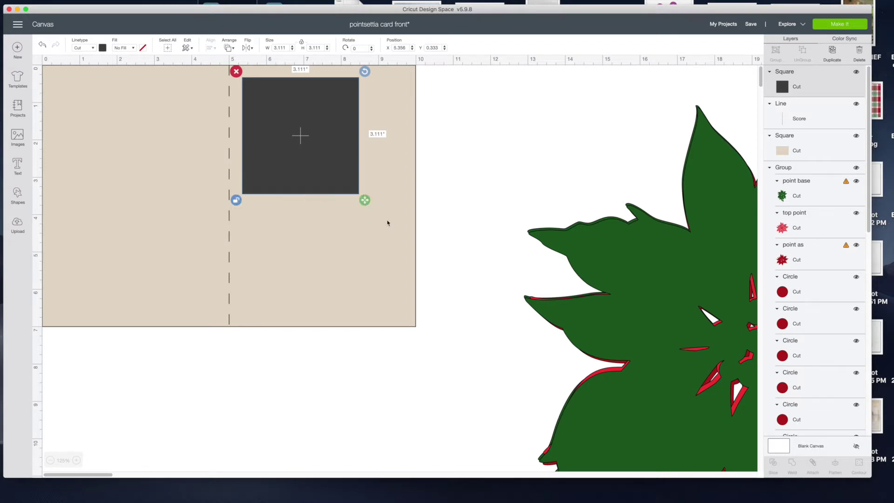
Resize the dark square freely to about 3.87 by 5.94 inches and center it by eye on the card's right half
{"action": "left_click_drag", "start_coordinate": [365, 200], "coordinate": [394, 299]}
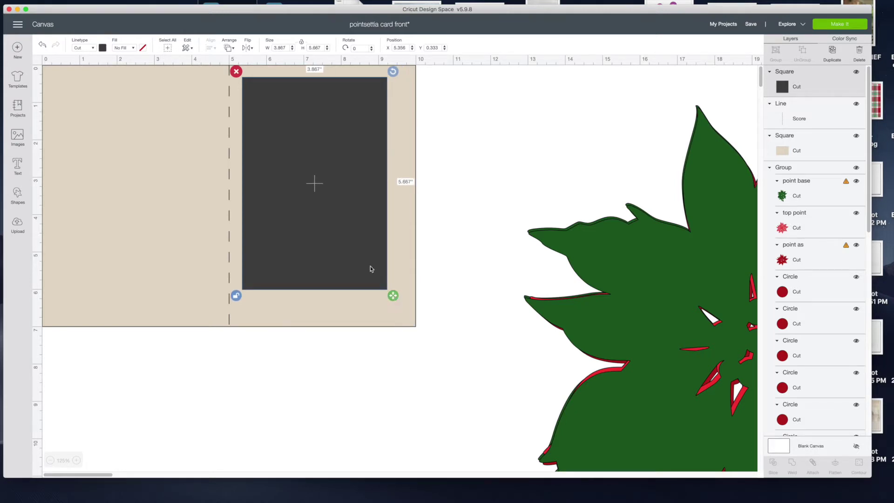
{"action": "left_click_drag", "start_coordinate": [361, 260], "coordinate": [366, 264]}
{"action": "mouse_move", "coordinate": [400, 303]}
{"action": "left_mouse_down"}
{"action": "mouse_move", "coordinate": [371, 273]}
{"action": "mouse_move", "coordinate": [399, 316]}
{"action": "left_mouse_up"}
{"action": "left_click_drag", "start_coordinate": [361, 280], "coordinate": [362, 274]}
{"action": "left_click_drag", "start_coordinate": [398, 310], "coordinate": [405, 315]}
{"action": "left_click_drag", "start_coordinate": [373, 288], "coordinate": [370, 288]}
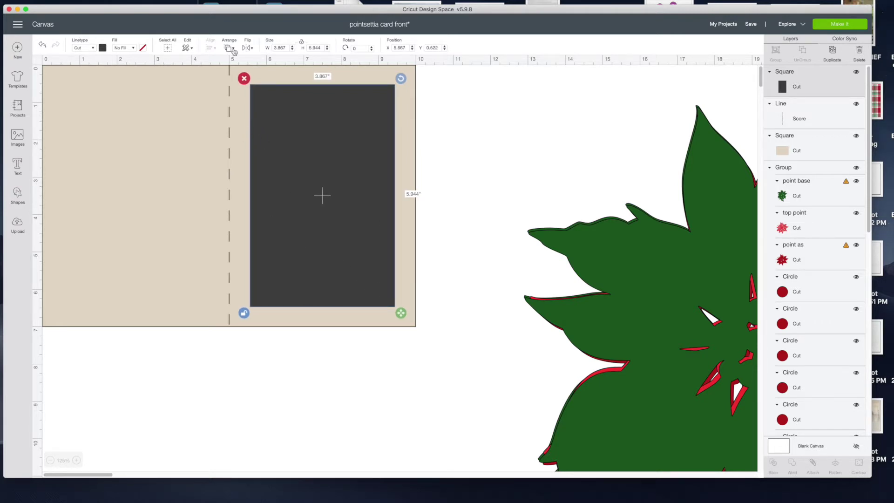
Select the dark rectangle together with the beige card base and center them vertically
{"action": "left_click", "coordinate": [799, 119]}
{"action": "left_click", "coordinate": [800, 82]}
{"action": "left_click", "coordinate": [802, 150], "text": "shift"}
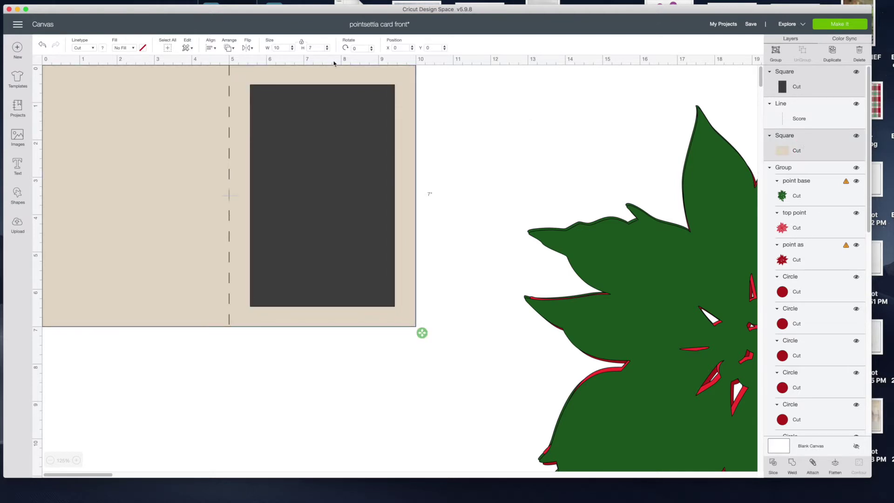
{"action": "left_click", "coordinate": [214, 49]}
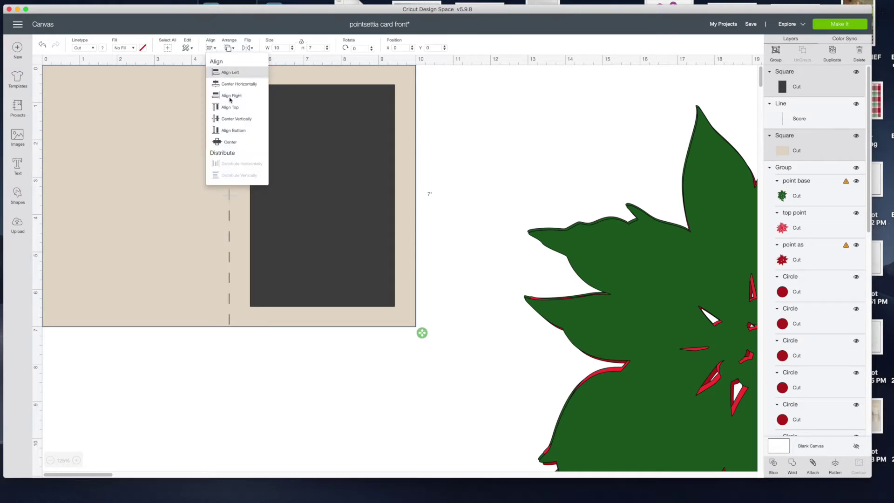
{"action": "left_click", "coordinate": [236, 120]}
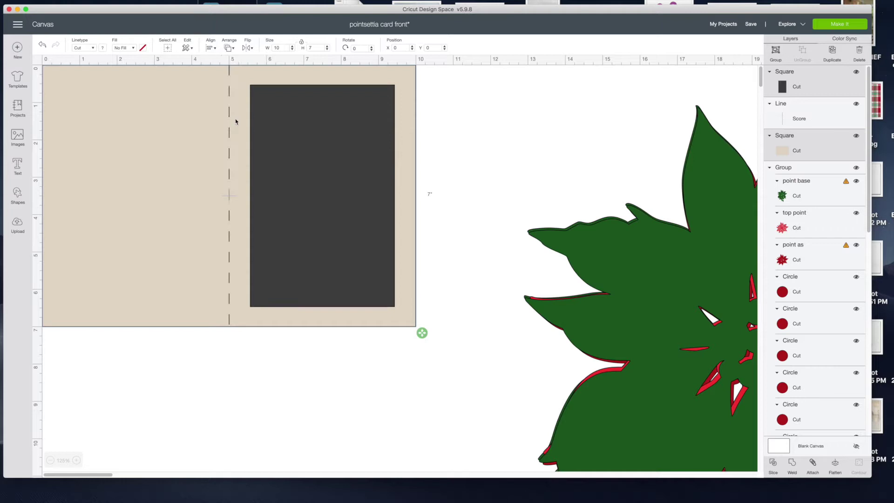
Select the dark rectangle together with the beige card base and slice the window out of the card front
{"action": "left_click", "coordinate": [475, 159]}
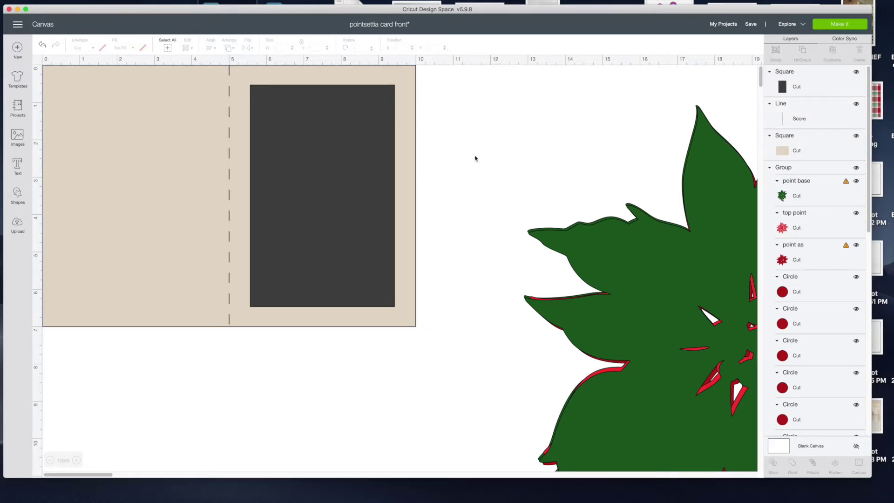
{"action": "left_click", "coordinate": [796, 78]}
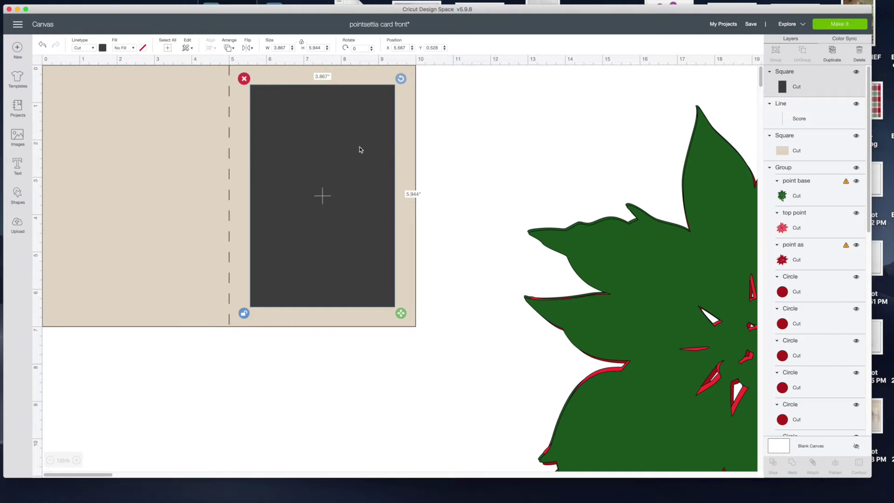
{"action": "left_click", "coordinate": [742, 91]}
{"action": "left_click", "coordinate": [817, 83]}
{"action": "left_click", "coordinate": [777, 148]}
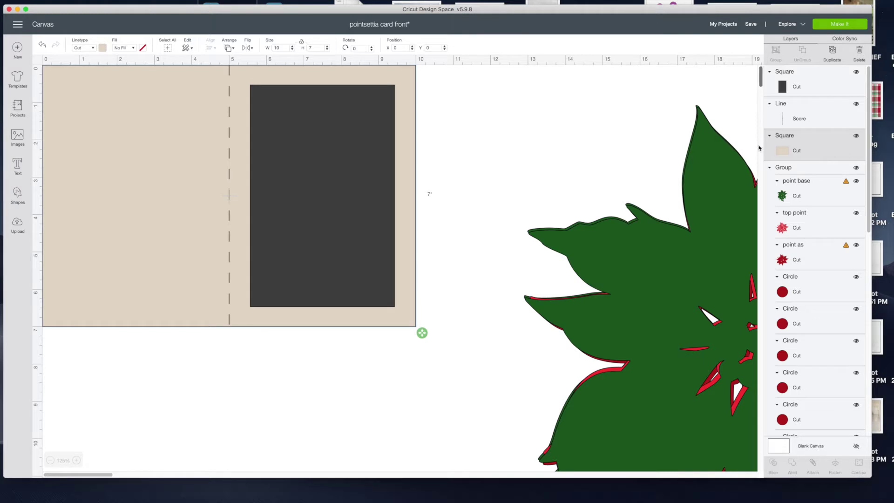
{"action": "left_click", "coordinate": [800, 83], "text": "shift"}
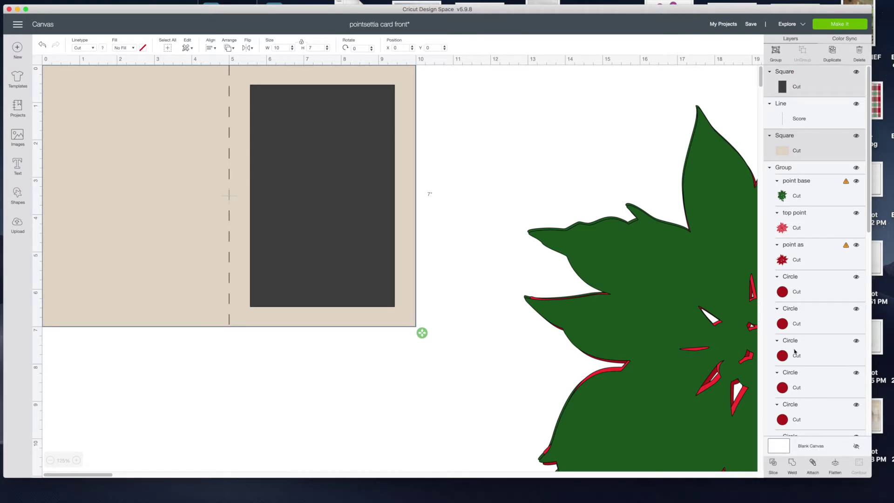
{"action": "left_click", "coordinate": [773, 463]}
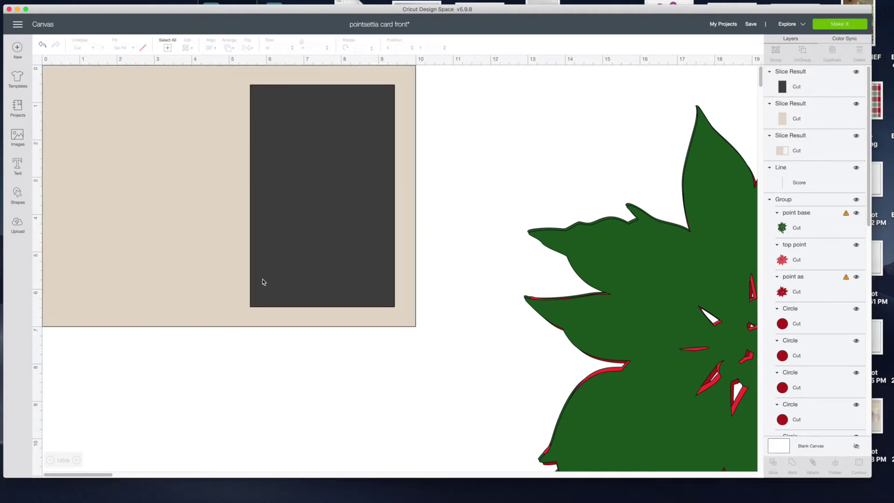
Move the dark and beige cutout pieces out of the card's window opening and hide both of their layers
{"action": "left_click_drag", "start_coordinate": [345, 215], "coordinate": [526, 217]}
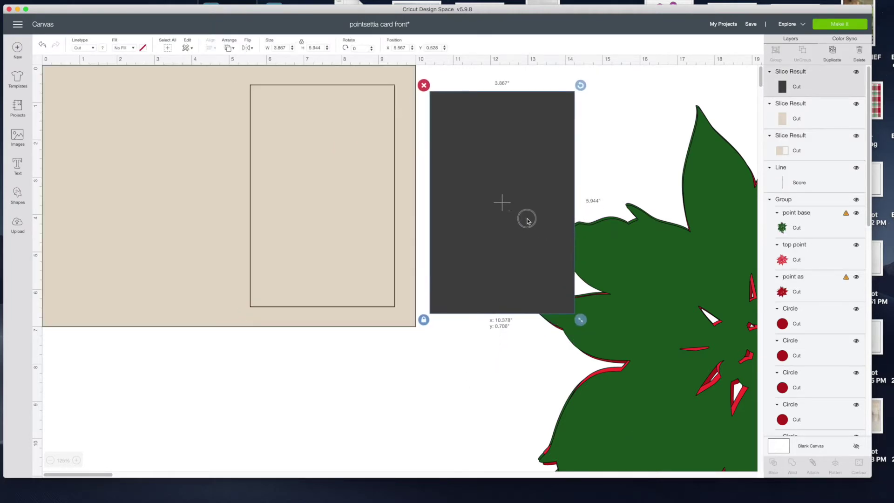
{"action": "left_click_drag", "start_coordinate": [357, 208], "coordinate": [175, 315]}
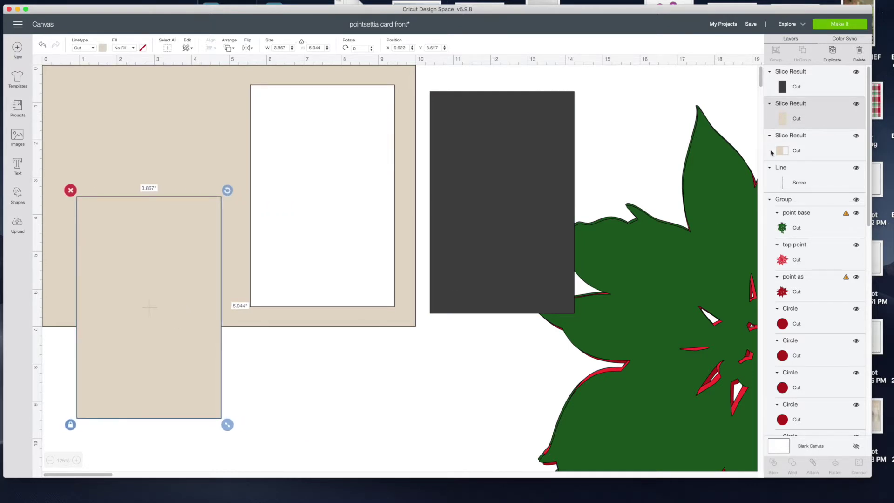
{"action": "left_click", "coordinate": [812, 181]}
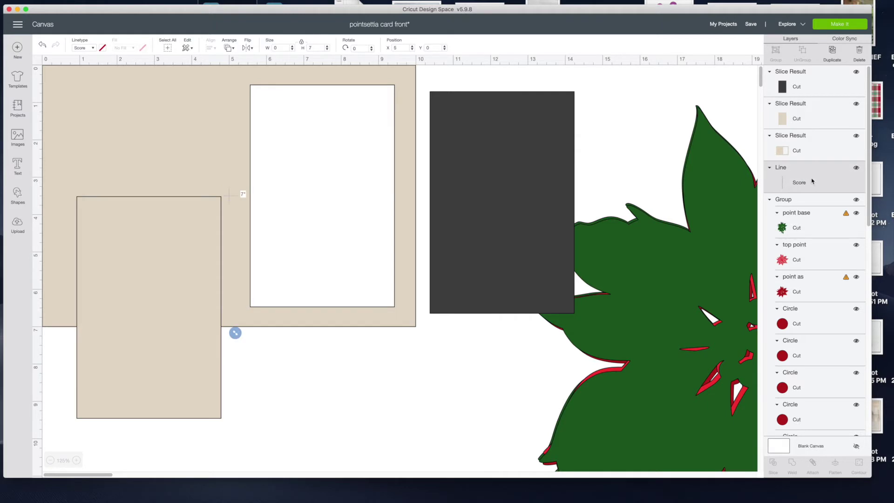
{"action": "left_click", "coordinate": [792, 117]}
{"action": "left_click", "coordinate": [855, 103]}
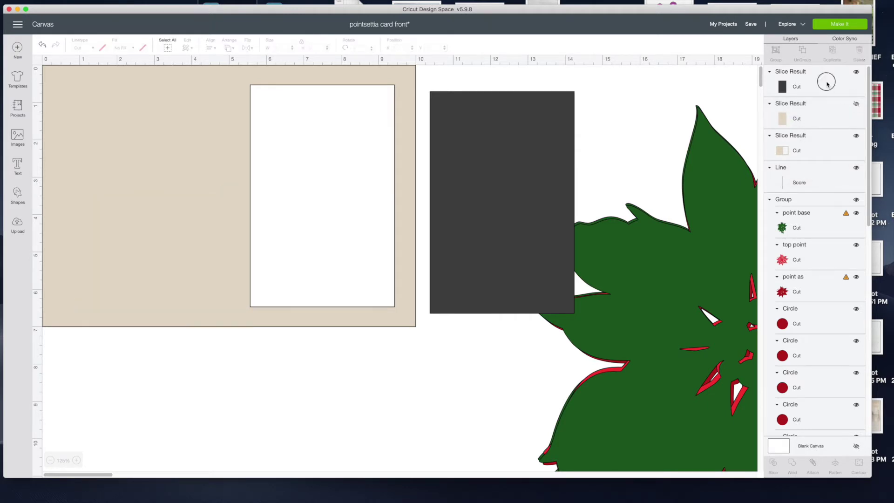
{"action": "left_click", "coordinate": [827, 84]}
{"action": "left_click", "coordinate": [856, 72]}
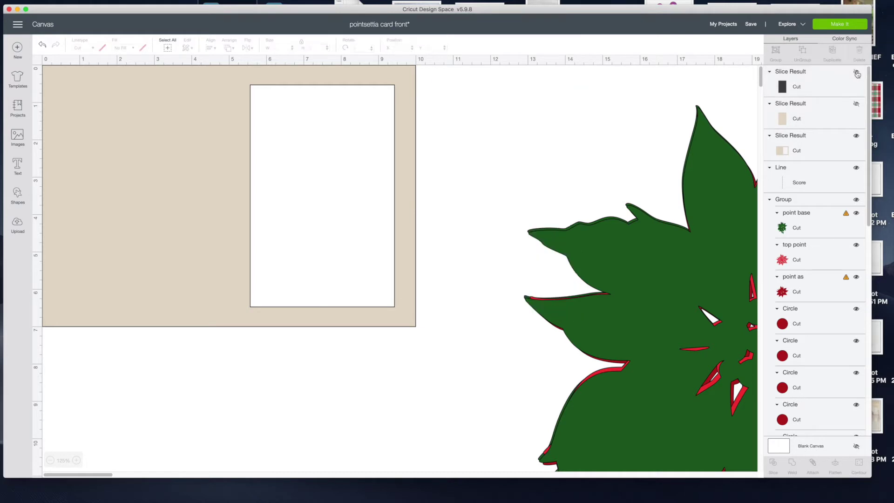
Scale the flower group down to about 6.09 by 7.85 inches and place it over the card's window at about X 5.15, Y 0.06
{"action": "left_click", "coordinate": [671, 280]}
{"action": "left_click_drag", "start_coordinate": [671, 278], "coordinate": [271, 214]}
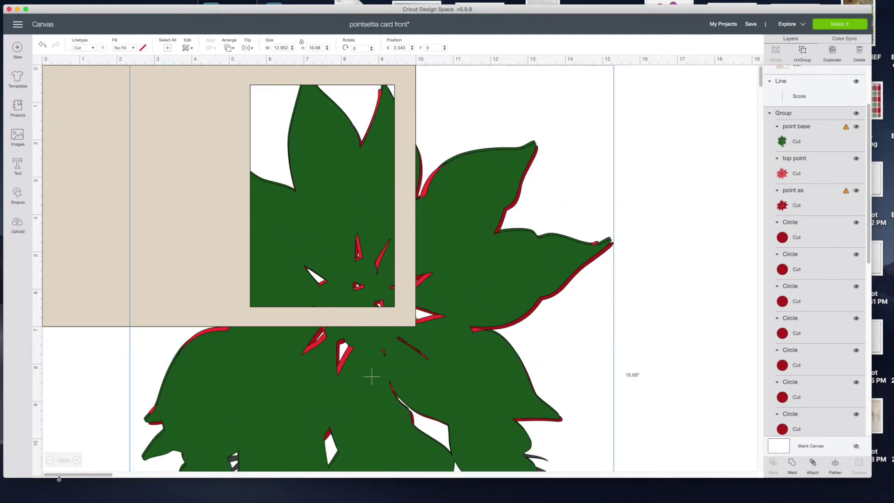
{"action": "left_click", "coordinate": [50, 460]}
{"action": "left_click", "coordinate": [50, 460]}
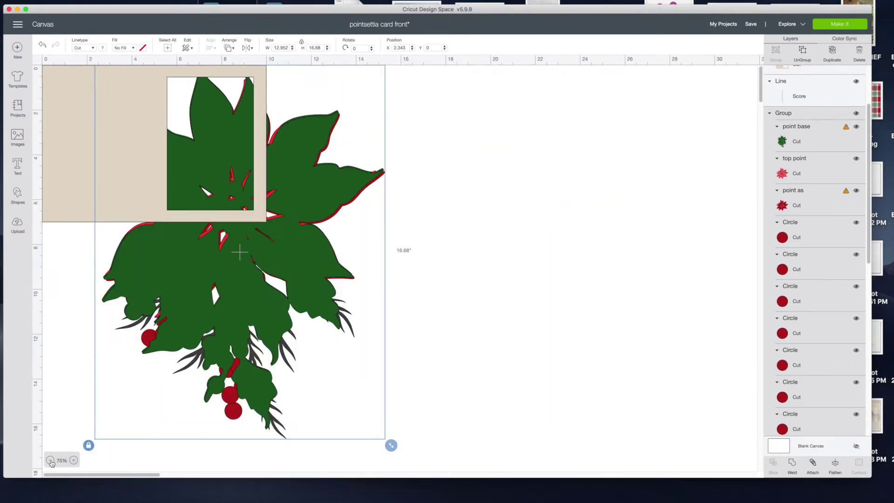
{"action": "left_click", "coordinate": [50, 460]}
{"action": "left_click_drag", "start_coordinate": [211, 198], "coordinate": [383, 266]}
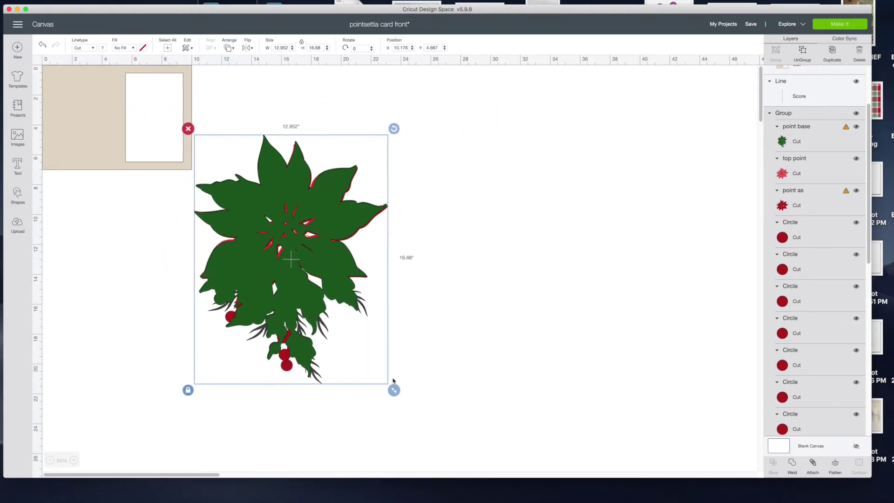
{"action": "left_click_drag", "start_coordinate": [394, 390], "coordinate": [291, 257]}
{"action": "left_click_drag", "start_coordinate": [253, 187], "coordinate": [177, 119]}
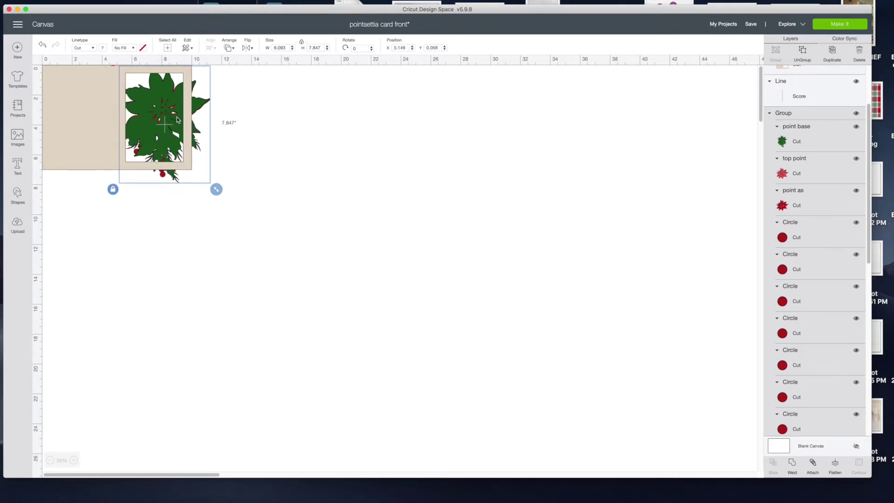
Send the flower group to the front of the card base
{"action": "right_click", "coordinate": [783, 117]}
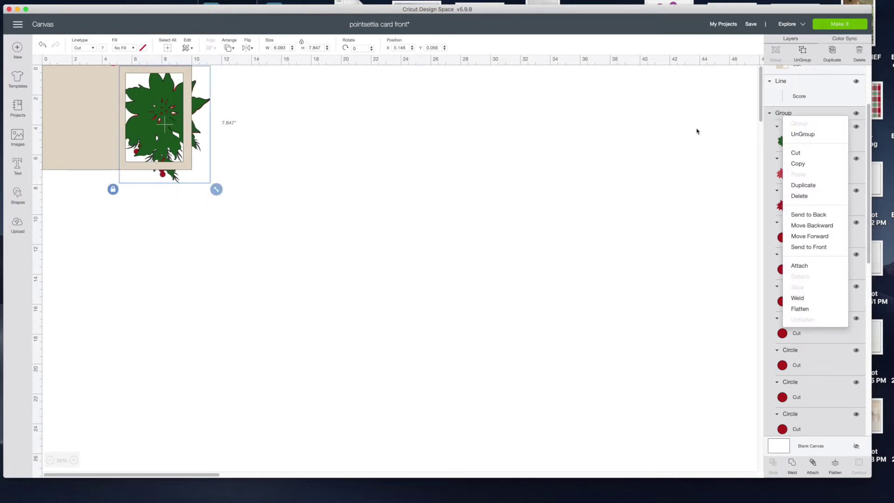
{"action": "right_click", "coordinate": [793, 114]}
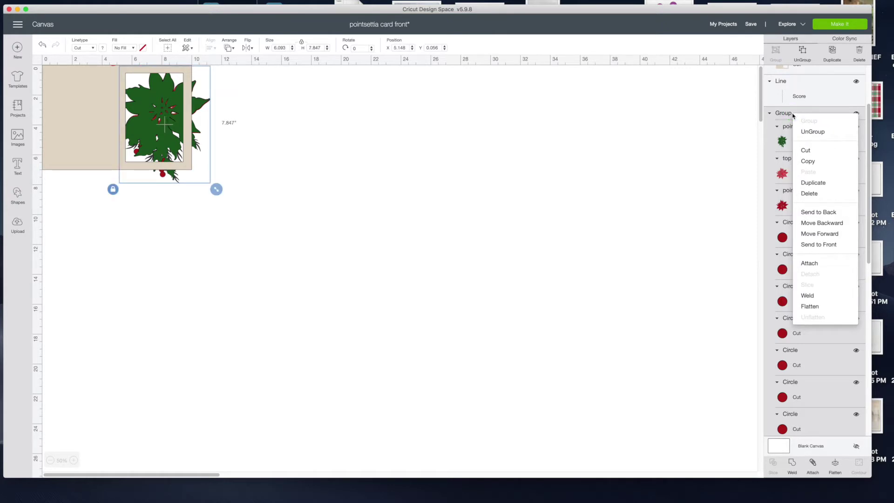
{"action": "left_click", "coordinate": [811, 244]}
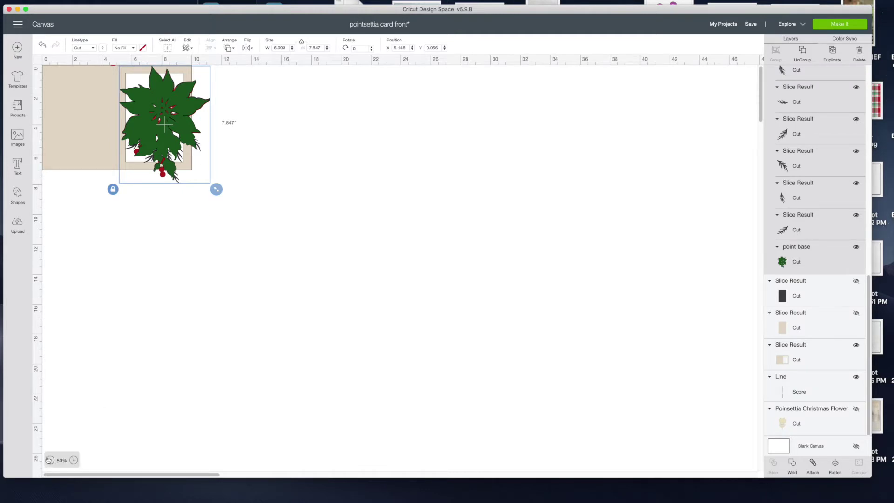
Shrink and rotate the flower group to about 5.36 by 5.59 inches at 337.84°, placed over the window at about X 4.65, Y 1.12
{"action": "left_click", "coordinate": [73, 460]}
{"action": "left_click", "coordinate": [73, 460]}
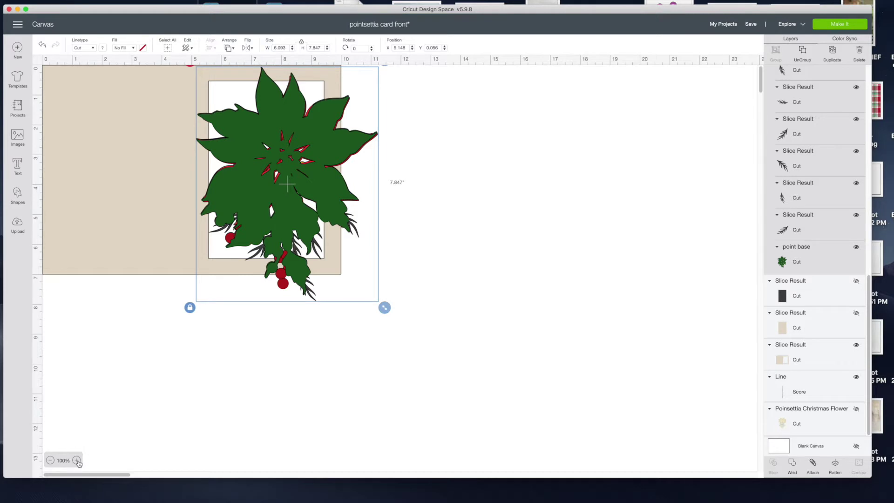
{"action": "left_click", "coordinate": [77, 460]}
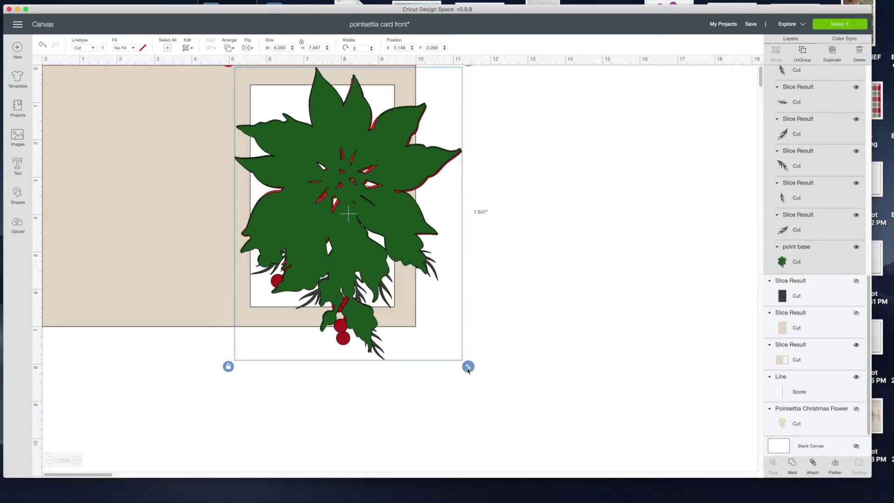
{"action": "left_click_drag", "start_coordinate": [468, 366], "coordinate": [379, 315]}
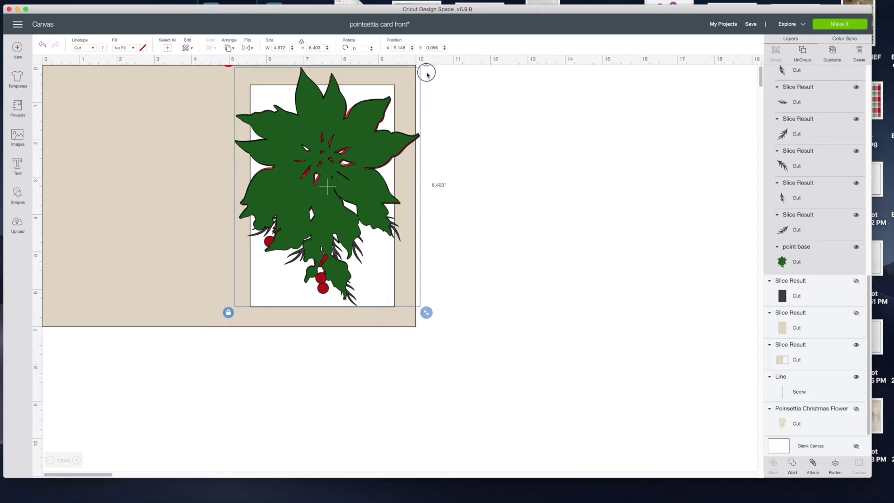
{"action": "key", "text": "super+z"}
{"action": "left_click_drag", "start_coordinate": [425, 90], "coordinate": [385, 100]}
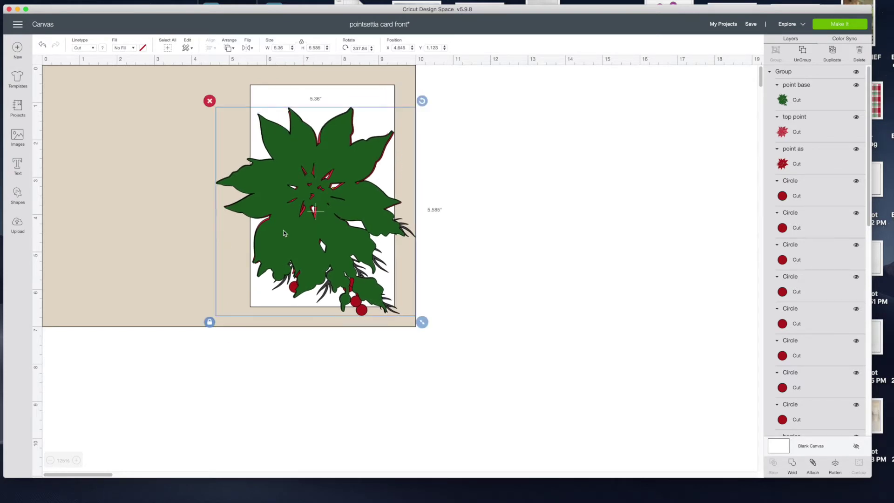
{"action": "left_click", "coordinate": [209, 323]}
{"action": "left_click", "coordinate": [638, 231]}
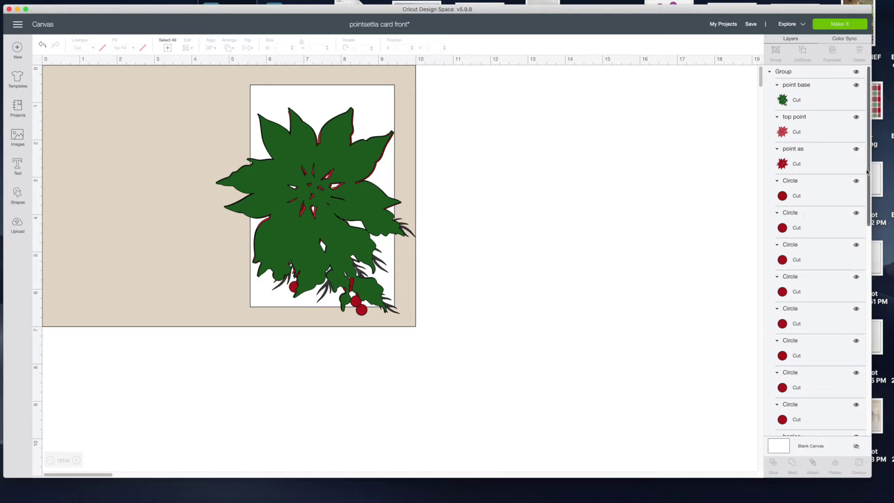
Send the score line layer to the front of the card and flower
{"action": "left_click_drag", "start_coordinate": [869, 181], "coordinate": [870, 379]}
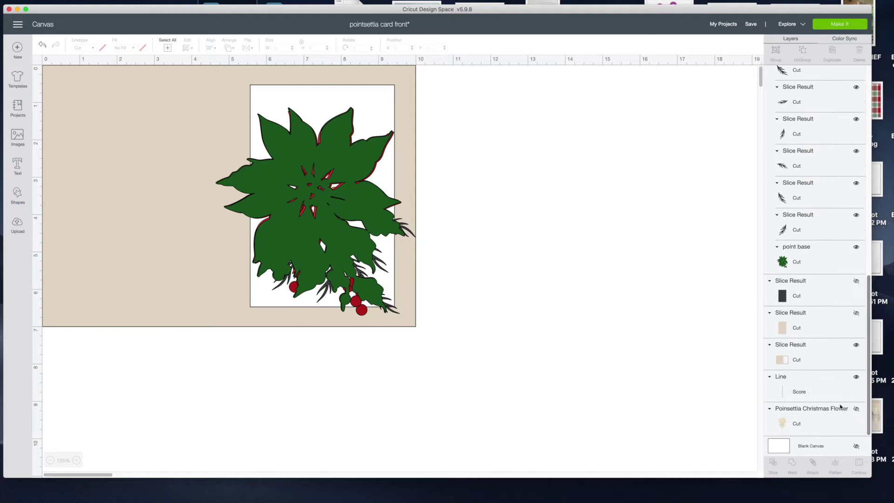
{"action": "left_click", "coordinate": [786, 378]}
{"action": "right_click", "coordinate": [792, 378]}
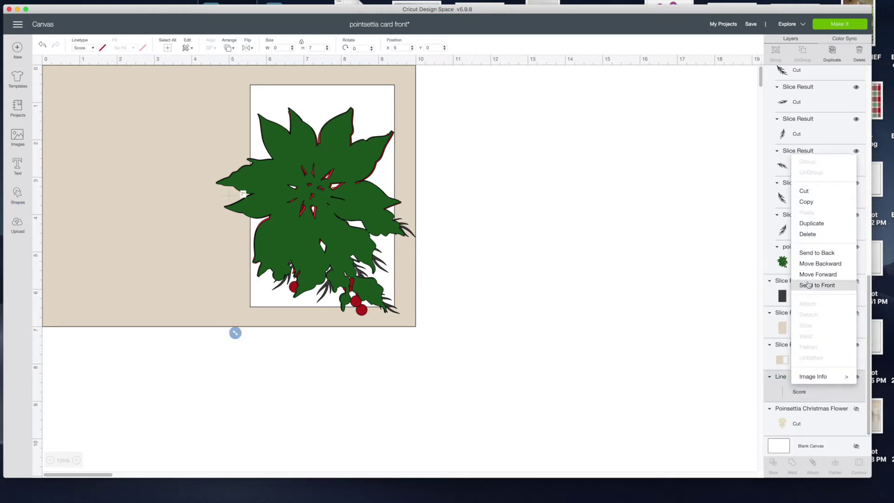
{"action": "left_click", "coordinate": [809, 285]}
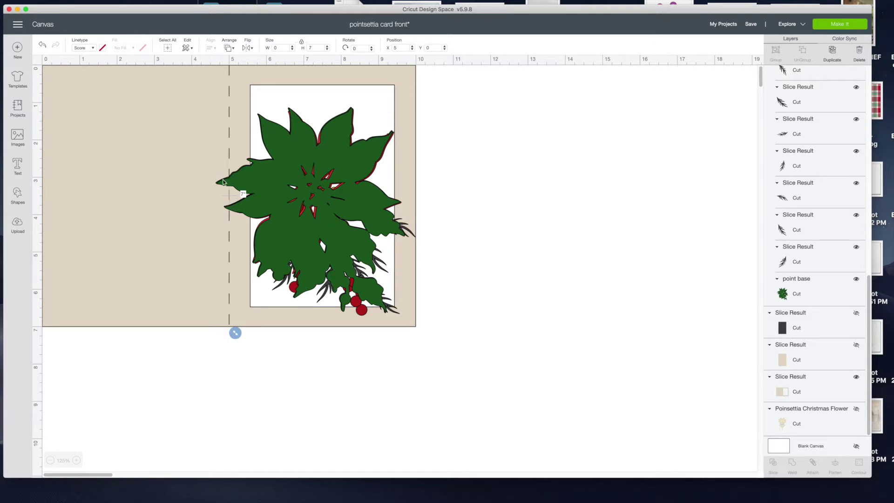
Stretch the flower group with unlocked proportions to about 5.05 by 6.35 inches and position it over the window at about X 5.1, Y 0.26
{"action": "left_click", "coordinate": [308, 241]}
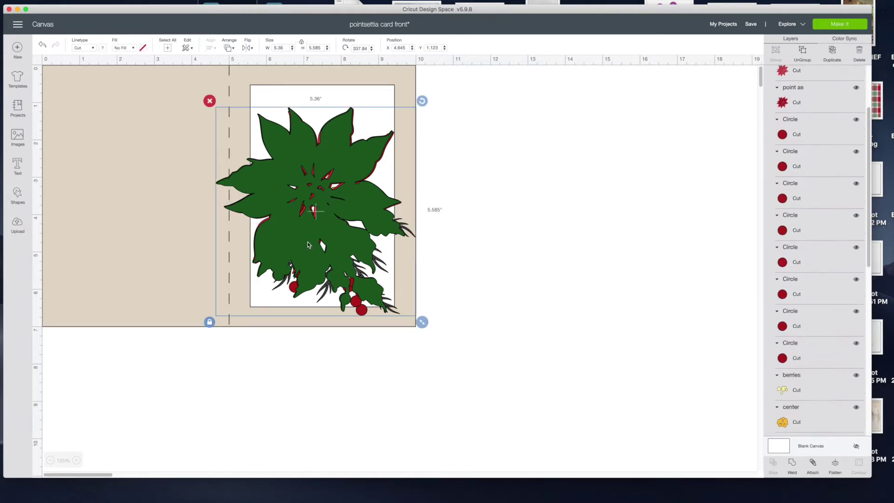
{"action": "left_click_drag", "start_coordinate": [307, 241], "coordinate": [315, 215]}
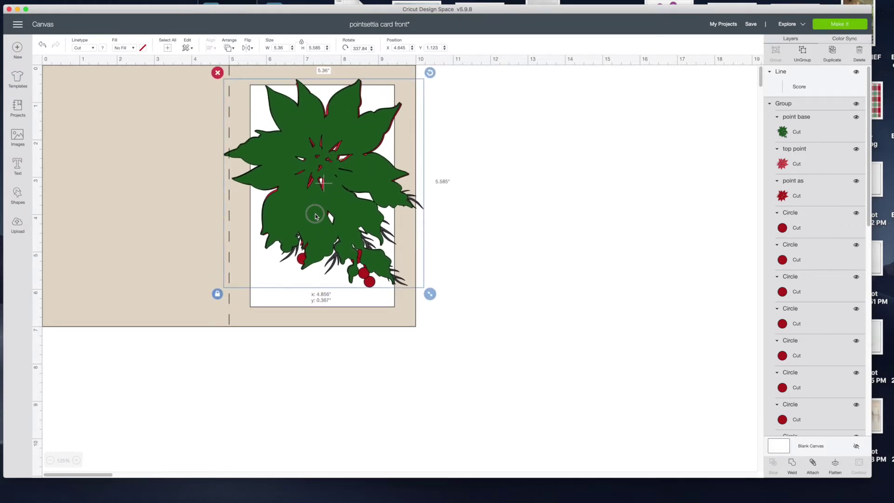
{"action": "left_click_drag", "start_coordinate": [315, 216], "coordinate": [315, 215]}
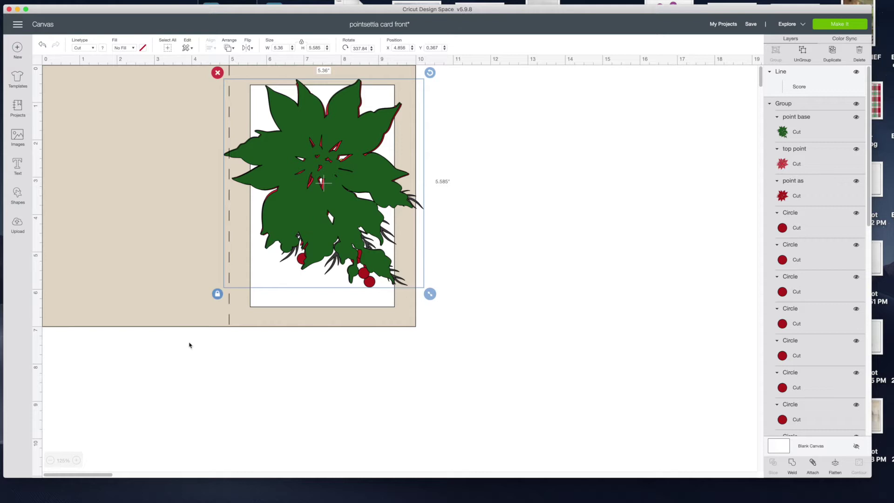
{"action": "left_click", "coordinate": [217, 294]}
{"action": "left_click_drag", "start_coordinate": [430, 297], "coordinate": [419, 322]}
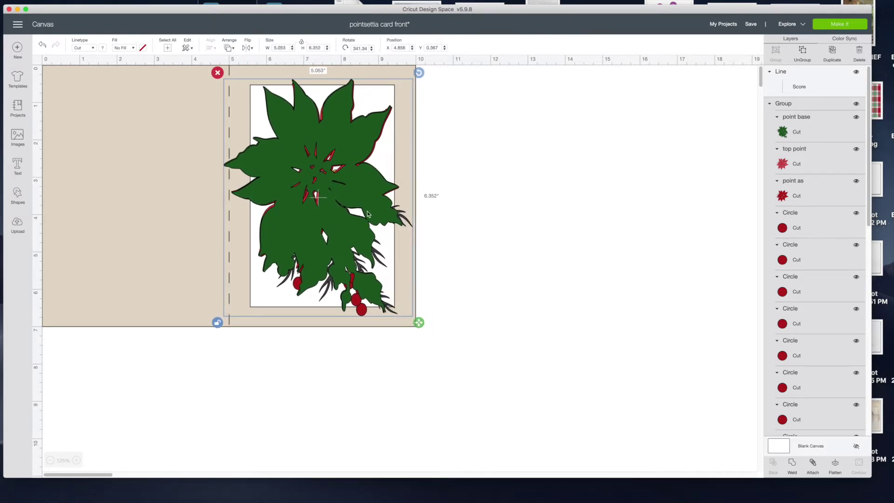
{"action": "left_click_drag", "start_coordinate": [365, 199], "coordinate": [373, 197]}
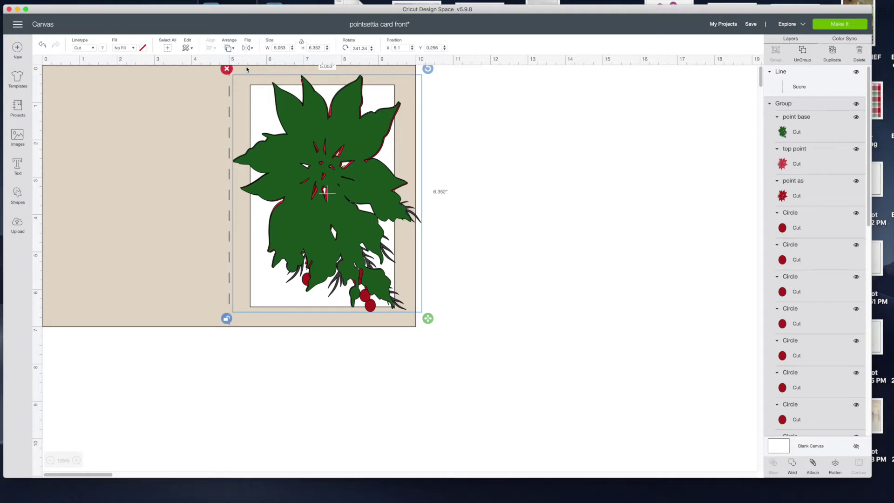
Flip the flower group horizontally and reposition it over the window at about X 4.79, Y 0.3
{"action": "left_click", "coordinate": [248, 48]}
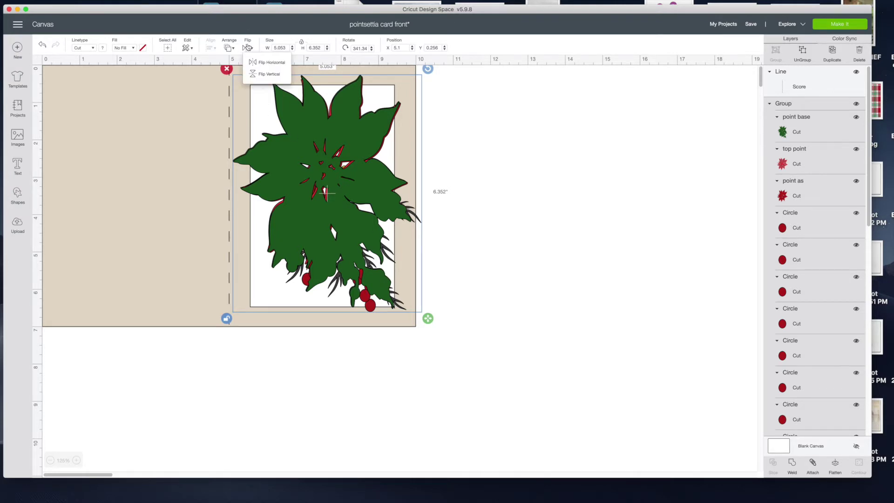
{"action": "left_click", "coordinate": [267, 62]}
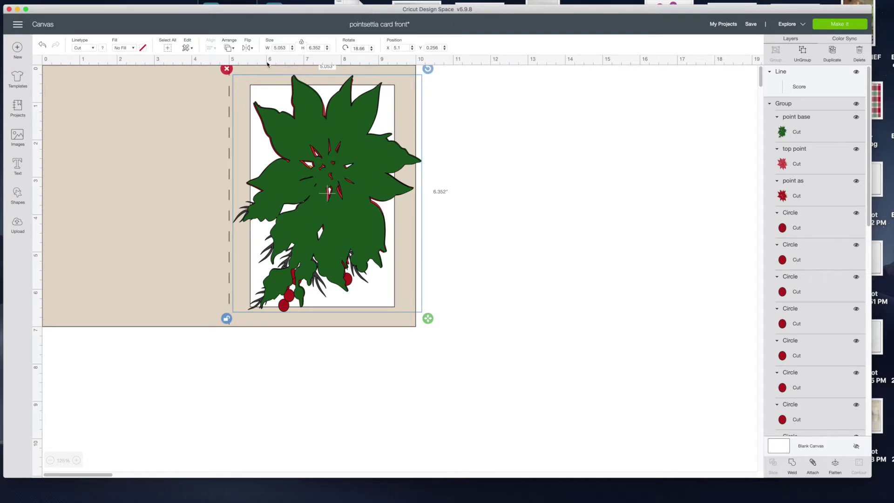
{"action": "left_click_drag", "start_coordinate": [367, 155], "coordinate": [369, 159]}
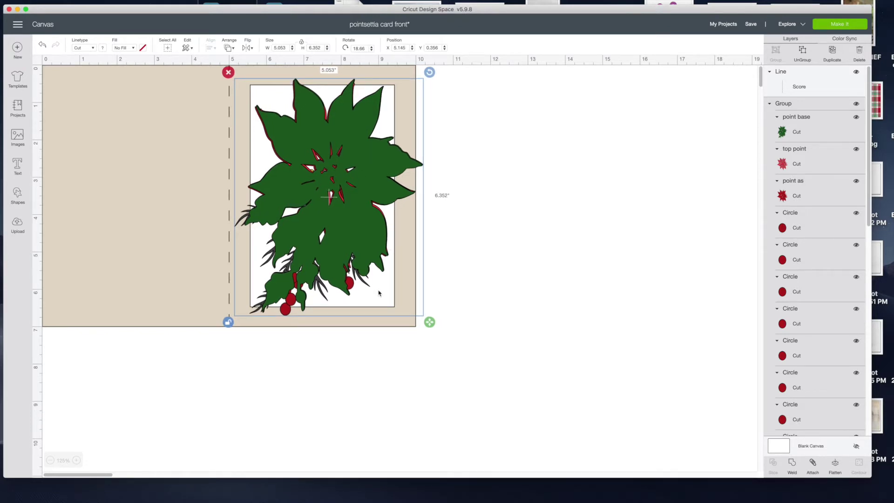
{"action": "left_click_drag", "start_coordinate": [374, 177], "coordinate": [363, 179]}
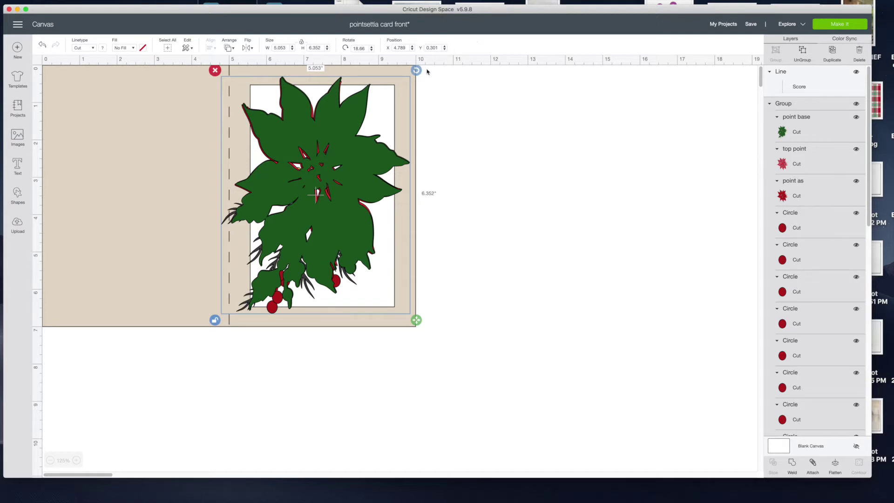
Rotate the flower group to about 15.47° and stretch it to about 5.06 by 6.51 inches, positioned at about X 4.84, Y 0.24
{"action": "left_click_drag", "start_coordinate": [416, 70], "coordinate": [413, 66]}
{"action": "left_click_drag", "start_coordinate": [360, 153], "coordinate": [361, 156]}
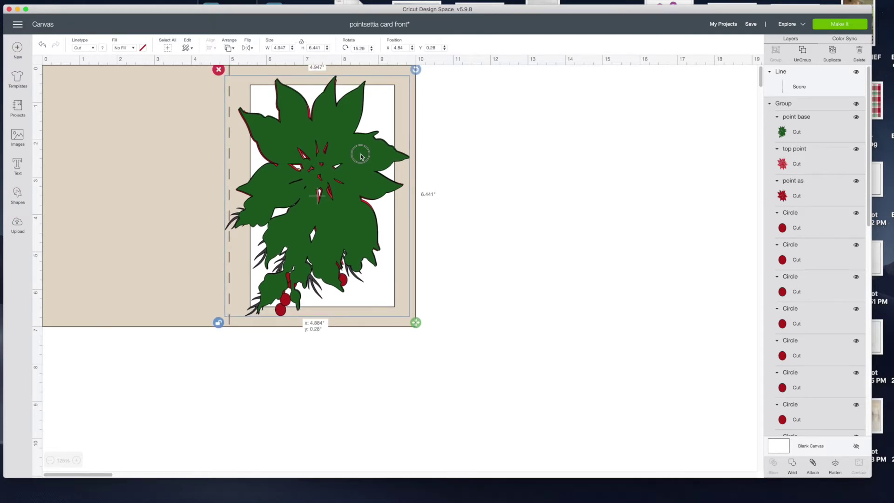
{"action": "left_click_drag", "start_coordinate": [362, 156], "coordinate": [362, 156]}
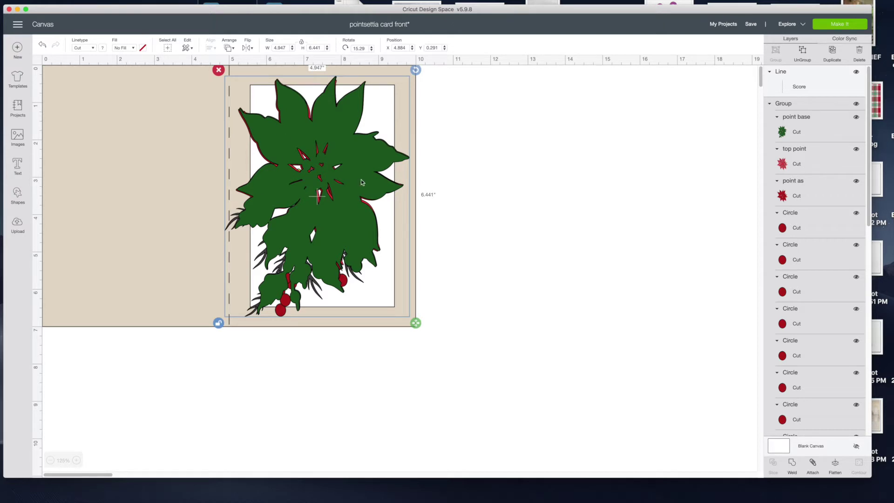
{"action": "left_click_drag", "start_coordinate": [416, 323], "coordinate": [422, 323]}
{"action": "left_click_drag", "start_coordinate": [353, 229], "coordinate": [352, 229]}
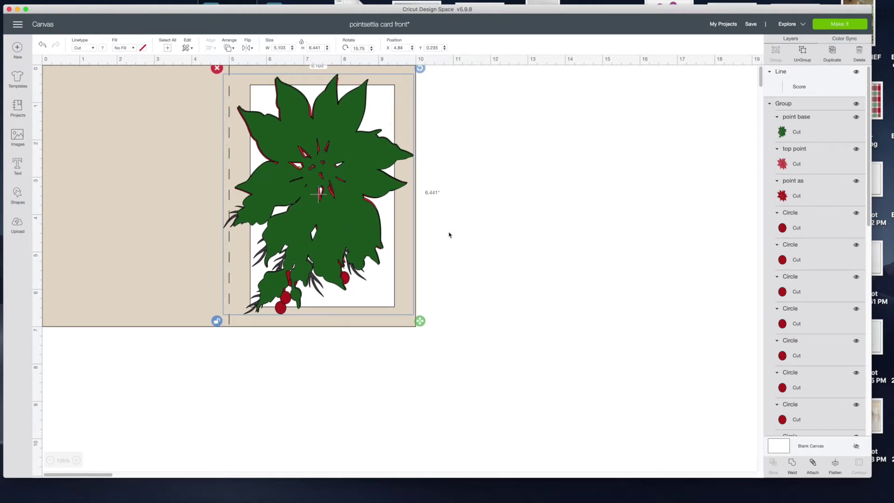
{"action": "left_click_drag", "start_coordinate": [426, 325], "coordinate": [424, 327]}
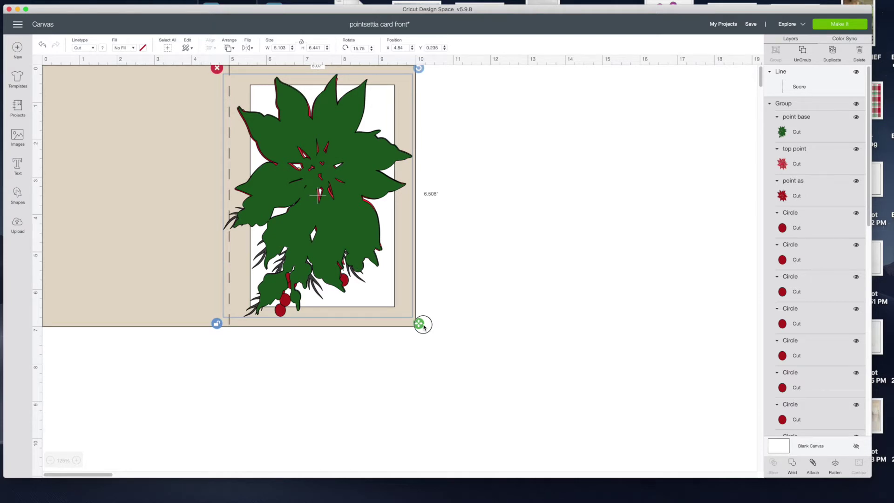
{"action": "left_click_drag", "start_coordinate": [424, 327], "coordinate": [424, 327]}
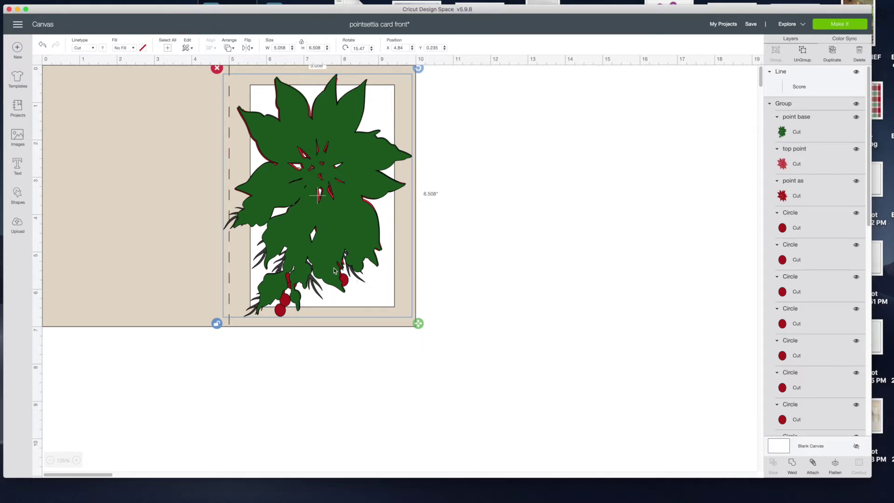
Ungroup the flower into its separate leaf, petal, berry, centre and sprig layers
{"action": "left_click", "coordinate": [500, 270]}
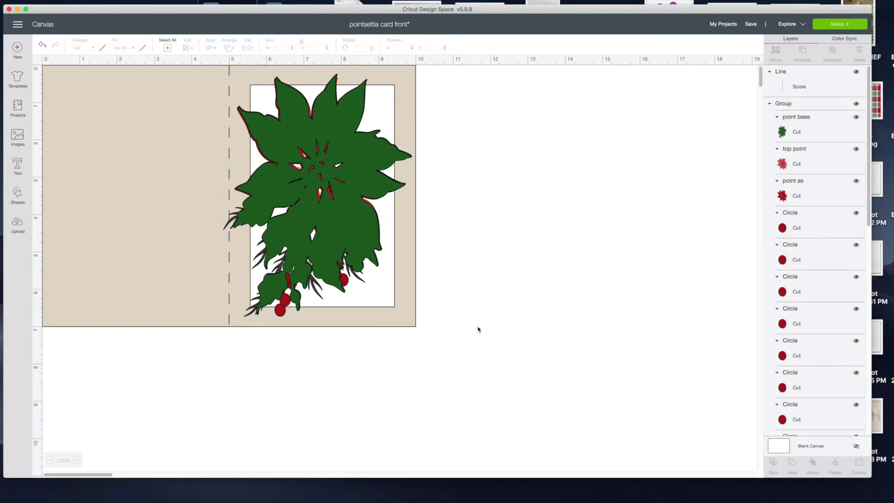
{"action": "left_click", "coordinate": [787, 103]}
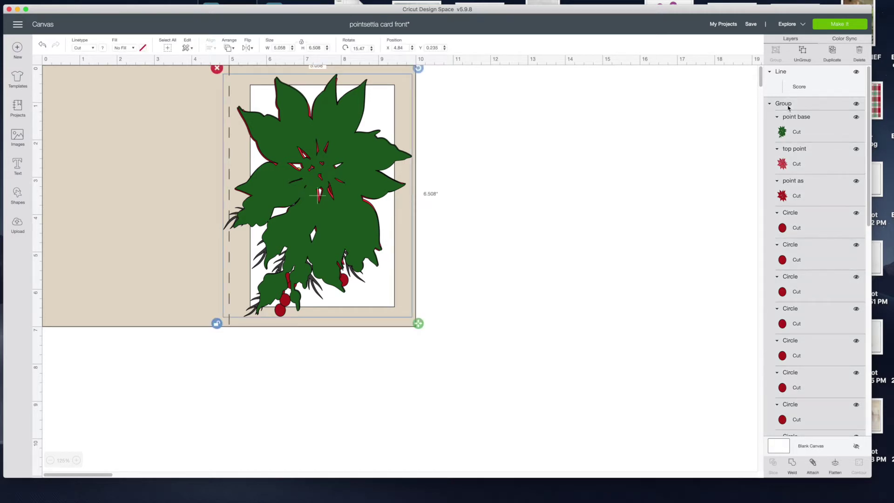
{"action": "left_click", "coordinate": [806, 53]}
{"action": "left_click", "coordinate": [481, 123]}
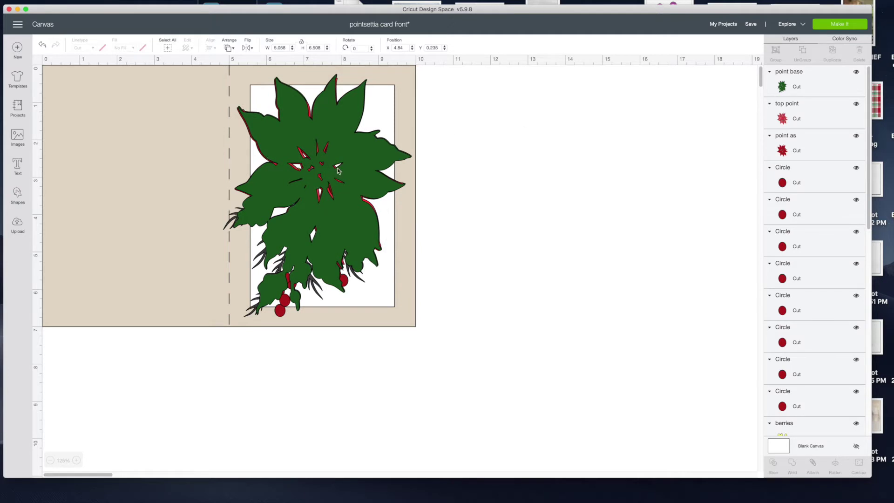
Move the front leaf layer onto the card's back panel, and the petal, second leaf and centre layers off beside the card
{"action": "left_click_drag", "start_coordinate": [351, 166], "coordinate": [188, 225]}
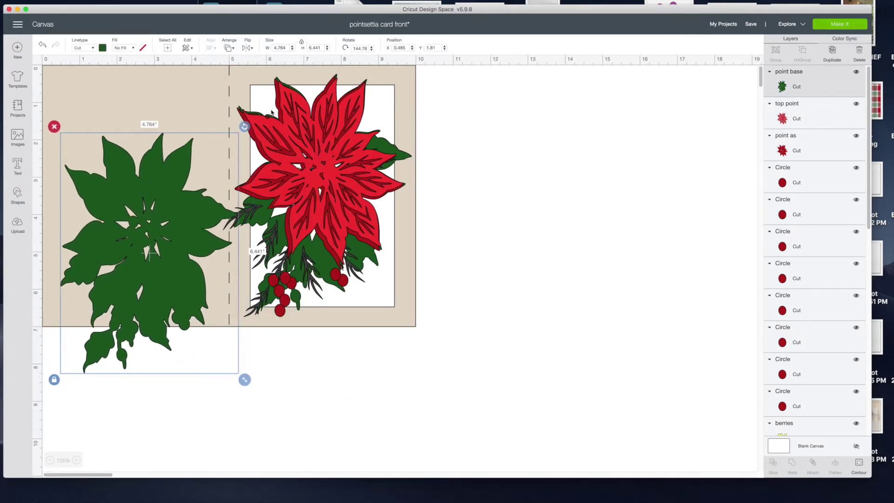
{"action": "left_click_drag", "start_coordinate": [270, 112], "coordinate": [517, 130]}
{"action": "left_click_drag", "start_coordinate": [318, 203], "coordinate": [562, 209]}
{"action": "left_click_drag", "start_coordinate": [409, 230], "coordinate": [639, 229]}
{"action": "left_click_drag", "start_coordinate": [296, 191], "coordinate": [526, 205]}
{"action": "left_click_drag", "start_coordinate": [301, 186], "coordinate": [543, 192]}
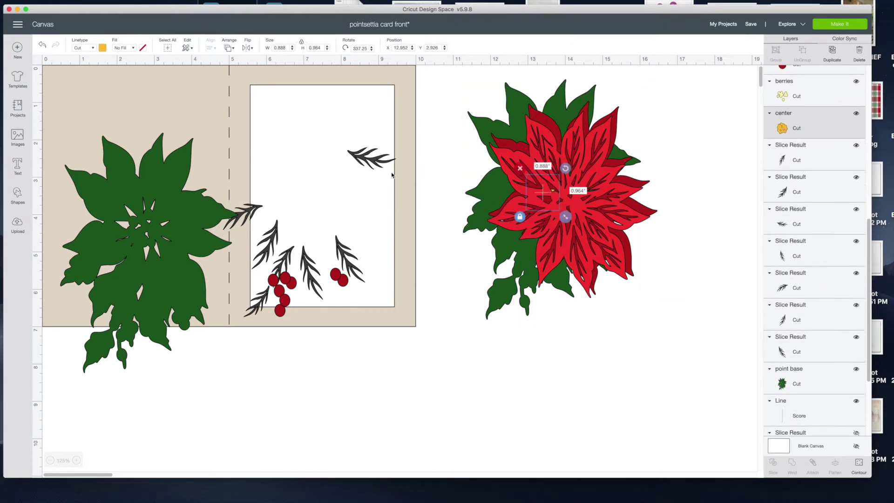
Move the dark pine sprigs one by one off the card window onto the flower beside the card
{"action": "left_click_drag", "start_coordinate": [359, 163], "coordinate": [572, 172]}
{"action": "left_click_drag", "start_coordinate": [347, 258], "coordinate": [593, 191]}
{"action": "left_click_drag", "start_coordinate": [309, 276], "coordinate": [535, 195]}
{"action": "left_click_drag", "start_coordinate": [289, 260], "coordinate": [543, 192]}
{"action": "left_click", "coordinate": [259, 211]}
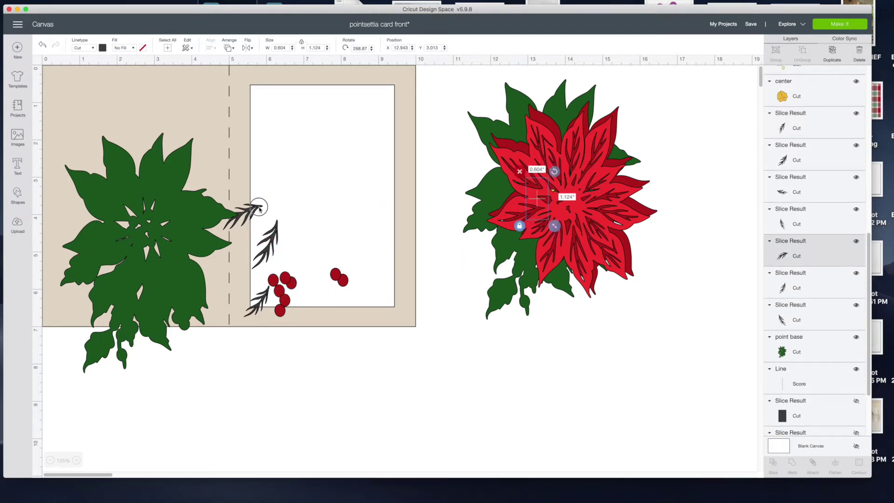
{"action": "key", "text": "ctrl+z"}
{"action": "key", "text": "ctrl+z"}
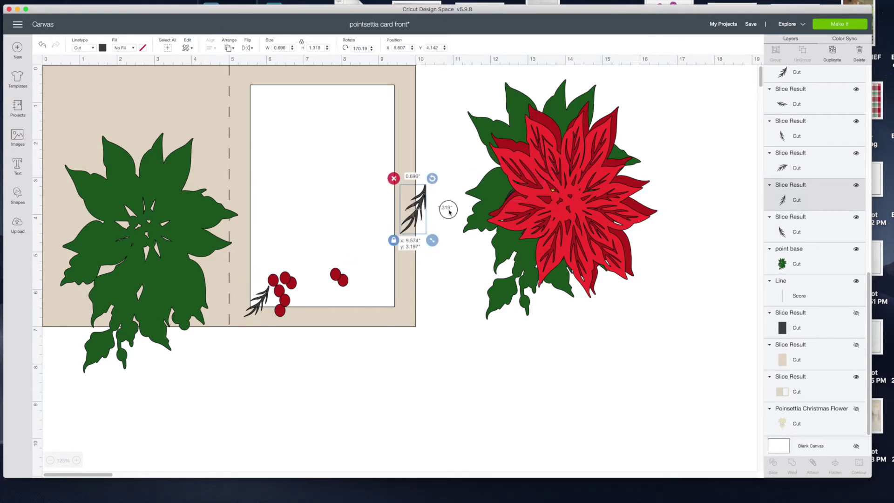
{"action": "key", "text": "ctrl+z"}
{"action": "key", "text": "ctrl+z"}
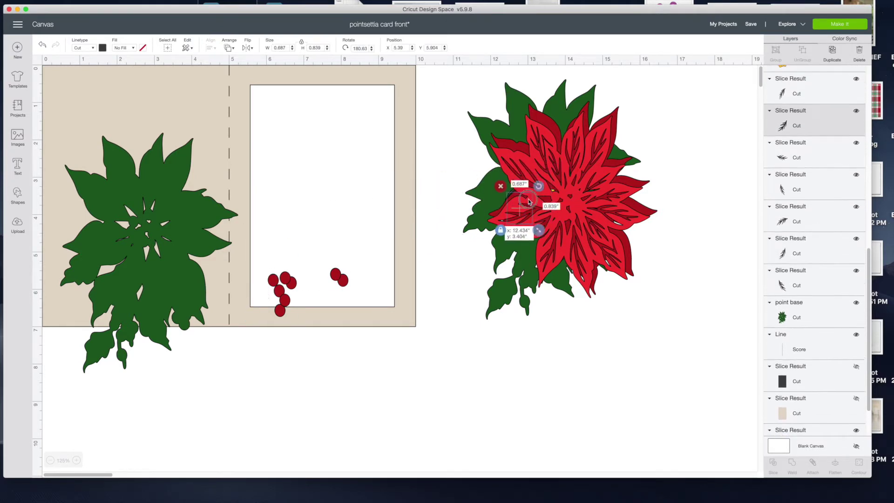
{"action": "key", "text": "ctrl+z"}
{"action": "key", "text": "ctrl+z"}
{"action": "key", "text": "ctrl+z"}
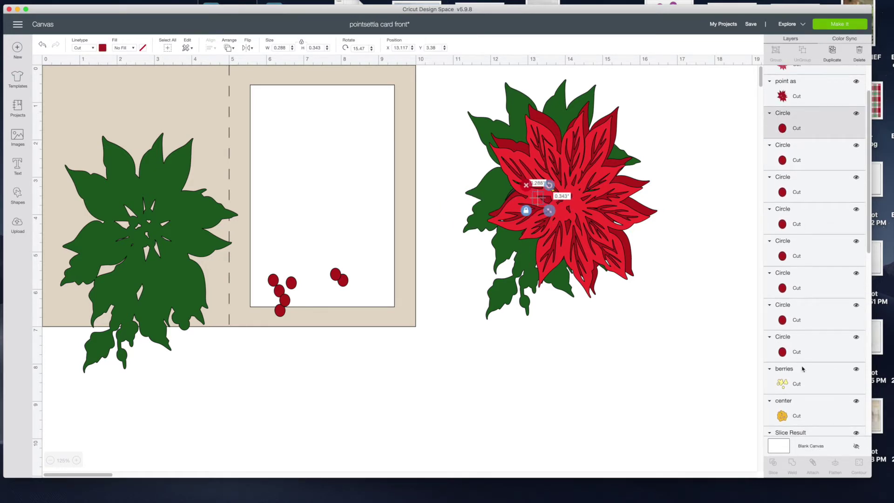
Move a berry onto the lower leaves of the flower beside the card, and shift the card base down from the remaining berries
{"action": "left_click", "coordinate": [800, 352], "text": "shift"}
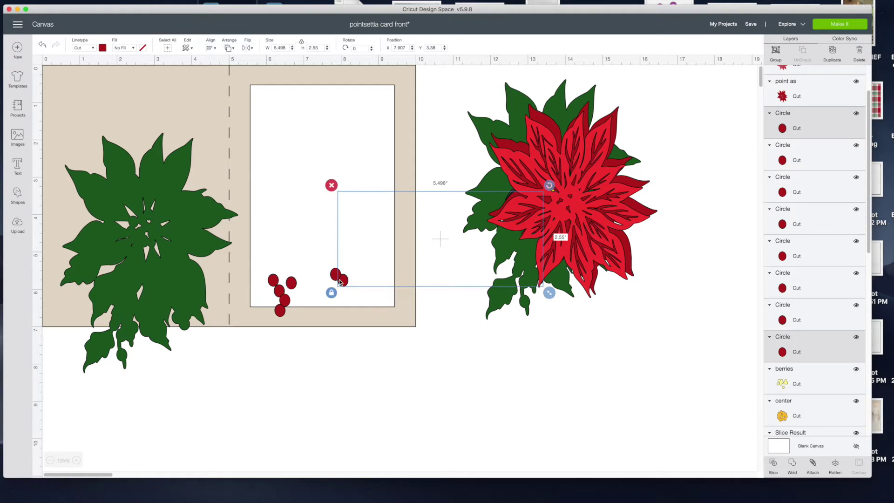
{"action": "key", "text": "ctrl+z"}
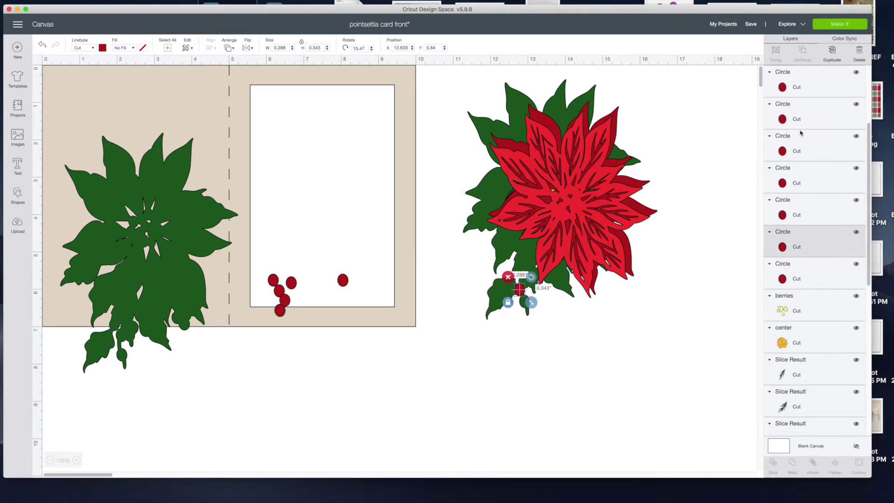
{"action": "left_click", "coordinate": [271, 280]}
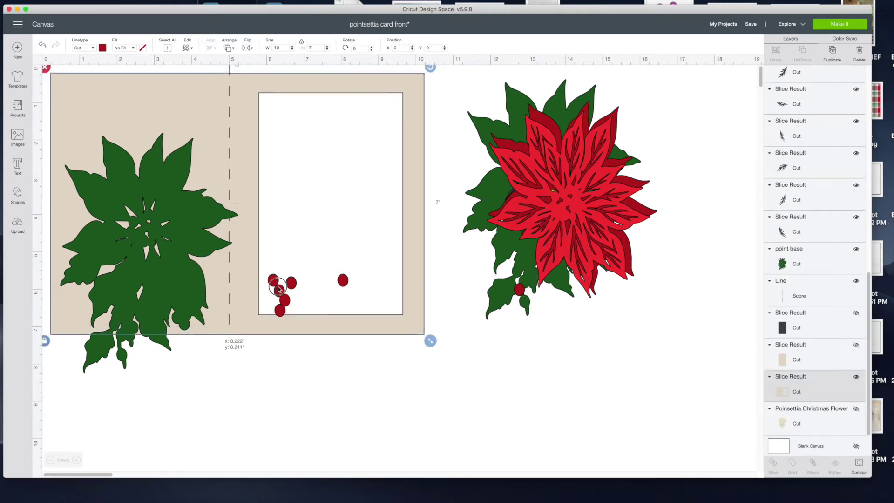
{"action": "left_click_drag", "start_coordinate": [273, 280], "coordinate": [273, 323]}
{"action": "mouse_move", "coordinate": [267, 271]}
{"action": "left_mouse_down"}
{"action": "mouse_move", "coordinate": [274, 295]}
{"action": "mouse_move", "coordinate": [259, 272]}
{"action": "mouse_move", "coordinate": [281, 281]}
{"action": "left_mouse_up"}
Select the six remaining berries over the window and move them together beneath the flower beside the card
{"action": "left_click", "coordinate": [274, 281]}
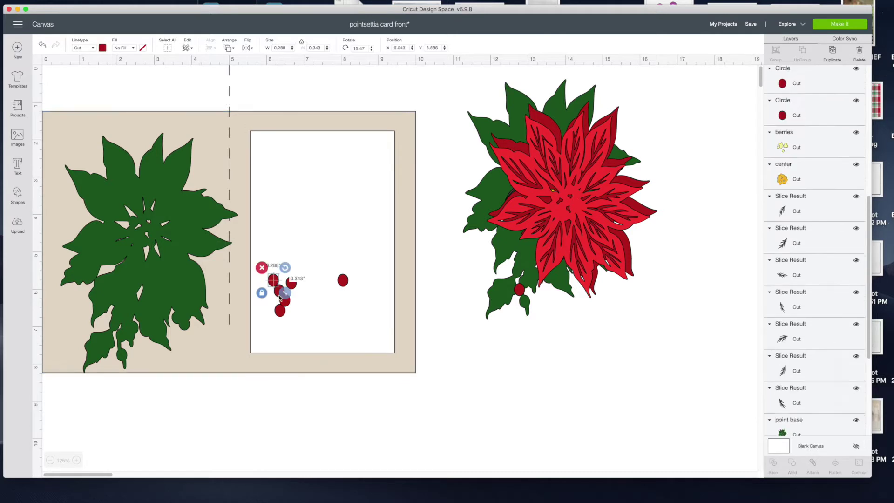
{"action": "left_click", "coordinate": [279, 291], "text": "shift"}
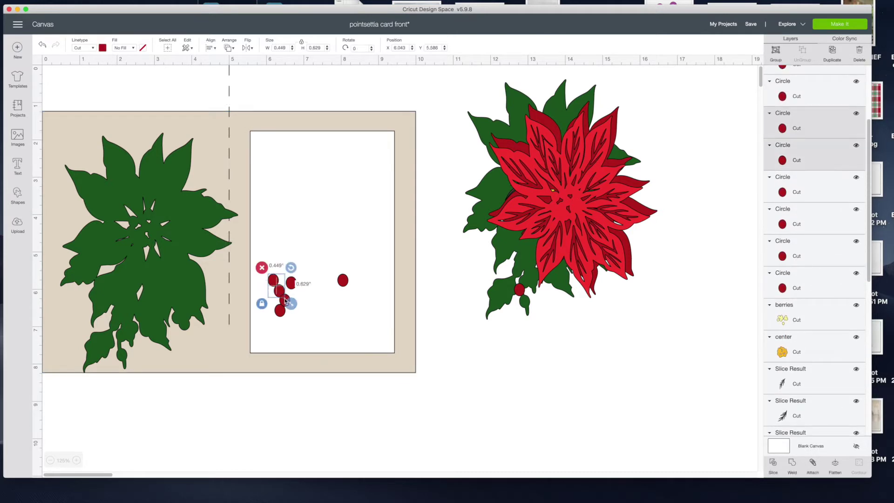
{"action": "left_click", "coordinate": [284, 301], "text": "shift"}
{"action": "left_click", "coordinate": [280, 310], "text": "shift"}
{"action": "left_click", "coordinate": [290, 282], "text": "shift"}
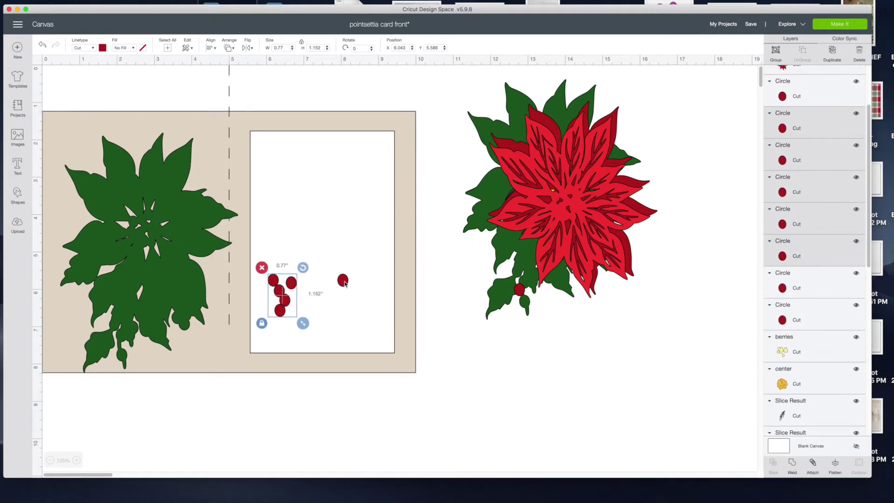
{"action": "left_click", "coordinate": [343, 279], "text": "shift"}
{"action": "left_click_drag", "start_coordinate": [344, 280], "coordinate": [660, 324]}
Return the card base to position X 0, Y 0
{"action": "left_click_drag", "start_coordinate": [239, 180], "coordinate": [241, 133]}
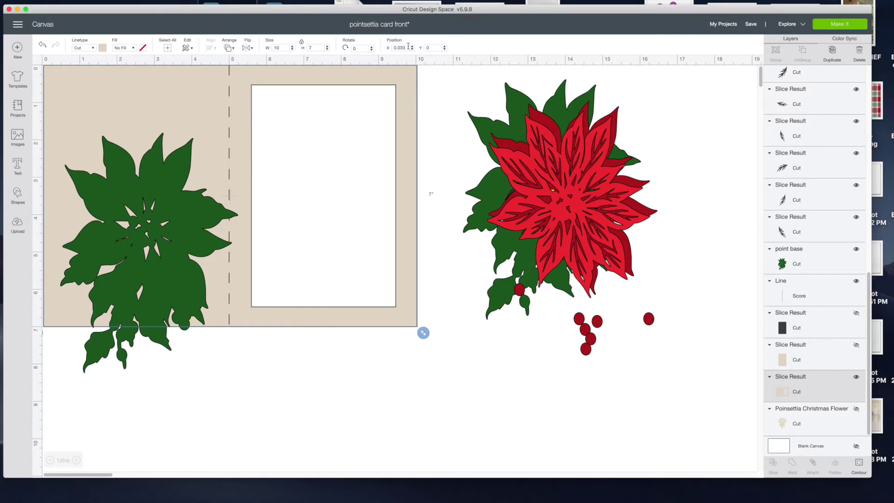
{"action": "left_click_drag", "start_coordinate": [408, 47], "coordinate": [400, 47]}
{"action": "left_click", "coordinate": [434, 48]}
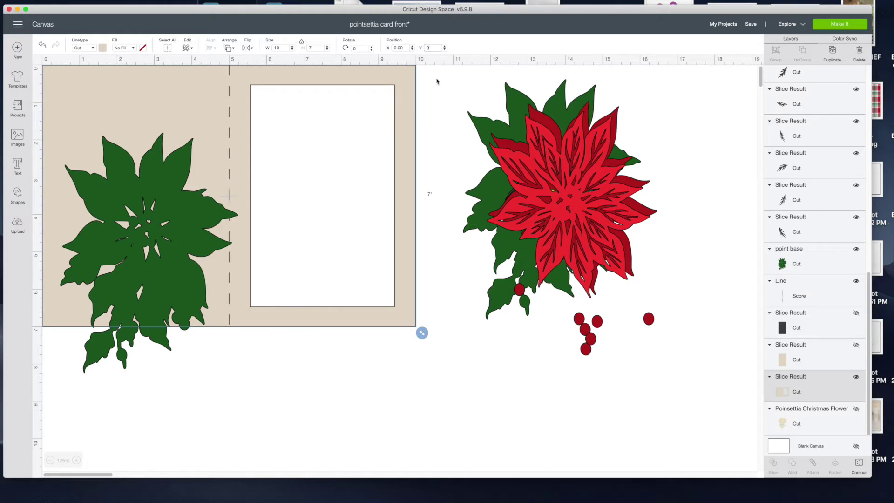
Place the spare green leaf layer over the card window at about X 5.13, Y 0.32, and weld it to the card base
{"action": "left_click", "coordinate": [187, 226]}
{"action": "left_click_drag", "start_coordinate": [186, 225], "coordinate": [354, 166]}
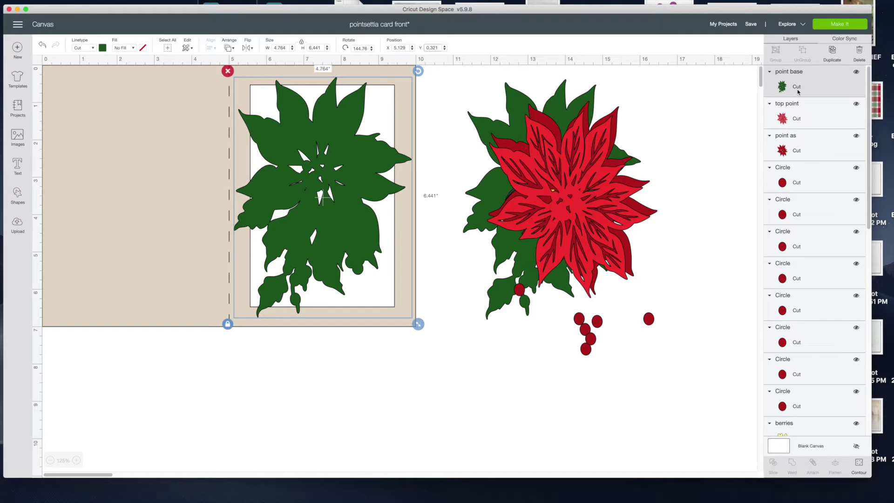
{"action": "left_click", "coordinate": [171, 183]}
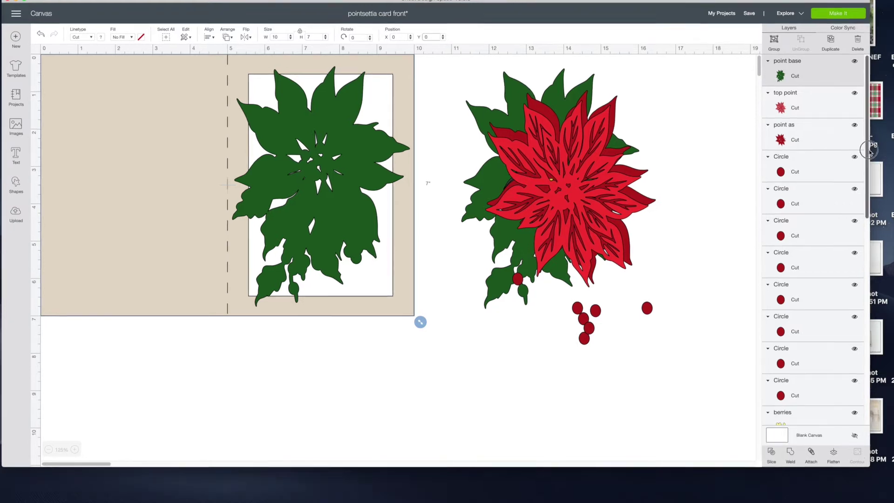
{"action": "left_click_drag", "start_coordinate": [866, 142], "coordinate": [853, 368]}
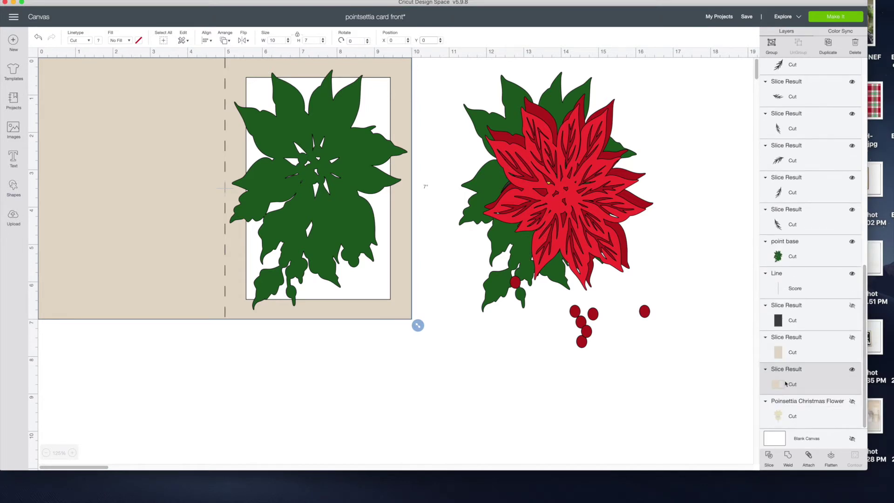
{"action": "left_click", "coordinate": [788, 456]}
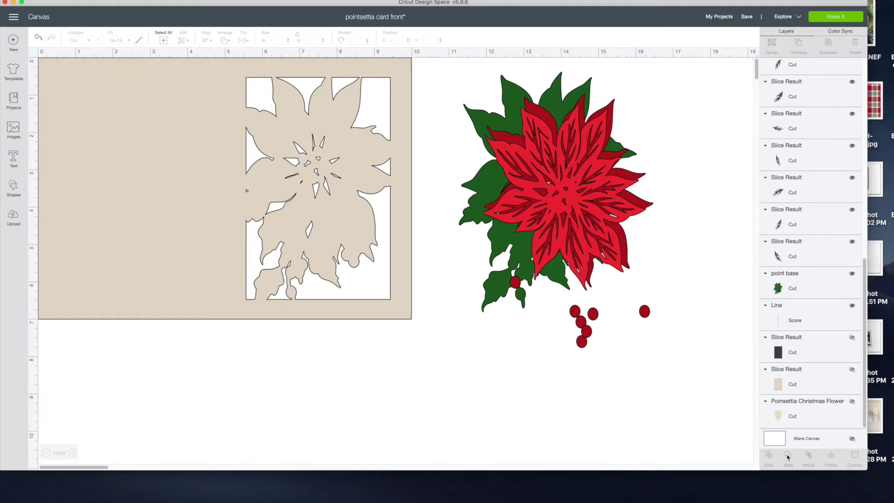
Shift the bright red top petal layer away from the leaves to about X 12.73, Y 1.39
{"action": "left_click", "coordinate": [479, 200]}
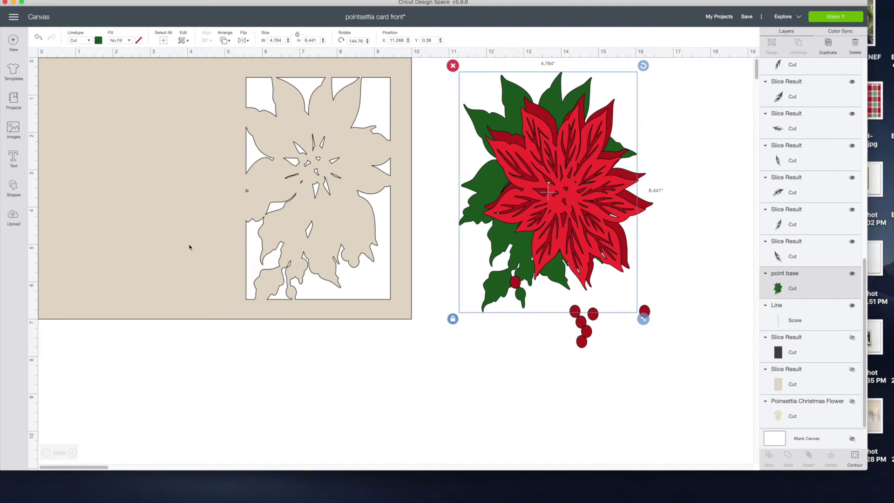
{"action": "left_click_drag", "start_coordinate": [491, 186], "coordinate": [514, 194]}
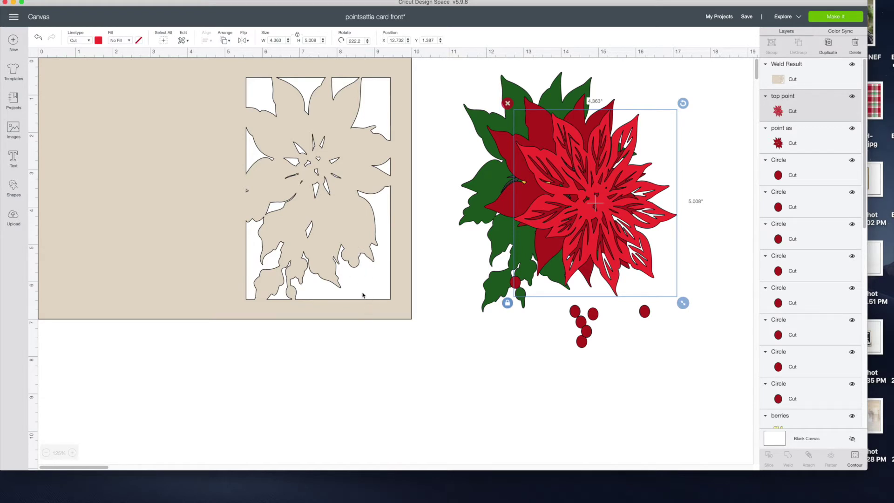
Add a square and reshape it into a strip about 0.4 by 1.67 inches near the window's lower edge, about X 8.7, Y 5.86
{"action": "left_click", "coordinate": [11, 189]}
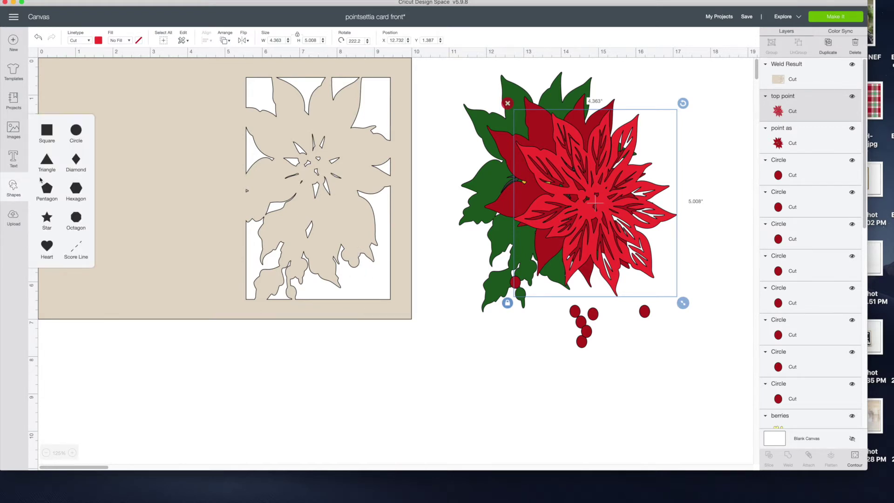
{"action": "left_click", "coordinate": [46, 133]}
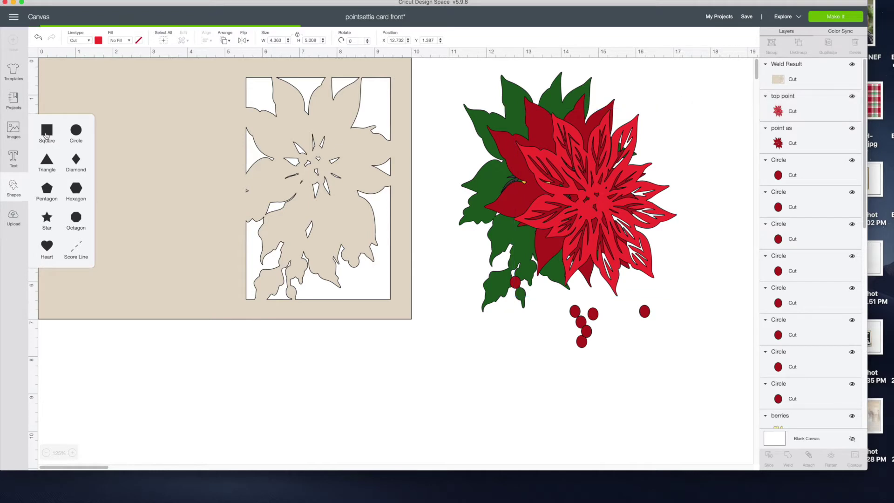
{"action": "left_click_drag", "start_coordinate": [194, 215], "coordinate": [437, 349]}
{"action": "left_click", "coordinate": [380, 419]}
{"action": "left_click_drag", "start_coordinate": [509, 418], "coordinate": [386, 345]}
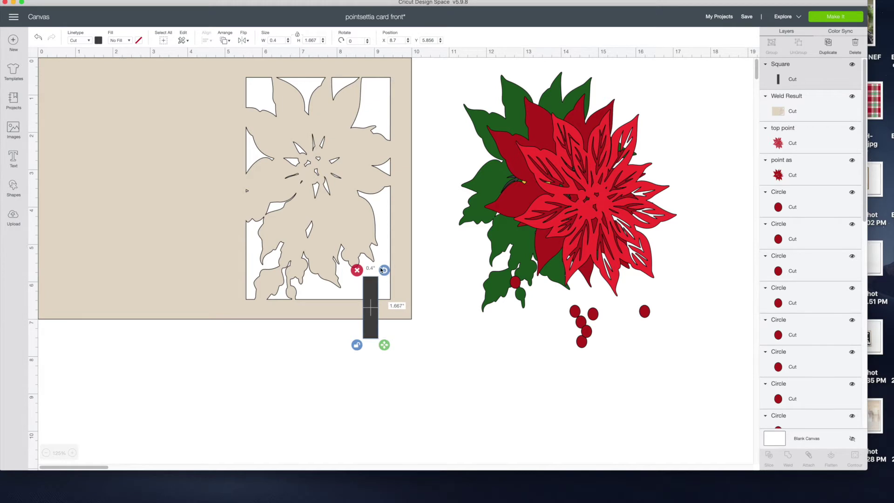
Rotate the strip to about 315.37°, thicken it, and place it at about X 7.77, Y 5.04 to bridge the leaves and window corner
{"action": "left_click_drag", "start_coordinate": [384, 269], "coordinate": [352, 259]}
{"action": "left_click_drag", "start_coordinate": [371, 312], "coordinate": [356, 285]}
{"action": "mouse_move", "coordinate": [388, 311]}
{"action": "left_mouse_down"}
{"action": "mouse_move", "coordinate": [401, 314]}
{"action": "mouse_move", "coordinate": [386, 295]}
{"action": "left_mouse_up"}
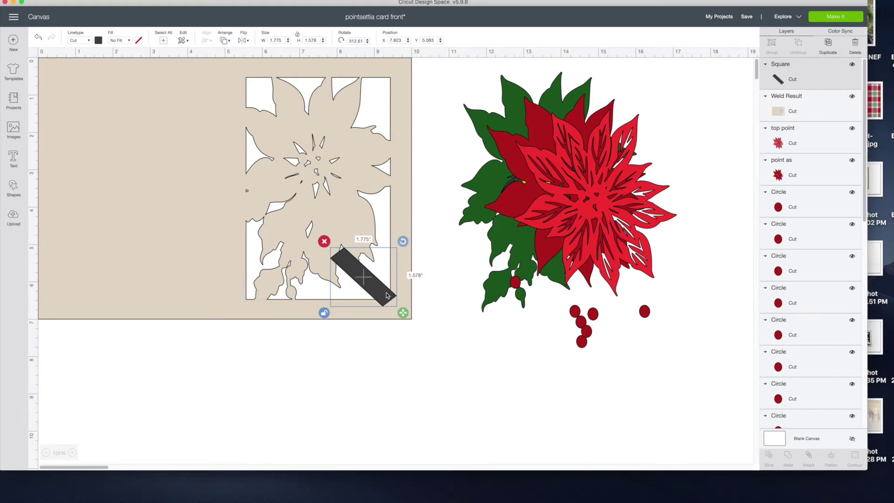
{"action": "left_click_drag", "start_coordinate": [386, 295], "coordinate": [386, 300]}
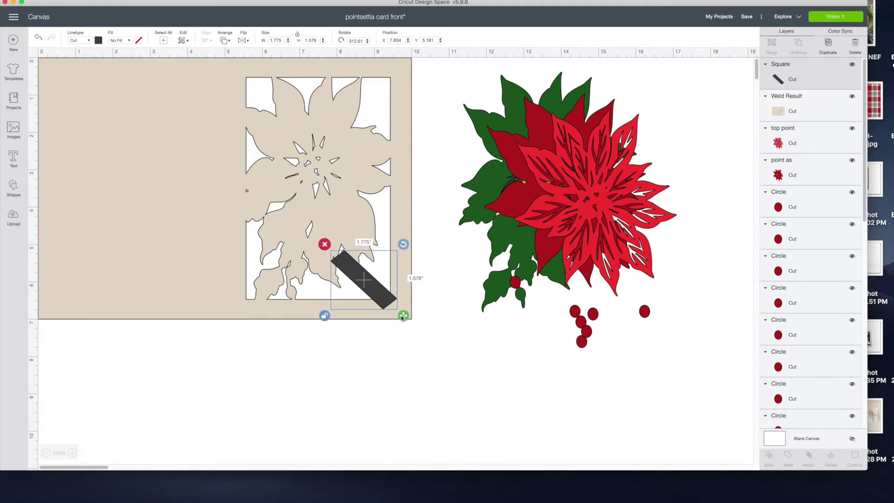
{"action": "left_click_drag", "start_coordinate": [403, 244], "coordinate": [326, 254]}
{"action": "left_click_drag", "start_coordinate": [370, 281], "coordinate": [367, 280]}
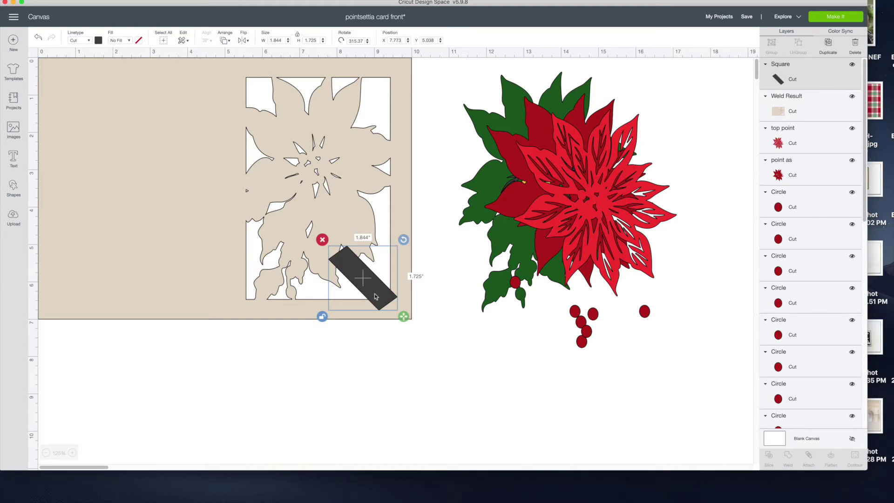
Weld the diagonal strip to the card base, and send the 7-inch score line to the front so it lies over the card
{"action": "left_click", "coordinate": [349, 223], "text": "shift"}
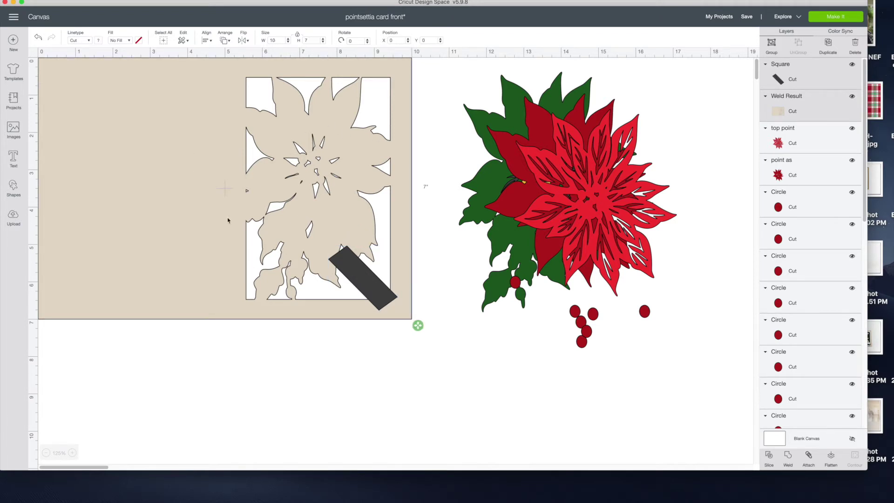
{"action": "left_click", "coordinate": [787, 457]}
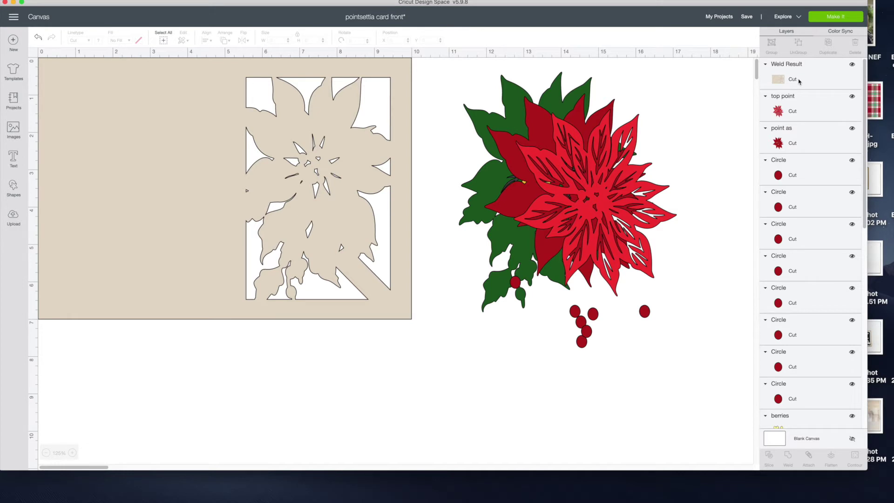
{"action": "scroll", "coordinate": [796, 325], "scroll_direction": "down", "scroll_amount": 10}
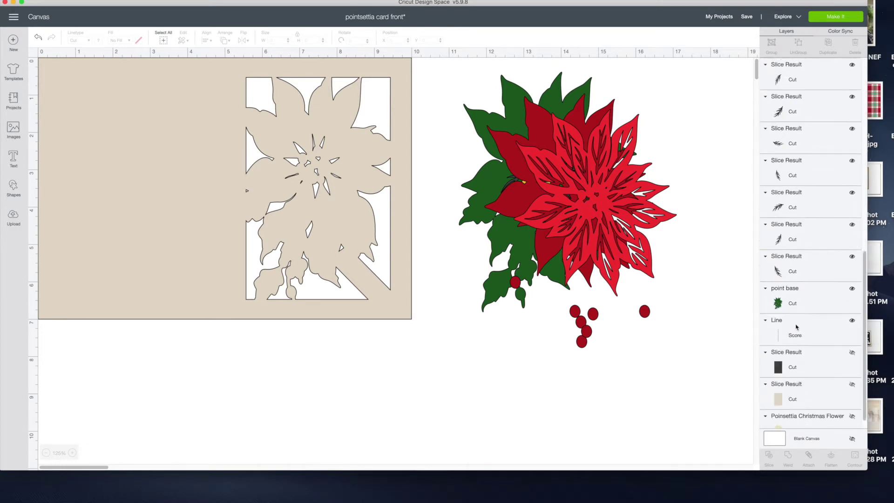
{"action": "left_click", "coordinate": [796, 327]}
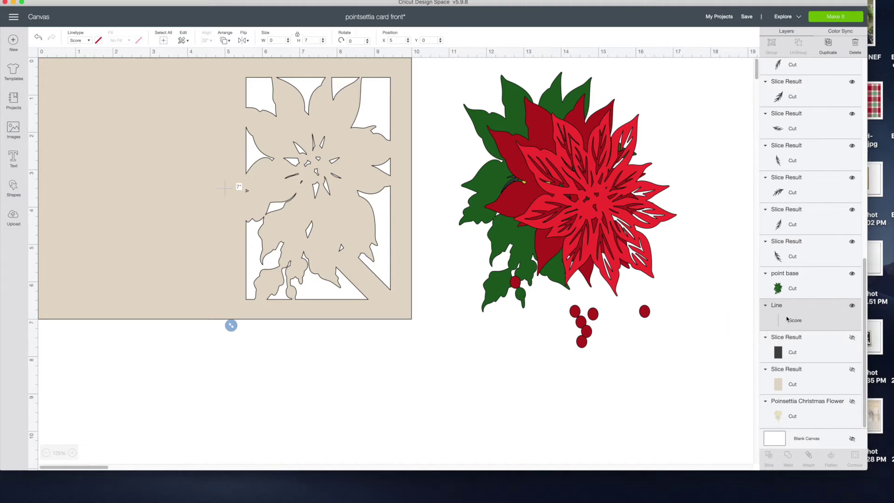
{"action": "right_click", "coordinate": [786, 319]}
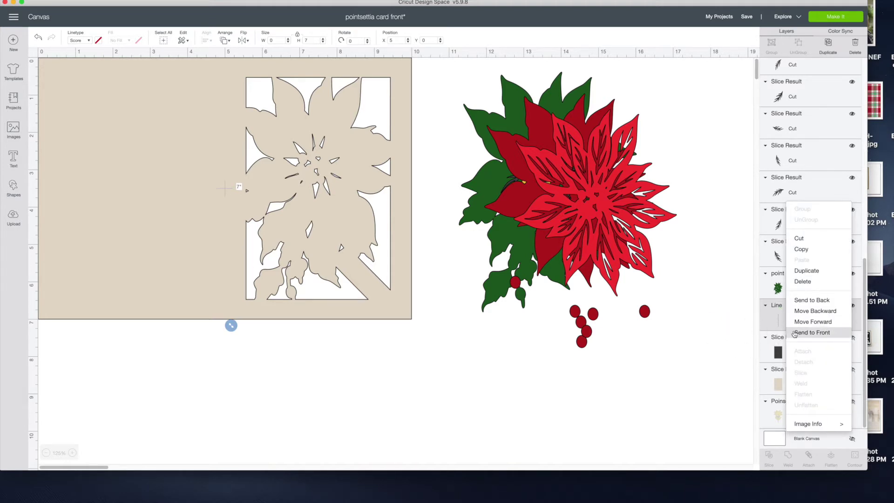
{"action": "left_click", "coordinate": [794, 333]}
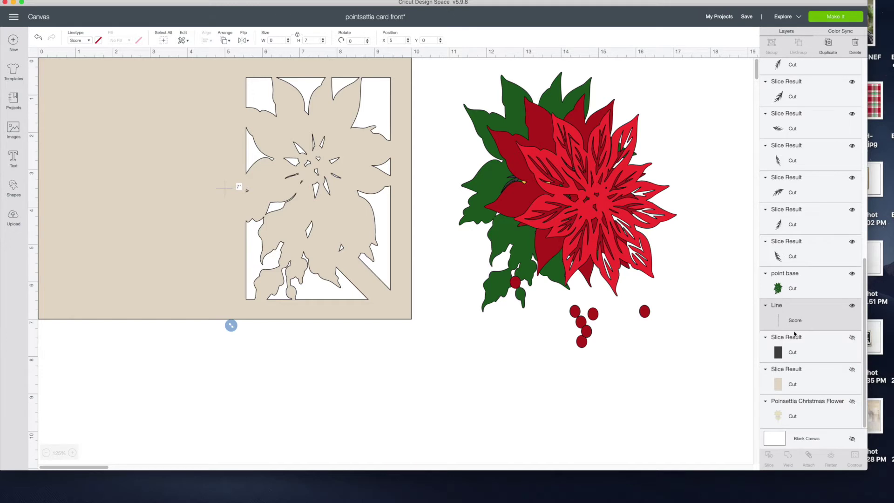
{"action": "right_click", "coordinate": [808, 320]}
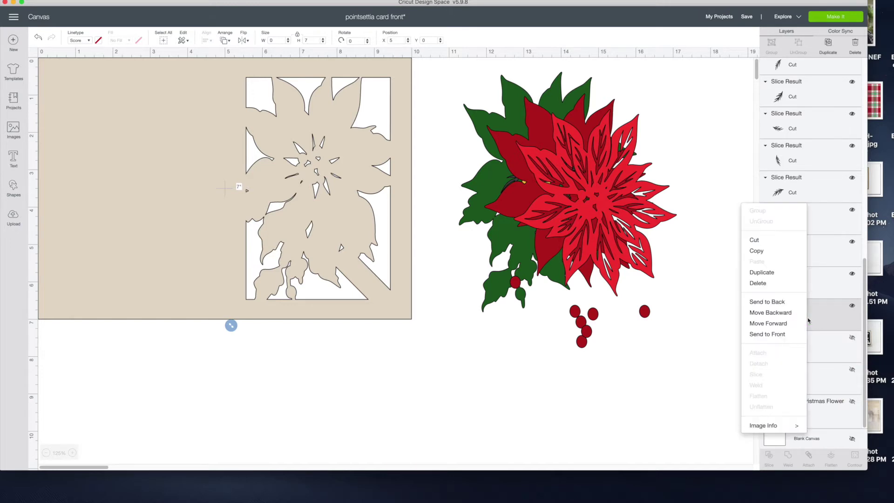
{"action": "left_click", "coordinate": [779, 333]}
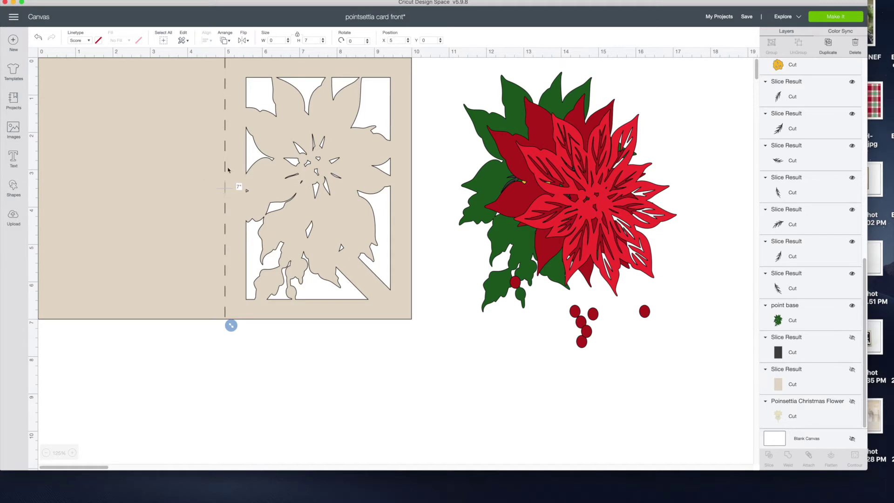
Attach the score line to the welded card base
{"action": "left_click", "coordinate": [152, 220]}
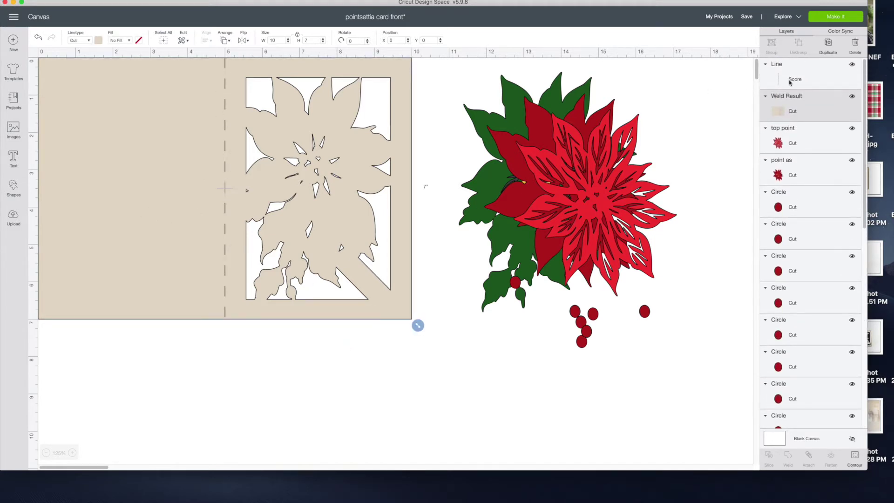
{"action": "left_click", "coordinate": [790, 82], "text": "shift"}
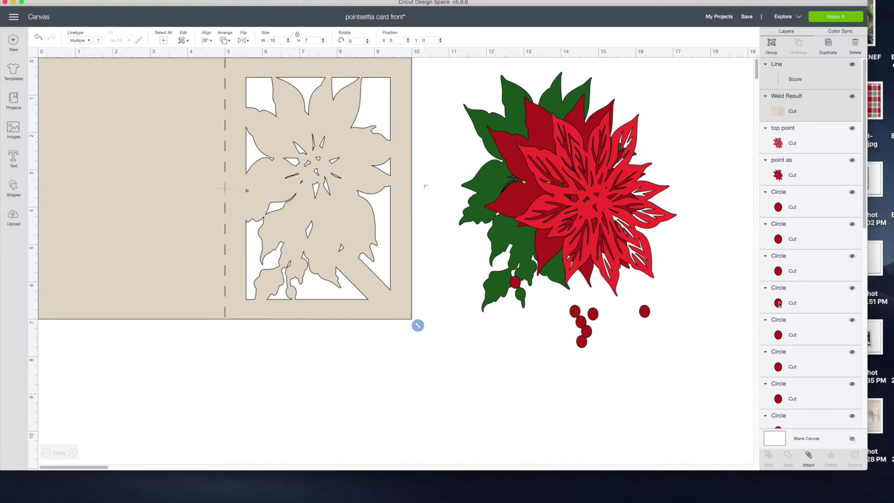
{"action": "left_click", "coordinate": [808, 456]}
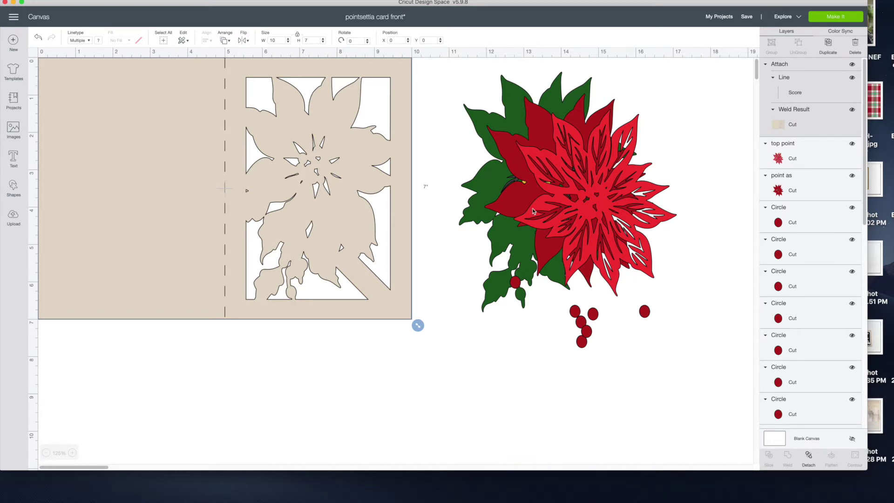
Shift both red petal layers up and away from the green leaves, with the dark red layer at about X 14.18, Y 0
{"action": "left_click", "coordinate": [506, 240]}
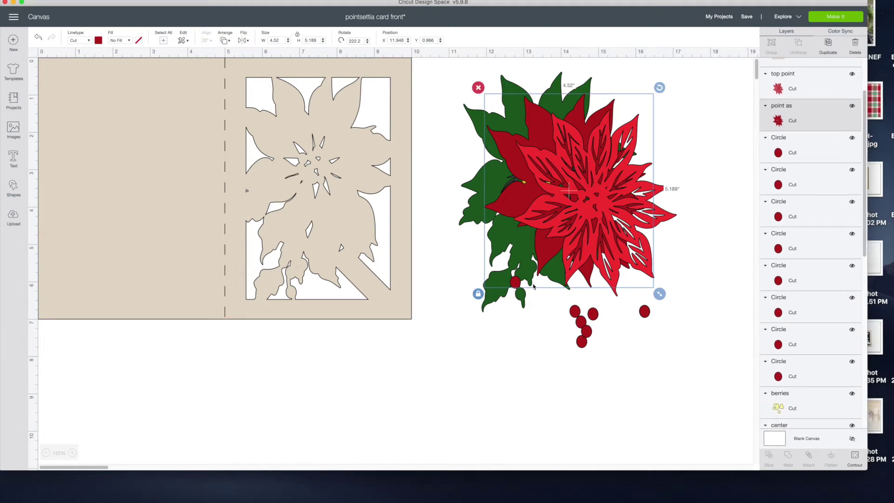
{"action": "left_click", "coordinate": [516, 287]}
{"action": "left_click_drag", "start_coordinate": [515, 290], "coordinate": [571, 240]}
{"action": "left_click_drag", "start_coordinate": [520, 289], "coordinate": [605, 240]}
Move two red berry circles off the leaves to the loose berries, at about X 14.88, Y 7.03 and X 15.03, Y 6.28
{"action": "left_click", "coordinate": [533, 190]}
{"action": "left_click_drag", "start_coordinate": [532, 189], "coordinate": [599, 330]}
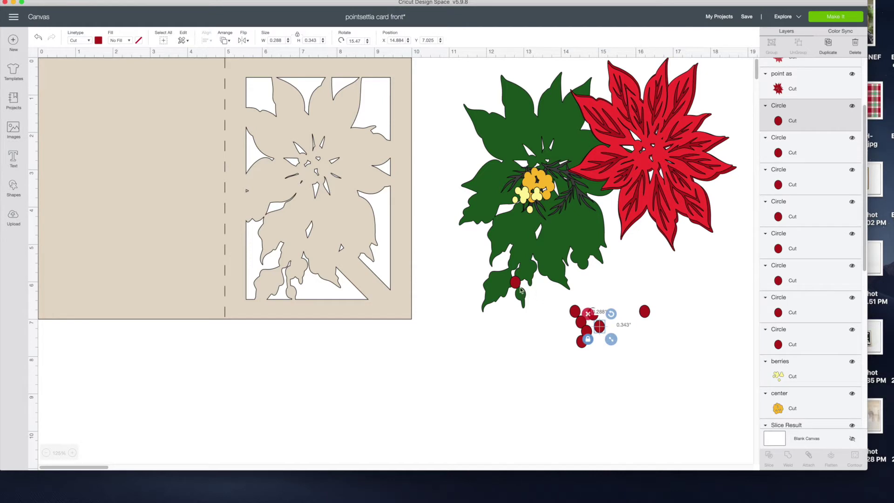
{"action": "left_click_drag", "start_coordinate": [520, 285], "coordinate": [611, 316]}
{"action": "left_click_drag", "start_coordinate": [609, 302], "coordinate": [608, 301]}
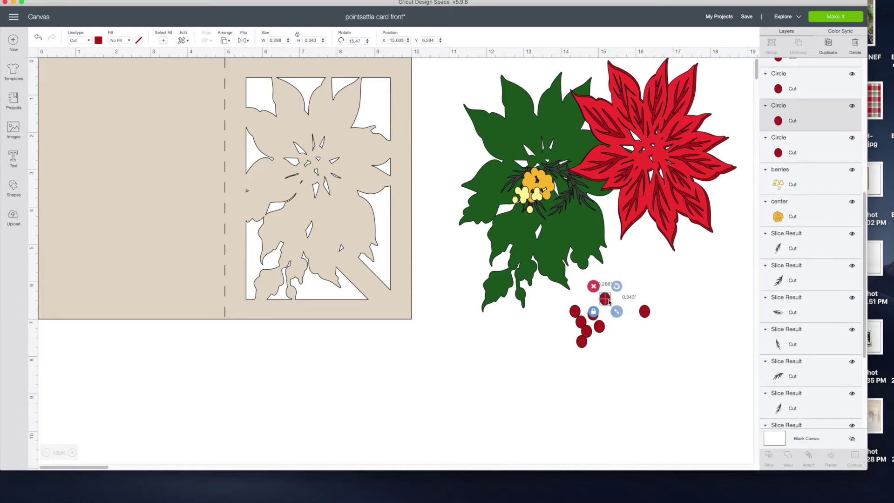
Duplicate the red berry circle repeatedly and delete the surplus last copy, keeping five duplicates
{"action": "left_click", "coordinate": [827, 43]}
{"action": "left_click", "coordinate": [828, 43]}
{"action": "left_click", "coordinate": [827, 44]}
{"action": "left_click", "coordinate": [828, 43]}
{"action": "left_click", "coordinate": [828, 44]}
{"action": "left_click", "coordinate": [828, 43]}
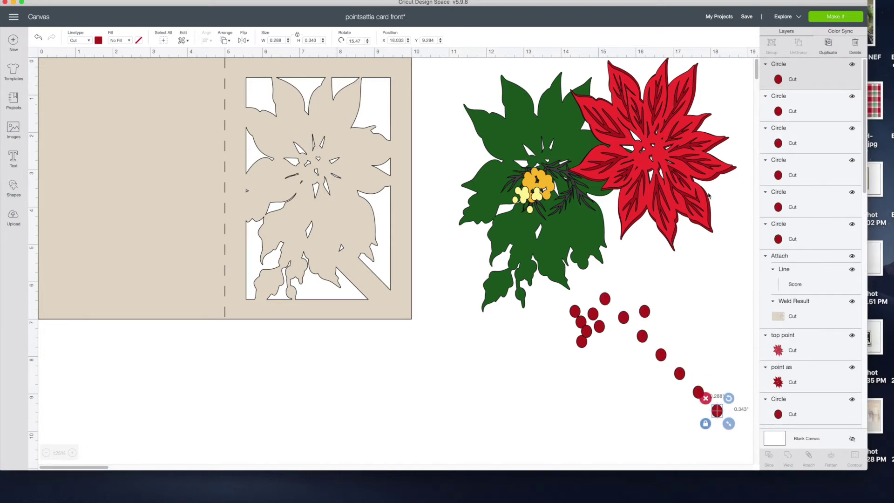
{"action": "left_click", "coordinate": [705, 398]}
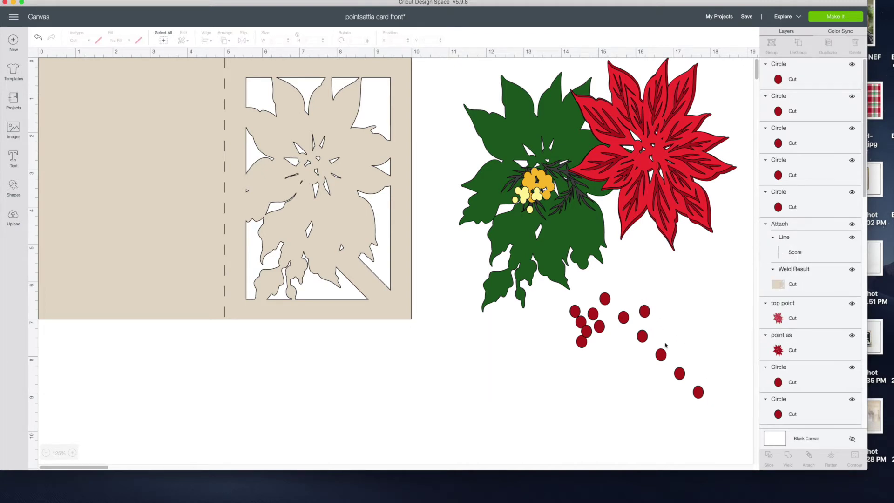
Gather the duplicated berries beside the other loose berries and group all the red berry circles
{"action": "left_click_drag", "start_coordinate": [681, 374], "coordinate": [630, 302]}
{"action": "mouse_move", "coordinate": [642, 336]}
{"action": "left_mouse_down"}
{"action": "mouse_move", "coordinate": [635, 330]}
{"action": "mouse_move", "coordinate": [656, 349]}
{"action": "mouse_move", "coordinate": [649, 330]}
{"action": "left_mouse_up"}
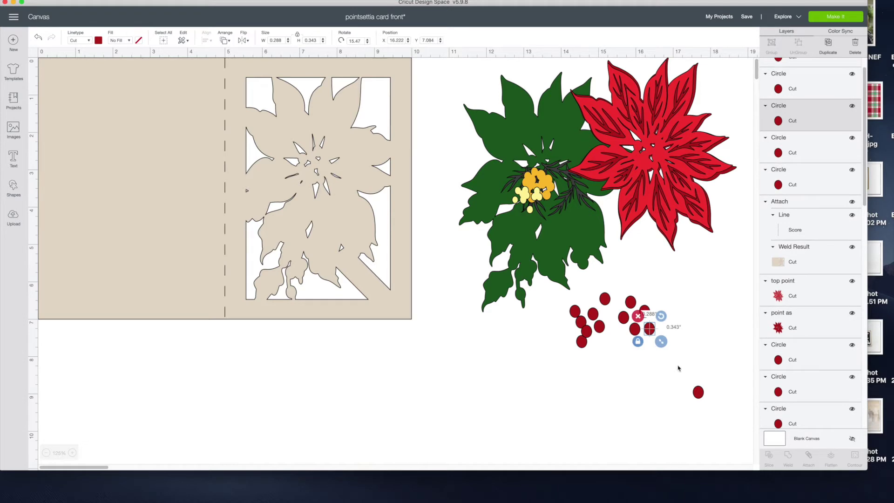
{"action": "left_click_drag", "start_coordinate": [700, 395], "coordinate": [619, 333]}
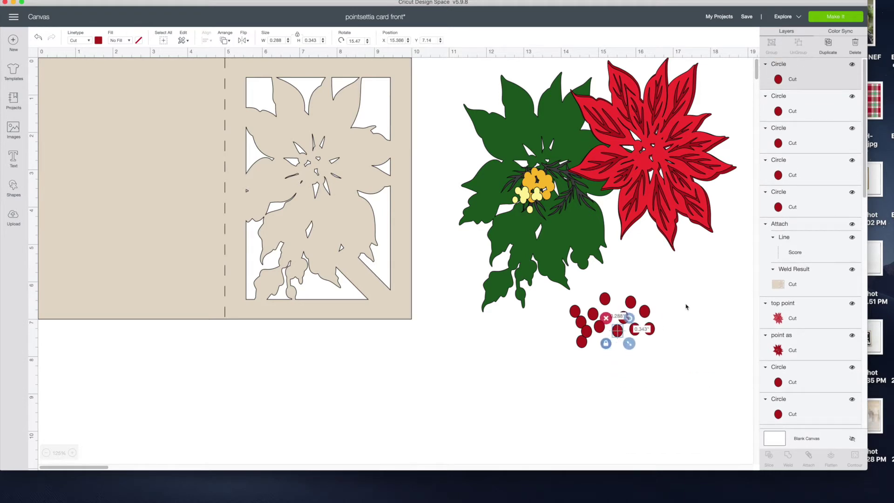
{"action": "left_click", "coordinate": [683, 304]}
{"action": "left_click_drag", "start_coordinate": [556, 300], "coordinate": [678, 371]}
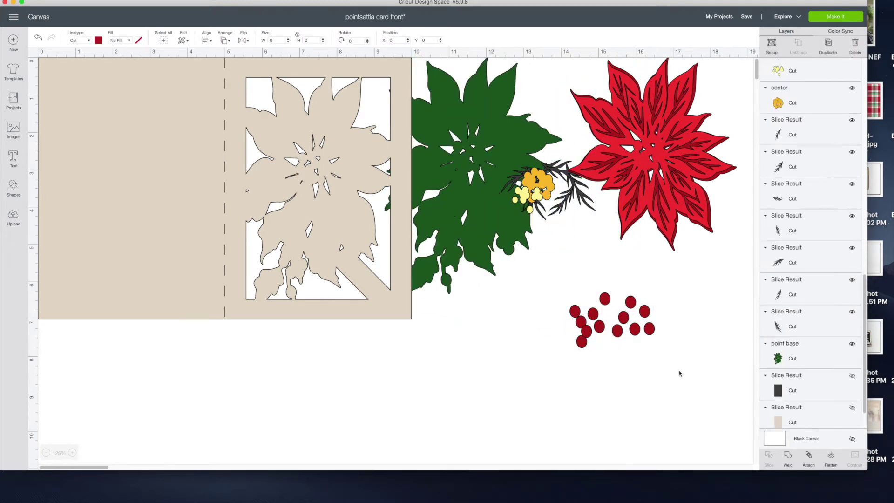
{"action": "left_click", "coordinate": [770, 44]}
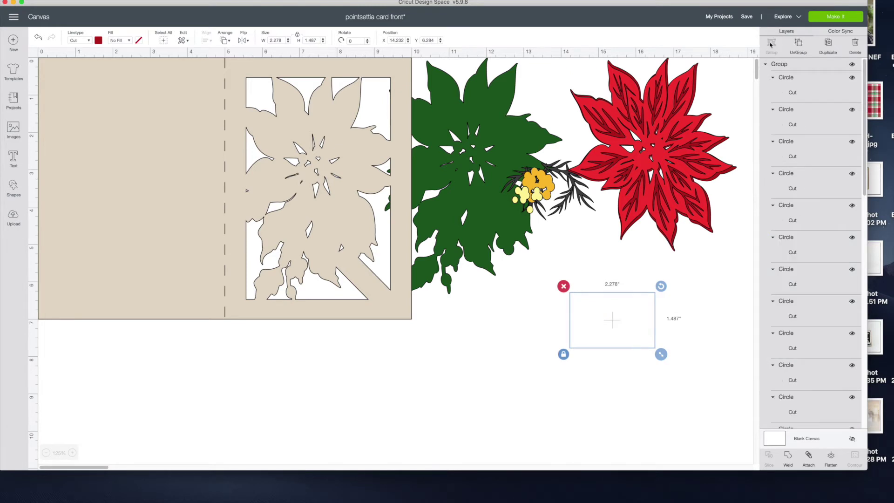
Bring the green leaf layer to the front and place it over the card window at about X 5.11, Y 0.32
{"action": "left_click", "coordinate": [513, 146]}
{"action": "left_click_drag", "start_coordinate": [512, 146], "coordinate": [528, 267]}
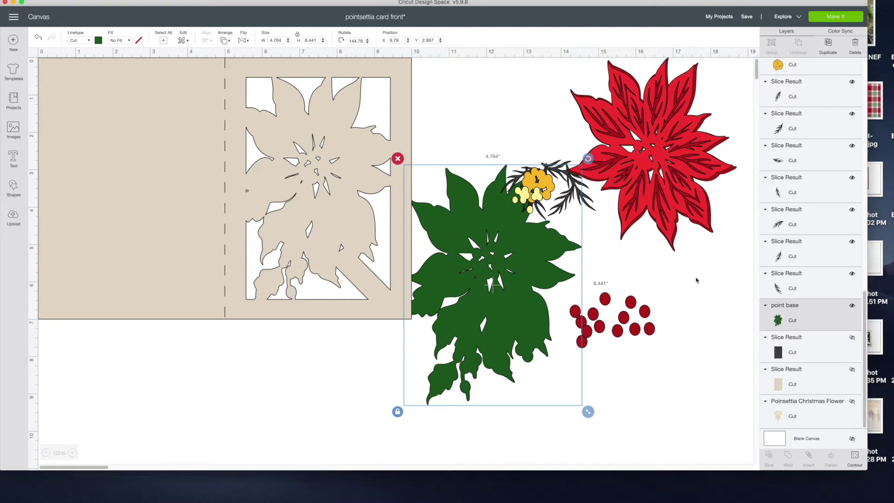
{"action": "right_click", "coordinate": [802, 318]}
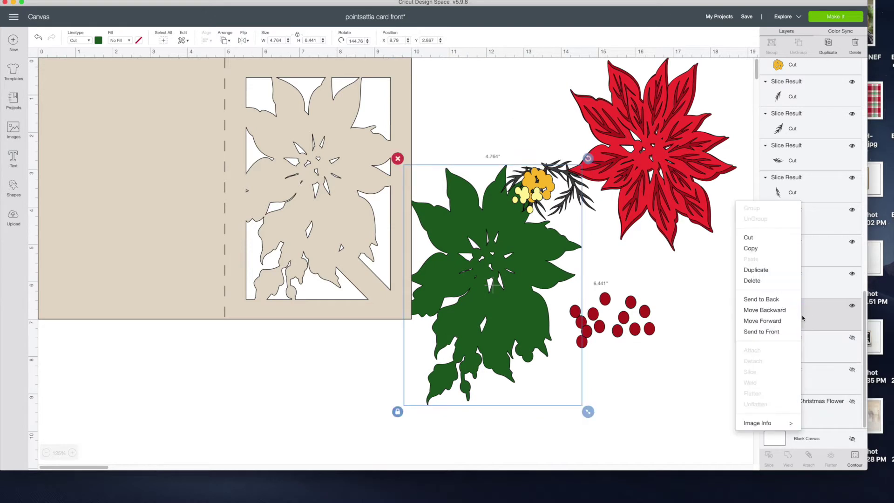
{"action": "left_click", "coordinate": [761, 331]}
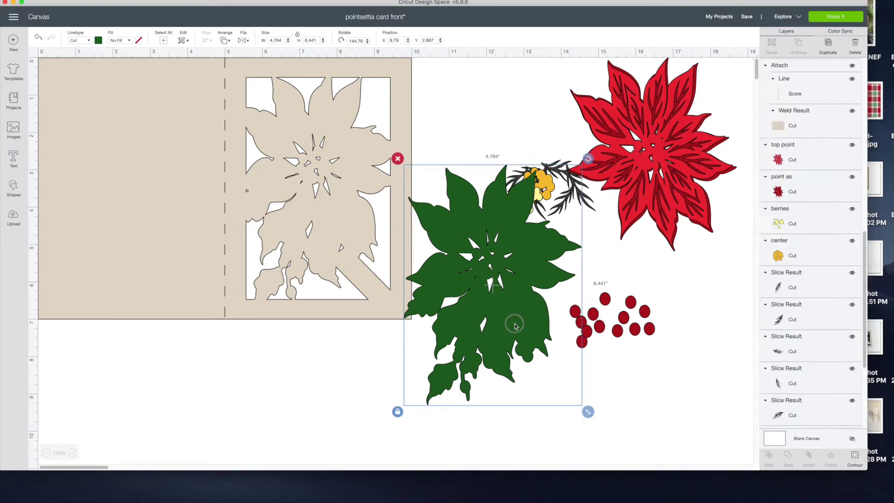
{"action": "left_click_drag", "start_coordinate": [515, 323], "coordinate": [481, 286]}
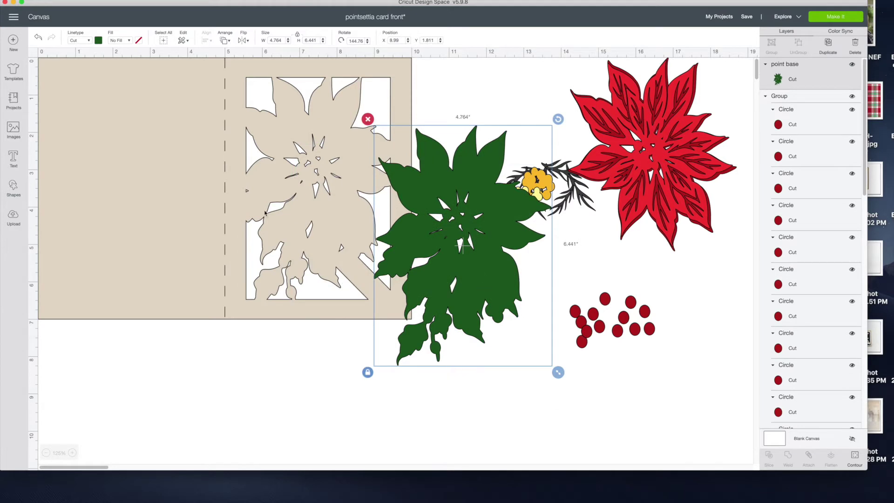
{"action": "left_click_drag", "start_coordinate": [488, 263], "coordinate": [341, 212]}
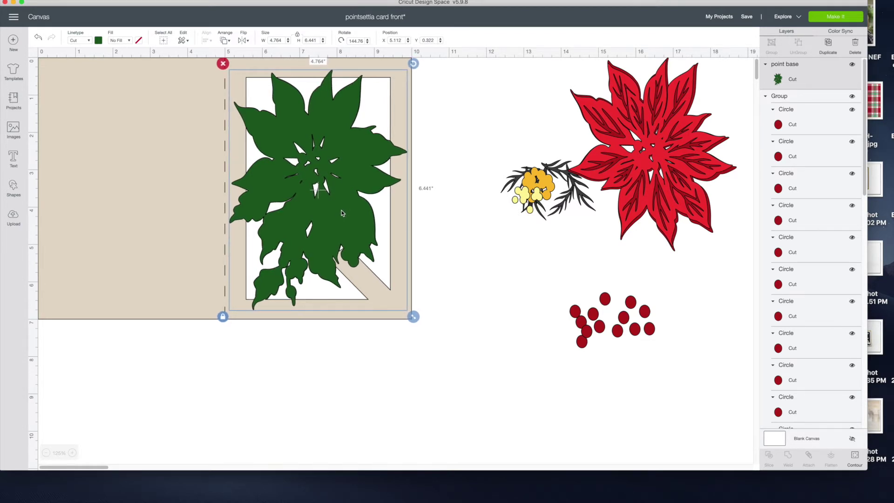
Move the bright red petals aside, and bring the dark red petal layer to the front over the leaves at about X 5.19, Y 0.36
{"action": "left_click", "coordinate": [702, 220]}
{"action": "left_click_drag", "start_coordinate": [703, 221], "coordinate": [577, 278]}
{"action": "left_click", "coordinate": [693, 202]}
{"action": "right_click", "coordinate": [693, 202]}
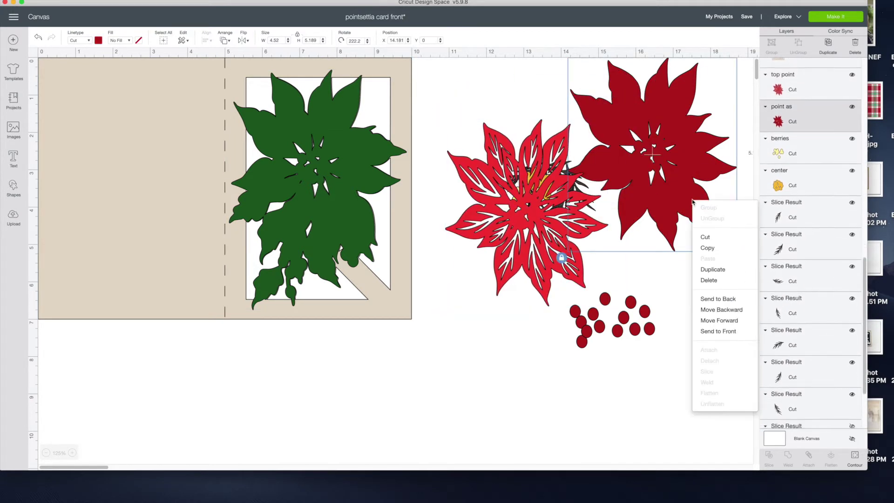
{"action": "left_click", "coordinate": [708, 331]}
{"action": "left_click_drag", "start_coordinate": [684, 161], "coordinate": [349, 173]}
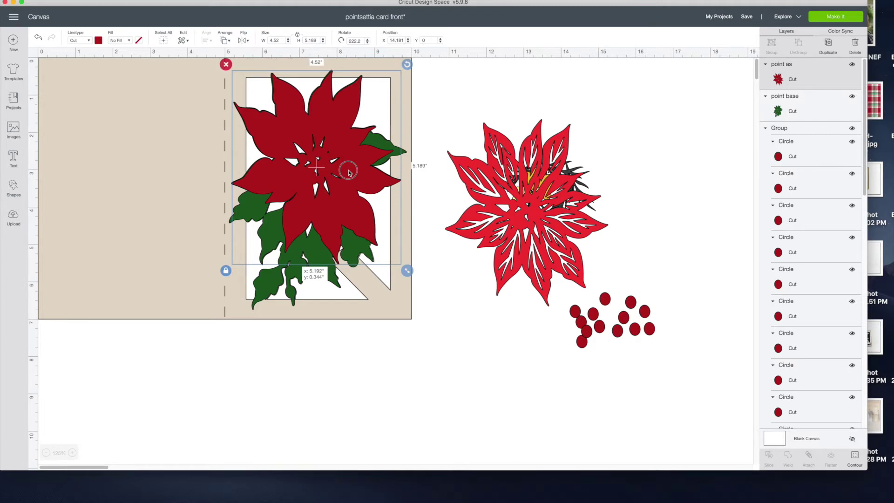
{"action": "left_click_drag", "start_coordinate": [349, 173], "coordinate": [349, 173]}
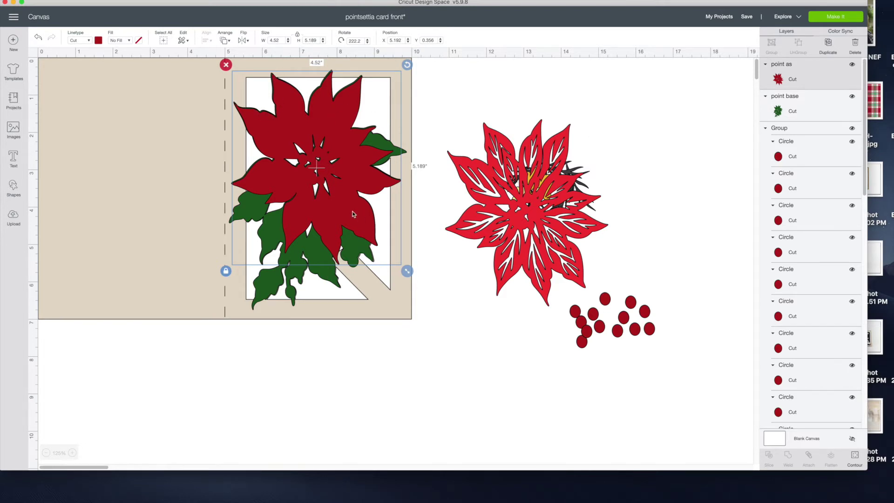
Bring the bright red petal layer to the front and place it over the dark red petals at about X 5.25, Y 0.43
{"action": "right_click", "coordinate": [514, 222]}
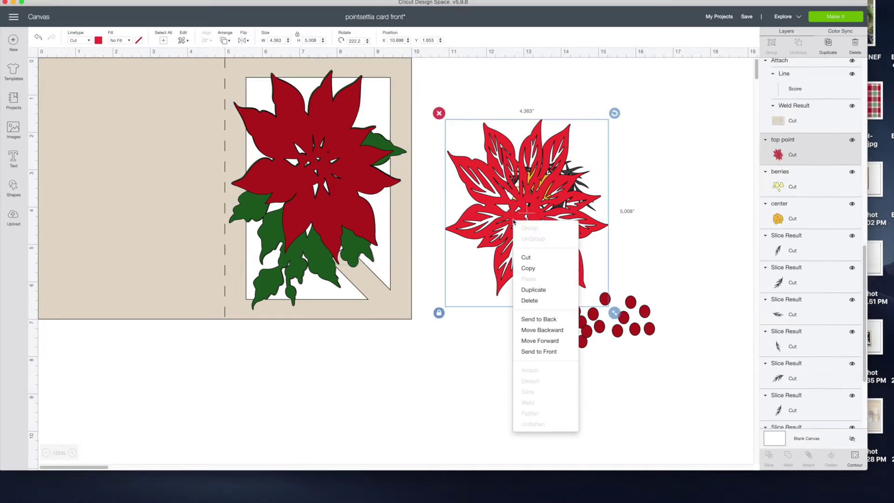
{"action": "left_click", "coordinate": [530, 351]}
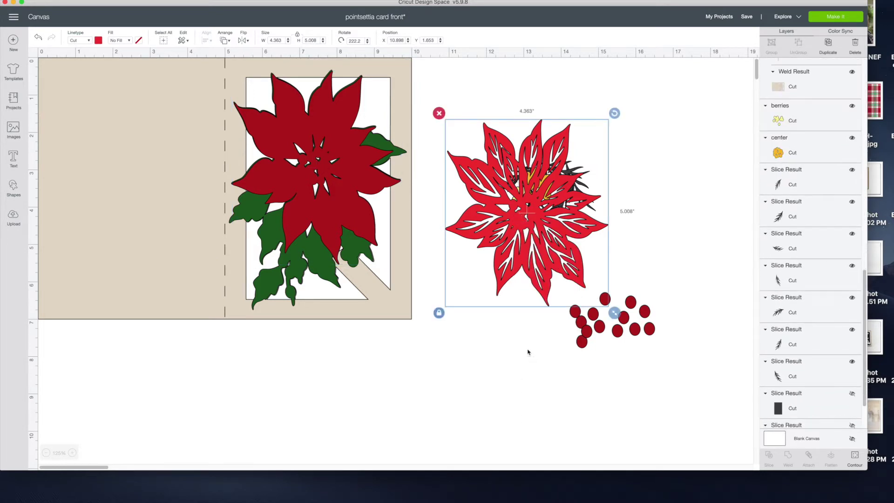
{"action": "left_click_drag", "start_coordinate": [491, 217], "coordinate": [311, 172]}
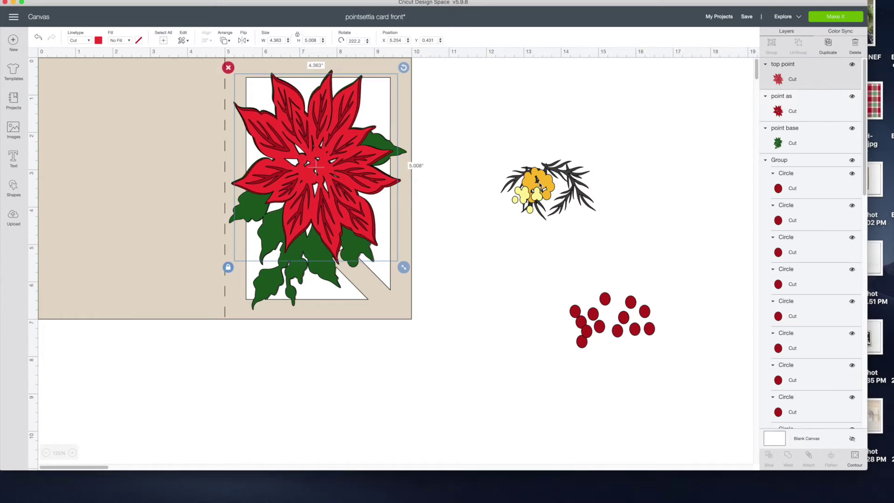
Send the orange flower center to the front, and set it and the yellow berries side by side above the dark sprigs
{"action": "left_click", "coordinate": [542, 186]}
{"action": "left_click_drag", "start_coordinate": [542, 185], "coordinate": [466, 161]}
{"action": "right_click", "coordinate": [466, 162]}
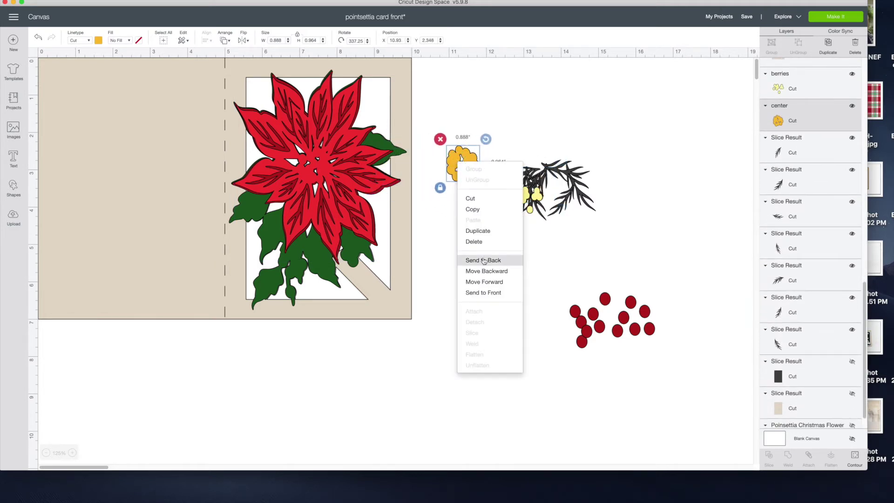
{"action": "left_click", "coordinate": [483, 292]}
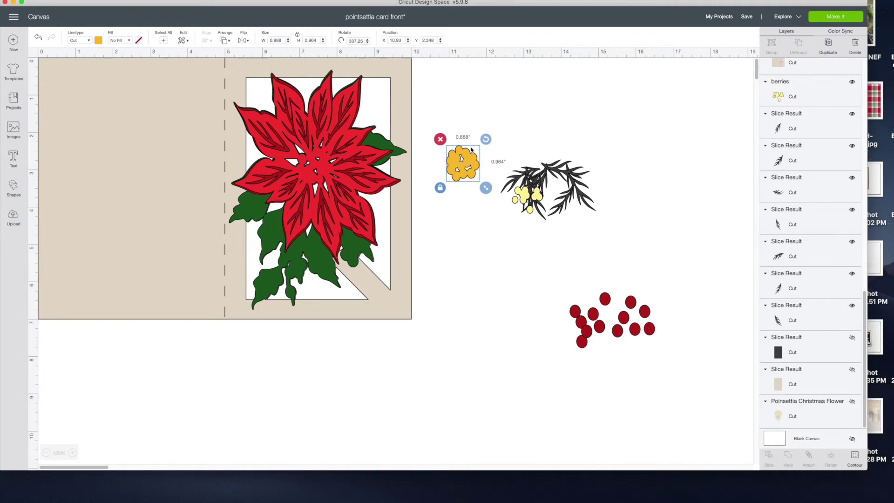
{"action": "left_click_drag", "start_coordinate": [452, 162], "coordinate": [518, 128]}
{"action": "left_click_drag", "start_coordinate": [525, 195], "coordinate": [466, 124]}
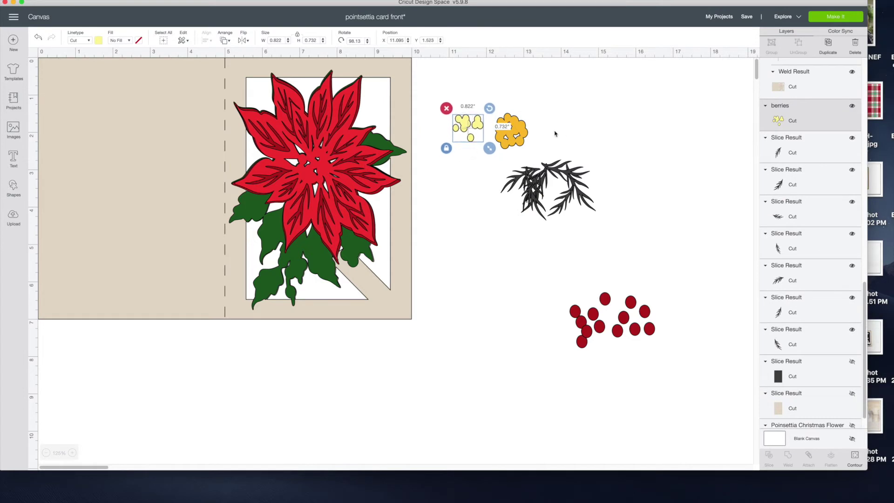
{"action": "left_click", "coordinate": [599, 133]}
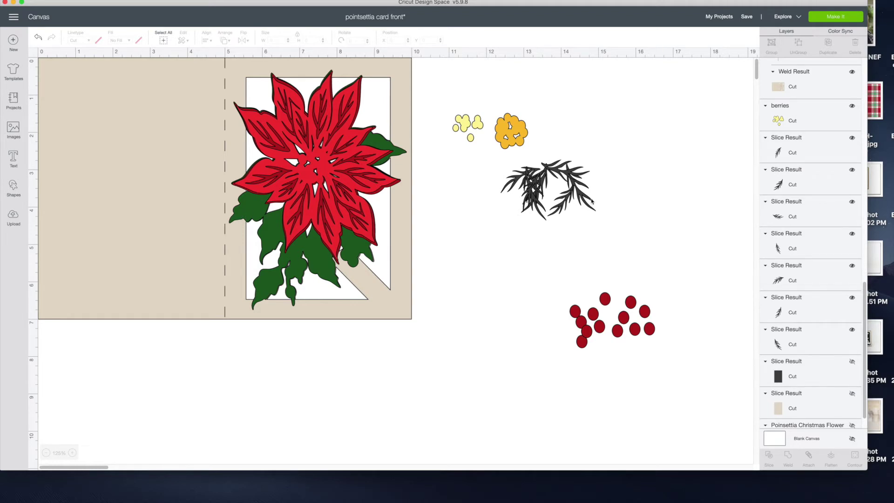
Pull one dark sprig out of the cluster and place it apart, at about X 11.12, Y 4.14
{"action": "left_click_drag", "start_coordinate": [570, 195], "coordinate": [493, 215]}
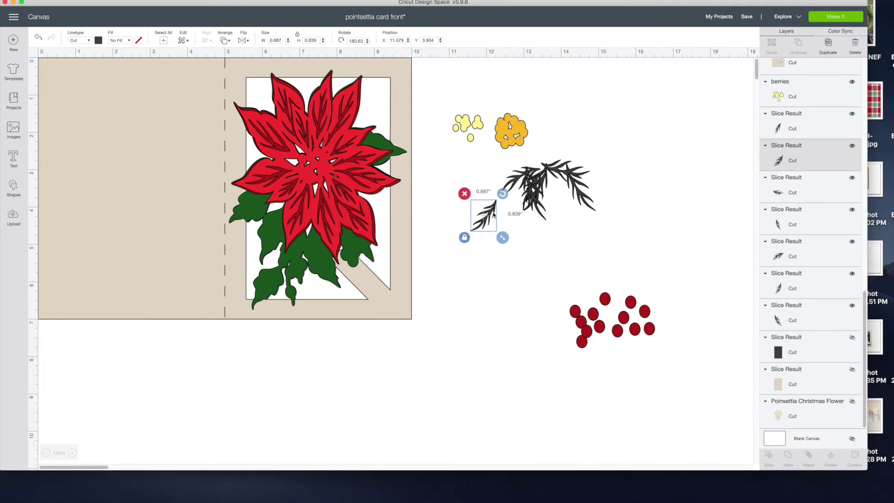
{"action": "left_click_drag", "start_coordinate": [486, 222], "coordinate": [470, 239]}
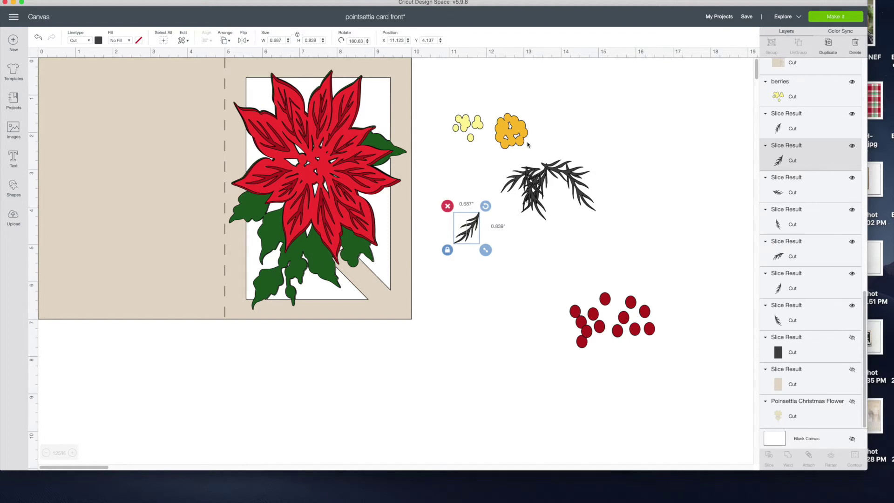
Move the orange flower center onto the card's blank back panel at about X 2.57, Y 4.66
{"action": "left_click", "coordinate": [500, 141]}
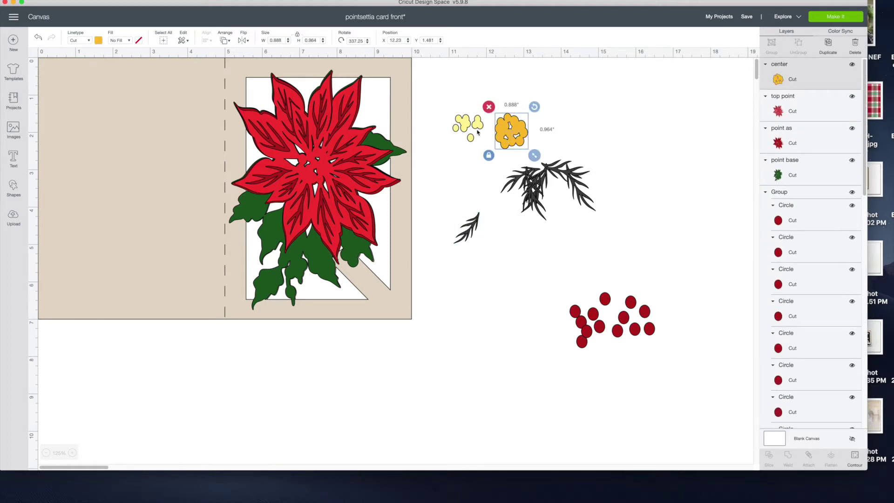
{"action": "left_click", "coordinate": [72, 453]}
{"action": "left_click_drag", "start_coordinate": [604, 149], "coordinate": [170, 294]}
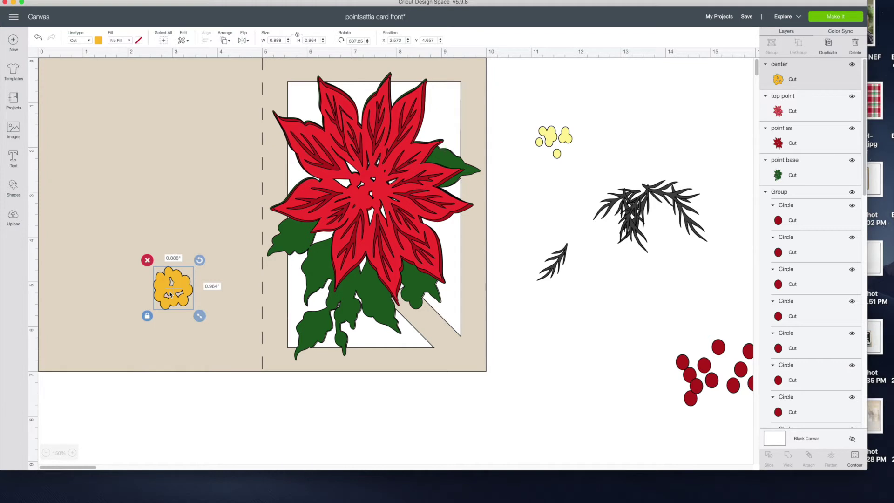
Add a text object reading "o" below the orange flower center
{"action": "left_click", "coordinate": [13, 159]}
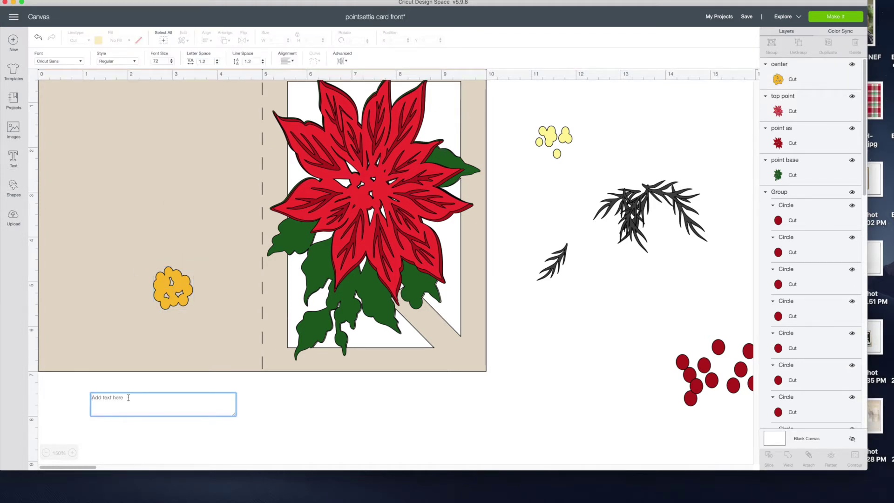
{"action": "type", "text": "o"}
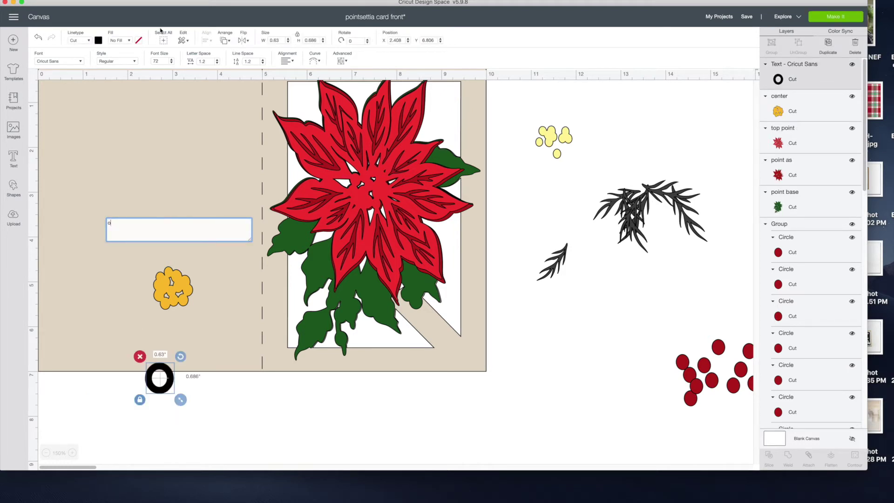
Browse the available fonts for the letter o and filter them to My Fonts
{"action": "left_click", "coordinate": [80, 62]}
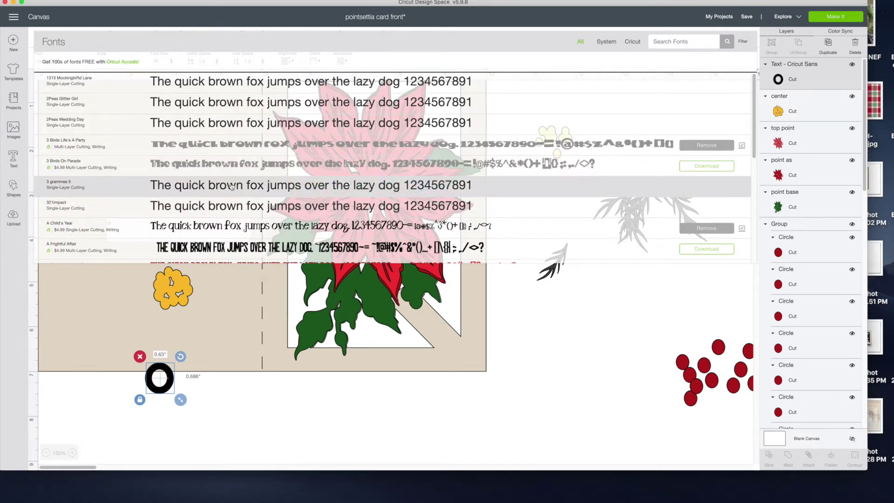
{"action": "scroll", "coordinate": [231, 186], "scroll_direction": "down", "scroll_amount": 4}
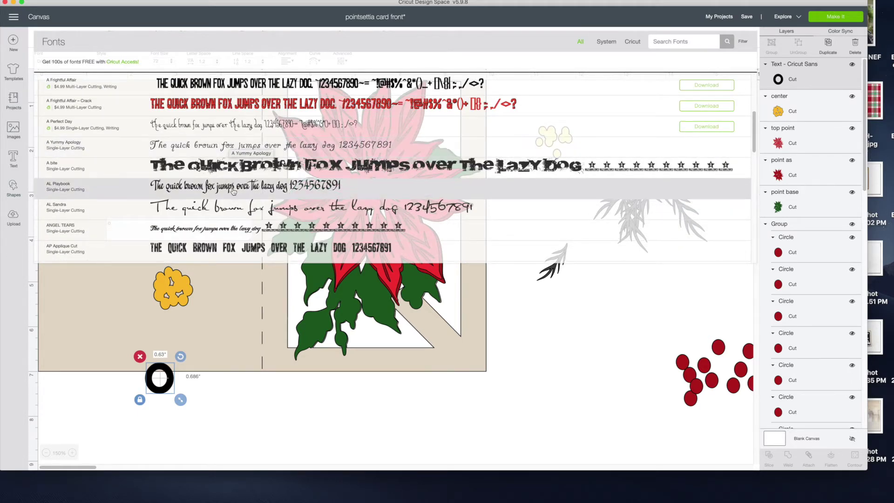
{"action": "scroll", "coordinate": [232, 177], "scroll_direction": "down", "scroll_amount": 5}
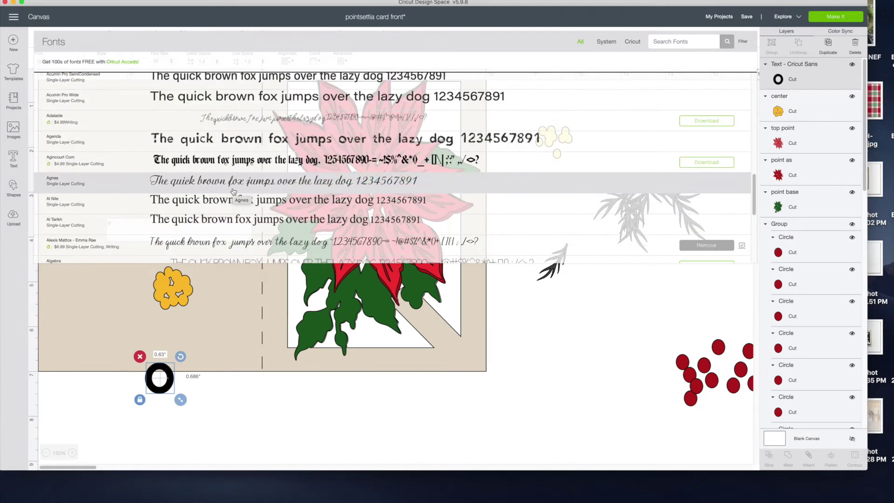
{"action": "scroll", "coordinate": [233, 190], "scroll_direction": "down", "scroll_amount": 3}
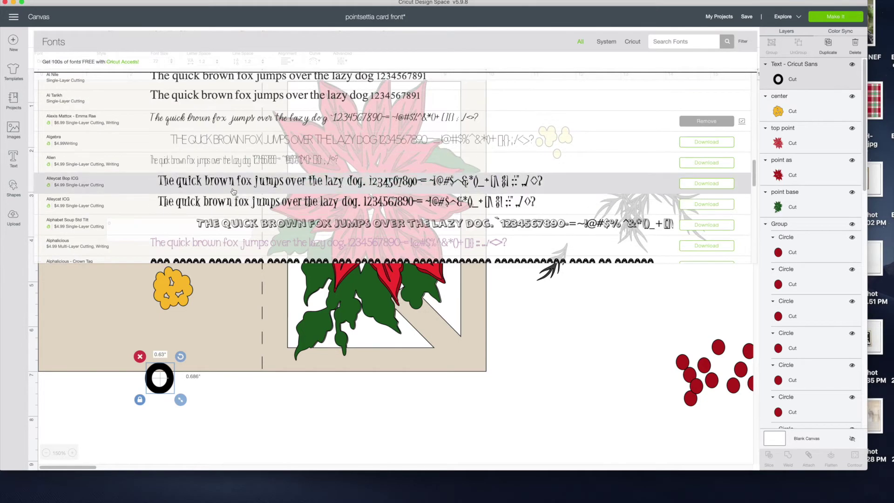
{"action": "left_click", "coordinate": [741, 42]}
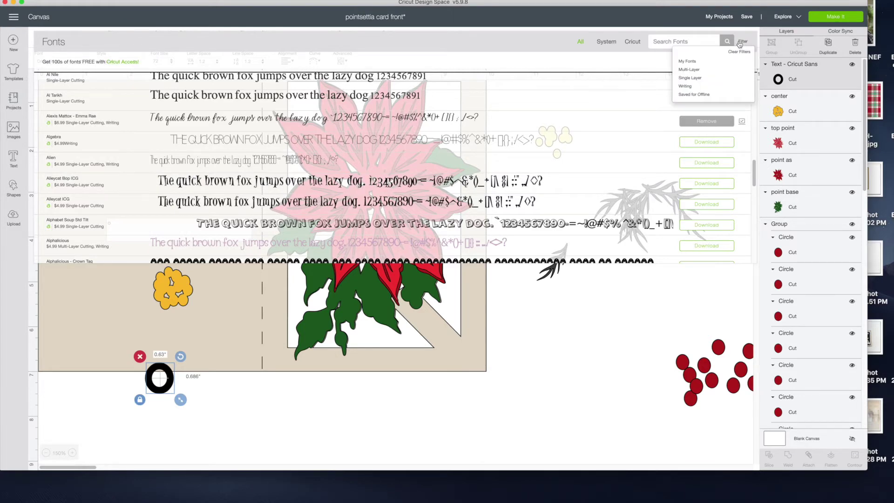
{"action": "left_click", "coordinate": [681, 63]}
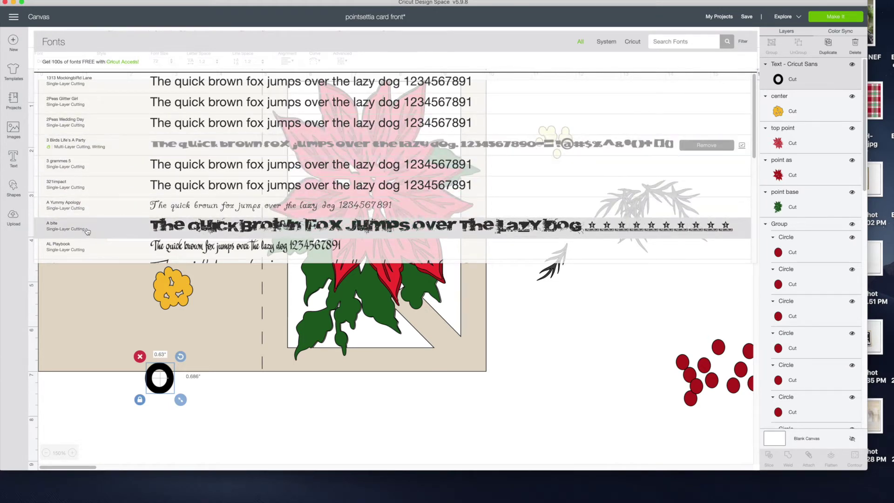
Examine the filtered fonts from the start of the alphabet through the L names for a suitable letter o
{"action": "scroll", "coordinate": [86, 231], "scroll_direction": "down", "scroll_amount": 3}
{"action": "scroll", "coordinate": [87, 231], "scroll_direction": "down", "scroll_amount": 5}
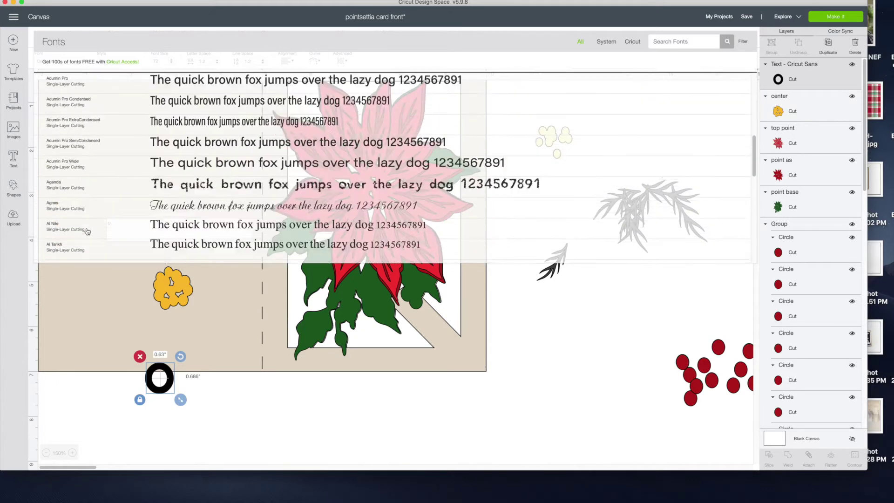
{"action": "scroll", "coordinate": [87, 231], "scroll_direction": "down", "scroll_amount": 5}
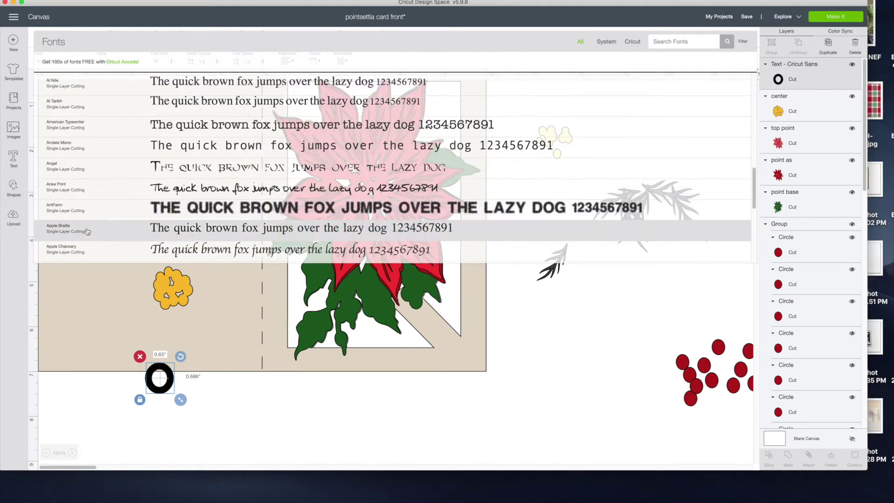
{"action": "scroll", "coordinate": [87, 232], "scroll_direction": "down", "scroll_amount": 5}
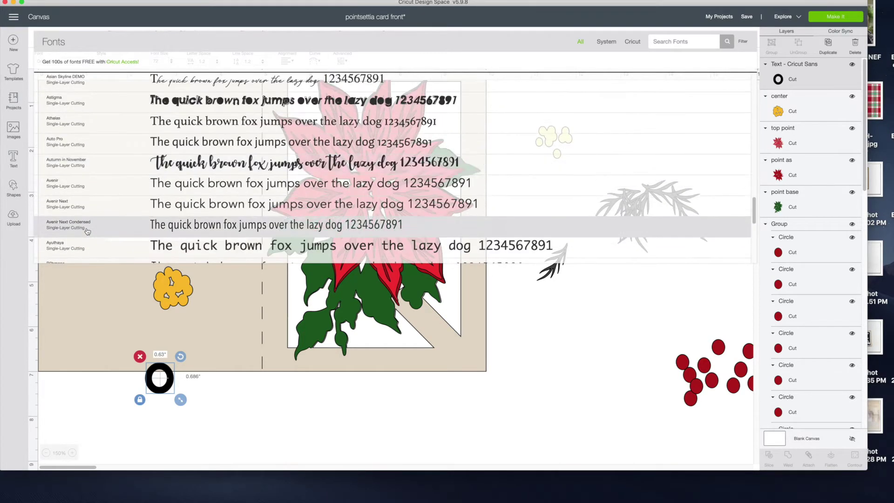
{"action": "scroll", "coordinate": [87, 231], "scroll_direction": "down", "scroll_amount": 3}
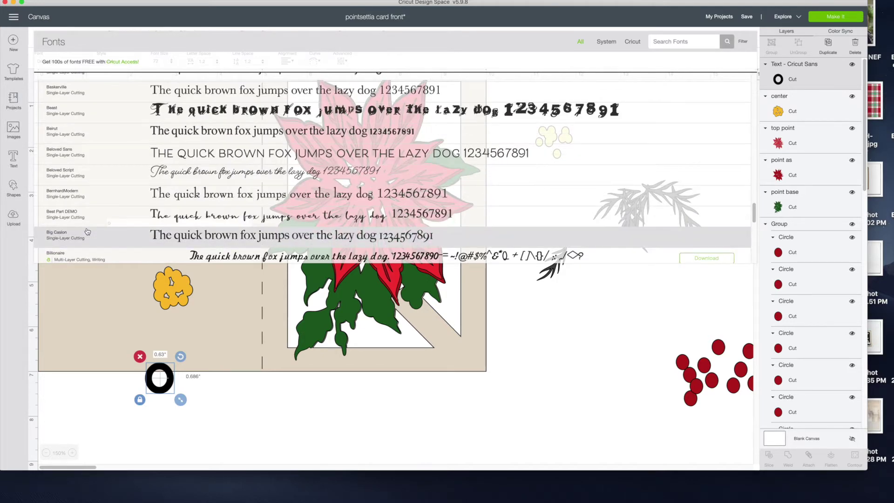
{"action": "scroll", "coordinate": [87, 232], "scroll_direction": "down", "scroll_amount": 1}
{"action": "scroll", "coordinate": [82, 161], "scroll_direction": "down", "scroll_amount": 6}
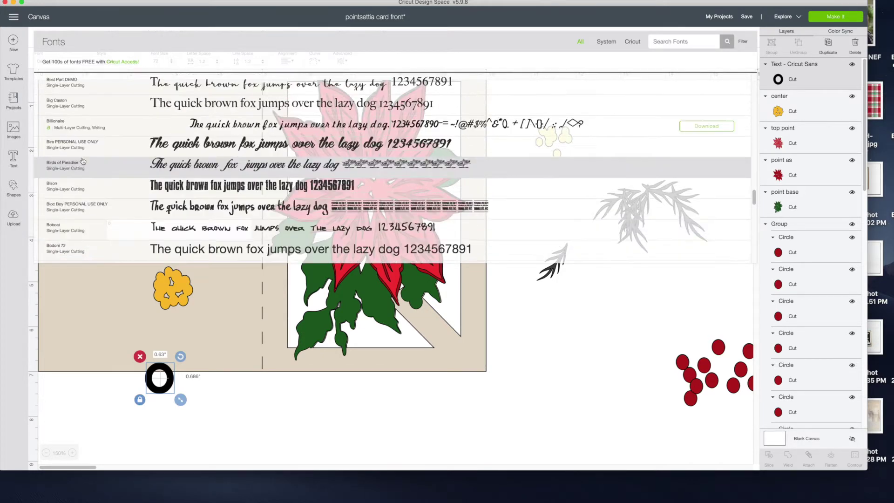
{"action": "scroll", "coordinate": [84, 183], "scroll_direction": "down", "scroll_amount": 10}
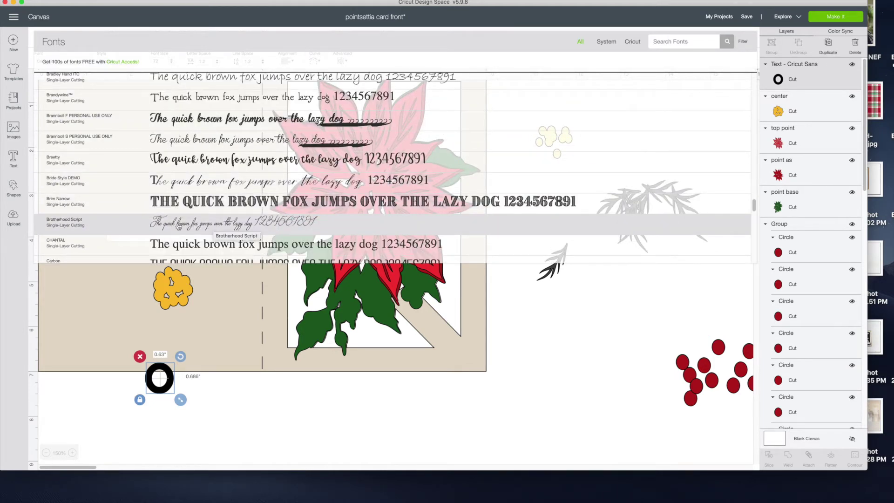
{"action": "scroll", "coordinate": [139, 226], "scroll_direction": "down", "scroll_amount": 15}
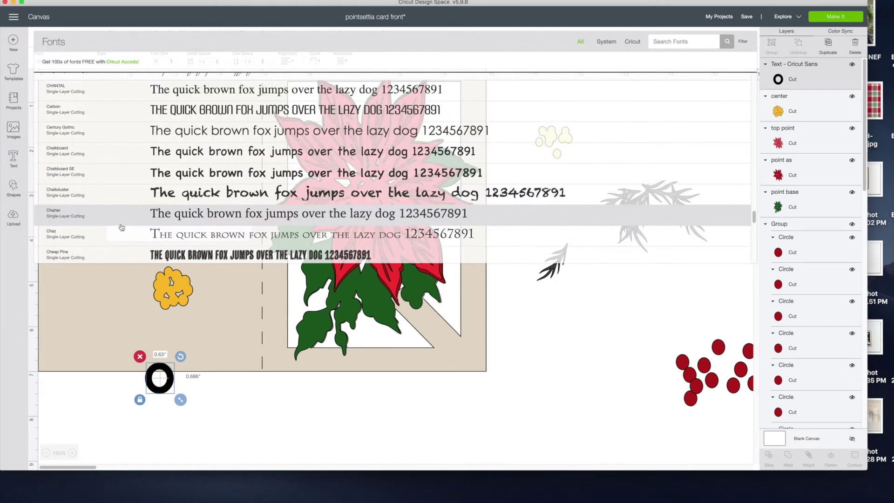
{"action": "scroll", "coordinate": [121, 227], "scroll_direction": "down", "scroll_amount": 15}
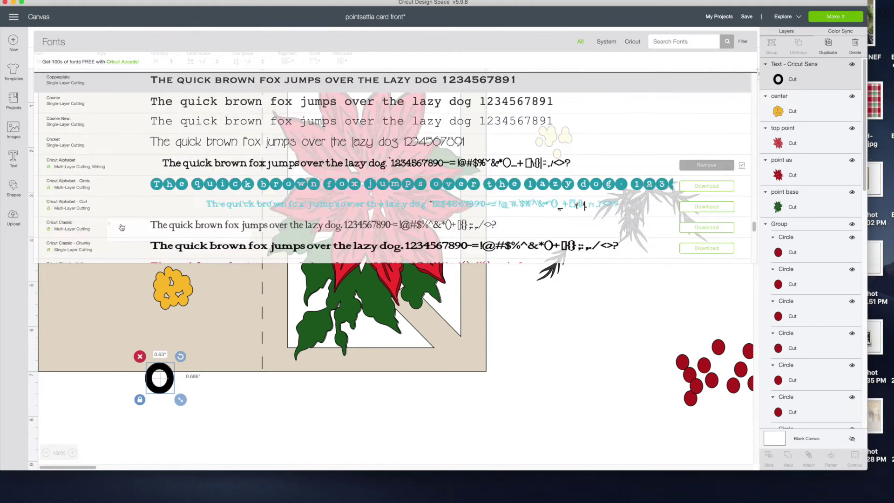
{"action": "scroll", "coordinate": [122, 226], "scroll_direction": "down", "scroll_amount": 1}
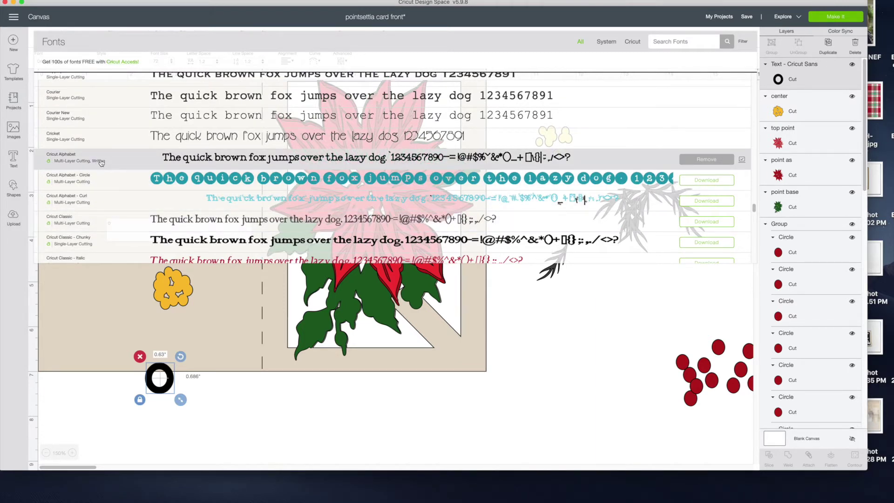
{"action": "scroll", "coordinate": [109, 176], "scroll_direction": "down", "scroll_amount": 10}
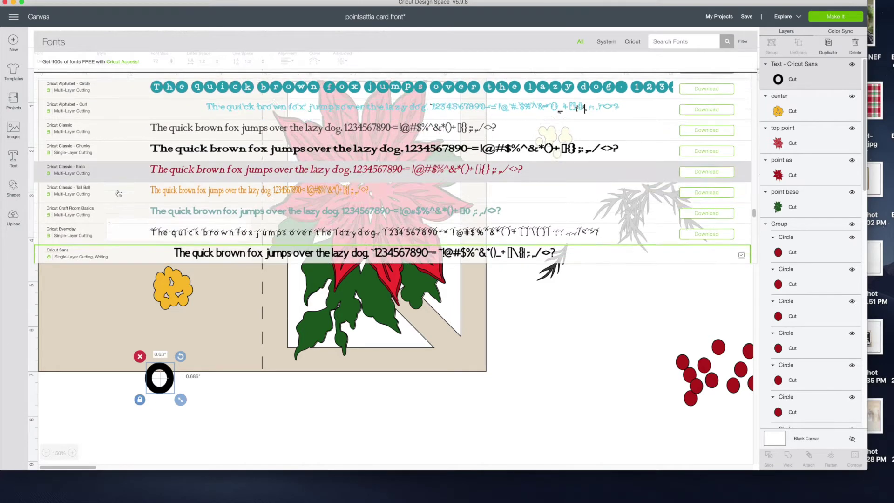
{"action": "scroll", "coordinate": [118, 193], "scroll_direction": "down", "scroll_amount": 7}
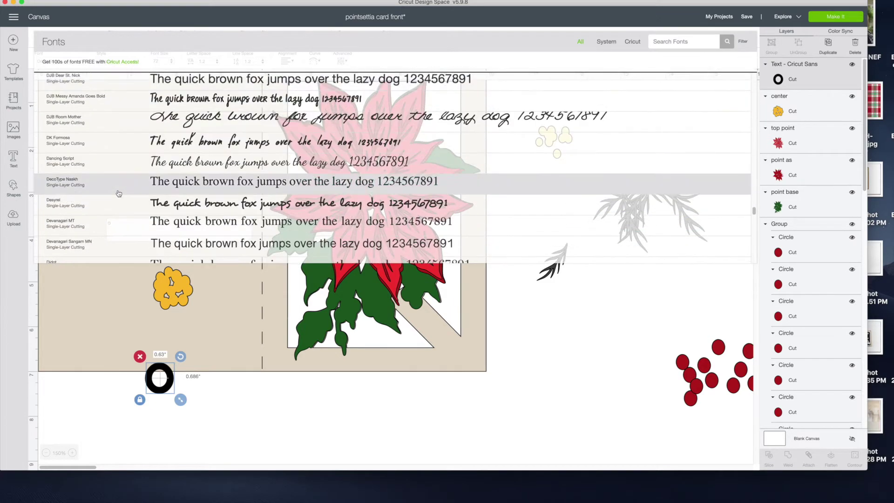
{"action": "scroll", "coordinate": [118, 193], "scroll_direction": "down", "scroll_amount": 10}
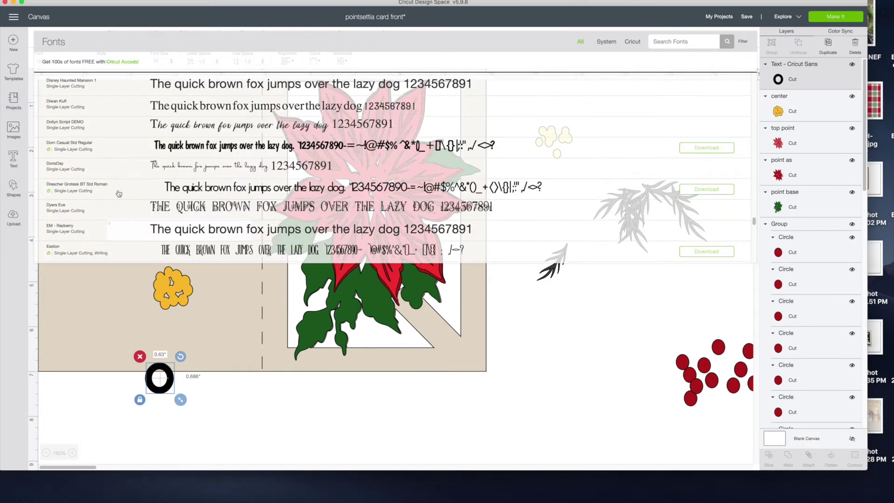
{"action": "scroll", "coordinate": [119, 193], "scroll_direction": "down", "scroll_amount": 7}
{"action": "scroll", "coordinate": [118, 194], "scroll_direction": "down", "scroll_amount": 15}
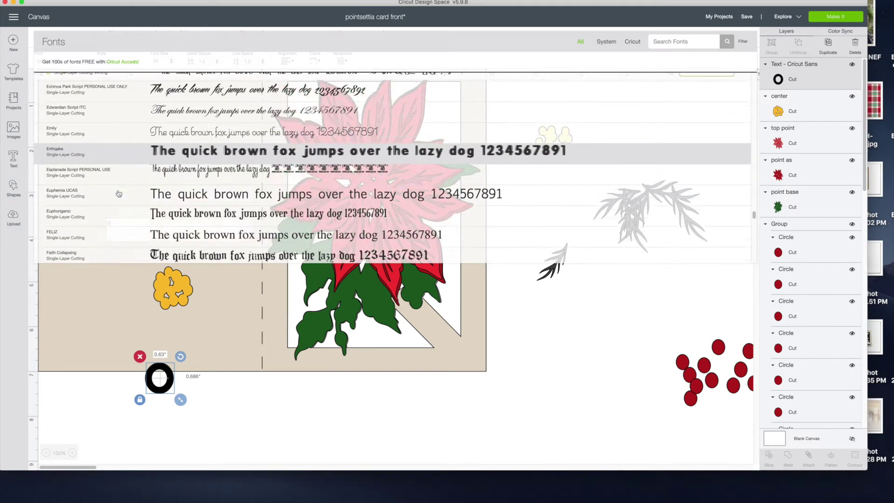
{"action": "scroll", "coordinate": [119, 193], "scroll_direction": "down", "scroll_amount": 15}
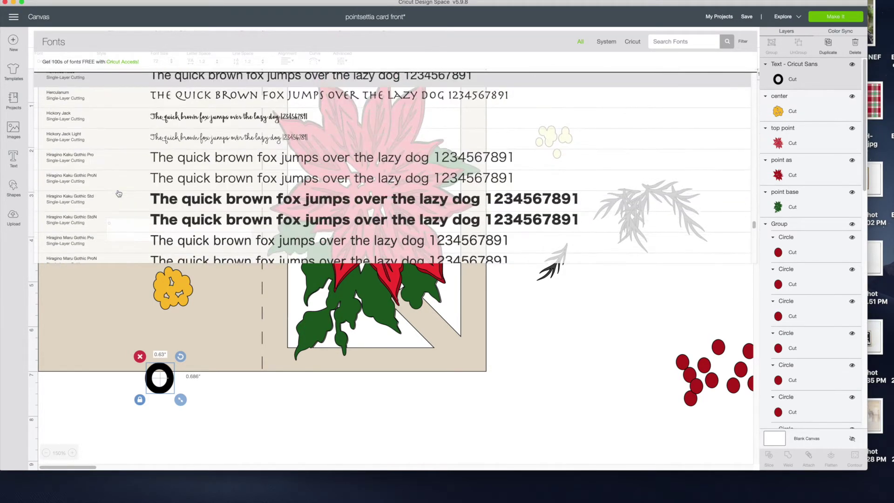
{"action": "scroll", "coordinate": [119, 194], "scroll_direction": "down", "scroll_amount": 7}
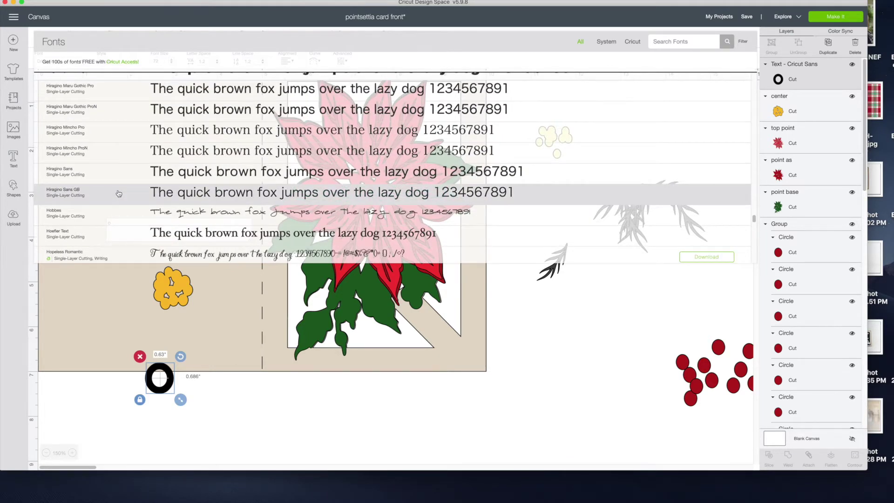
{"action": "scroll", "coordinate": [144, 226], "scroll_direction": "down", "scroll_amount": 6}
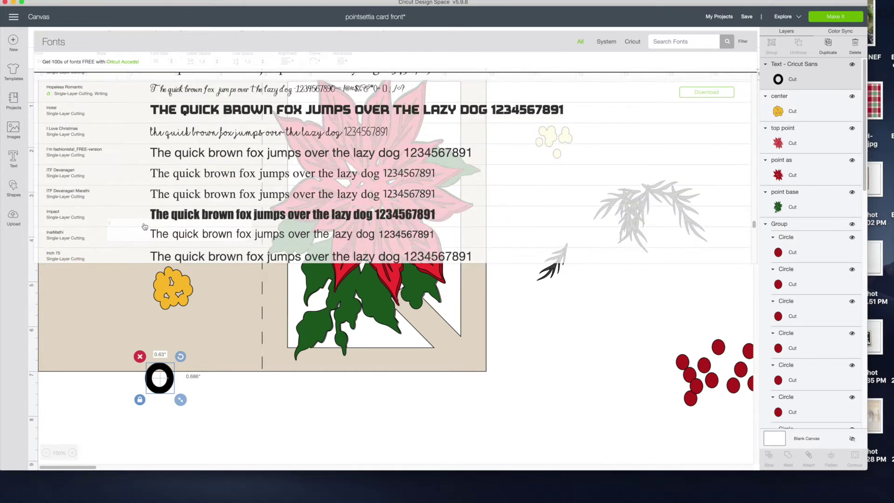
{"action": "scroll", "coordinate": [144, 227], "scroll_direction": "down", "scroll_amount": 8}
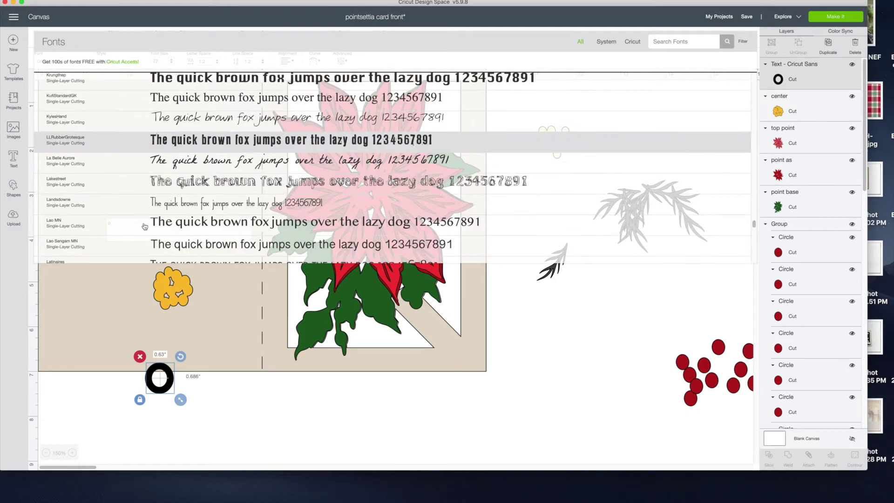
Recheck the fonts from the B names through the Cricut families and keep Cricut Sans for the letter o
{"action": "scroll", "coordinate": [144, 227], "scroll_direction": "up", "scroll_amount": 20}
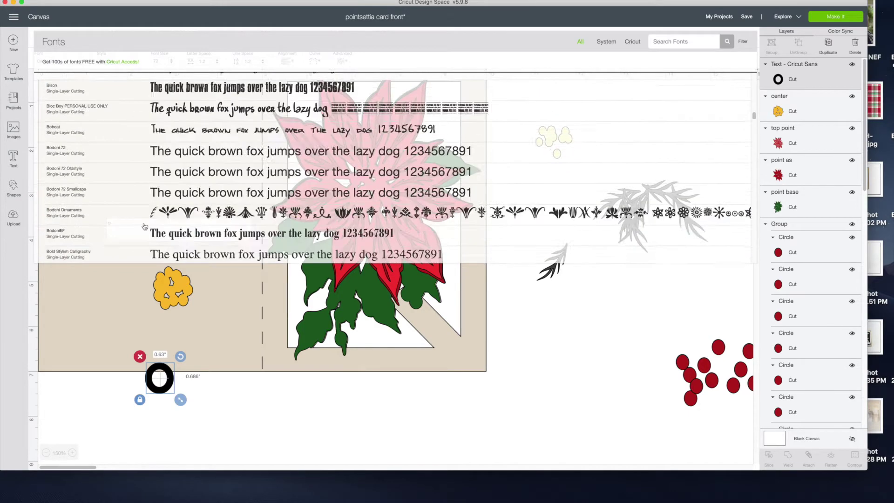
{"action": "scroll", "coordinate": [144, 227], "scroll_direction": "down", "scroll_amount": 5}
{"action": "scroll", "coordinate": [144, 226], "scroll_direction": "down", "scroll_amount": 5}
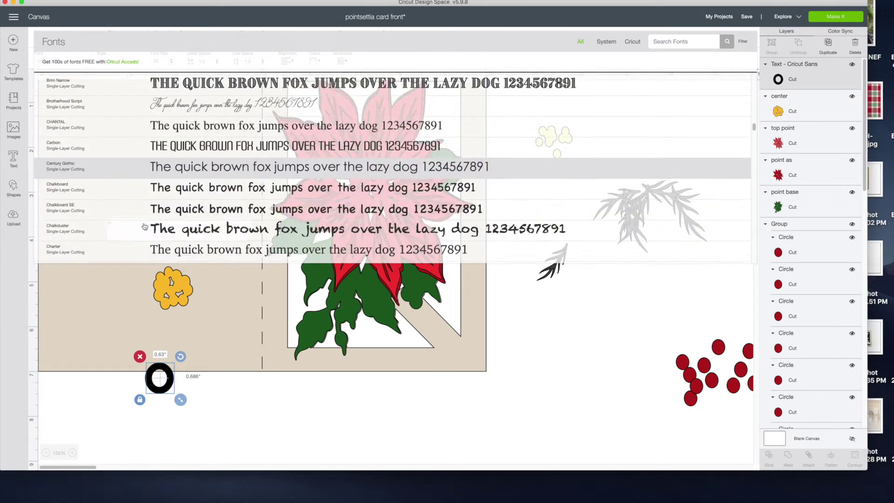
{"action": "scroll", "coordinate": [144, 226], "scroll_direction": "down", "scroll_amount": 5}
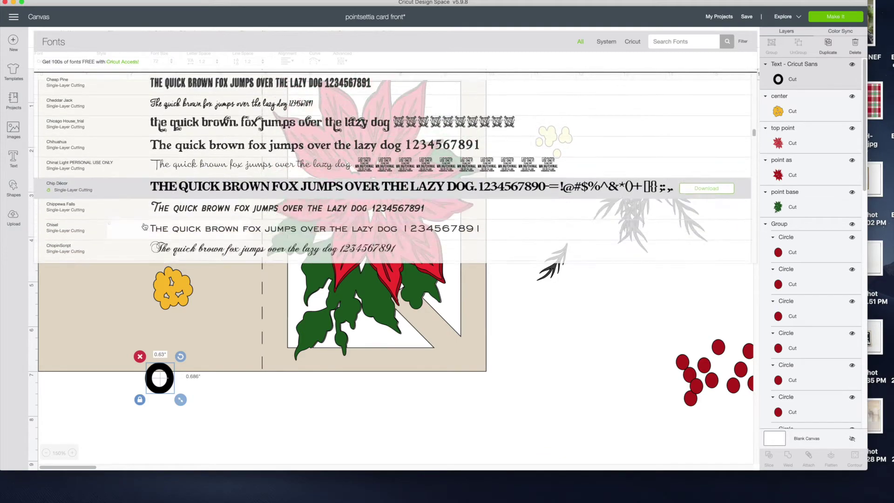
{"action": "scroll", "coordinate": [145, 227], "scroll_direction": "down", "scroll_amount": 3}
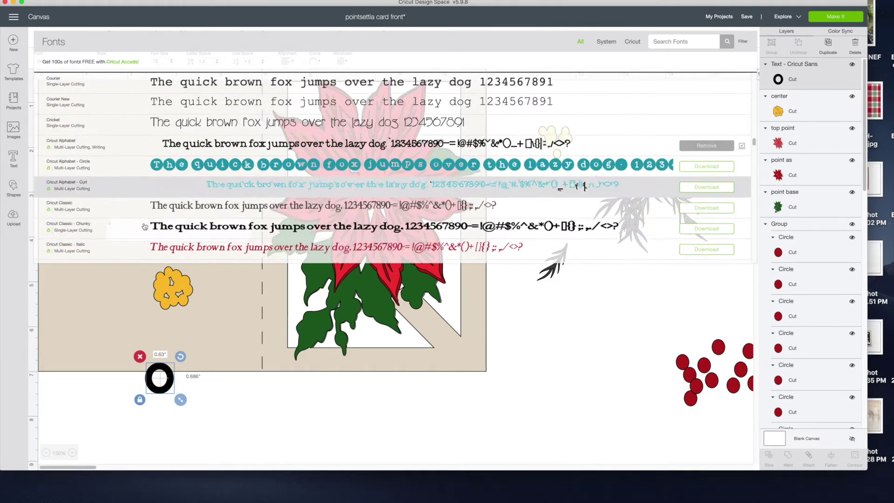
{"action": "scroll", "coordinate": [144, 227], "scroll_direction": "down", "scroll_amount": 4}
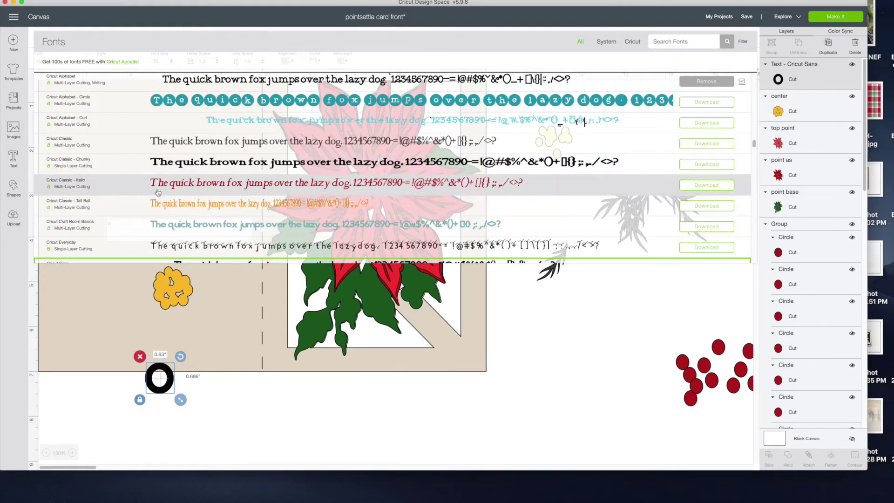
{"action": "scroll", "coordinate": [153, 205], "scroll_direction": "down", "scroll_amount": 3}
{"action": "left_click", "coordinate": [206, 199]}
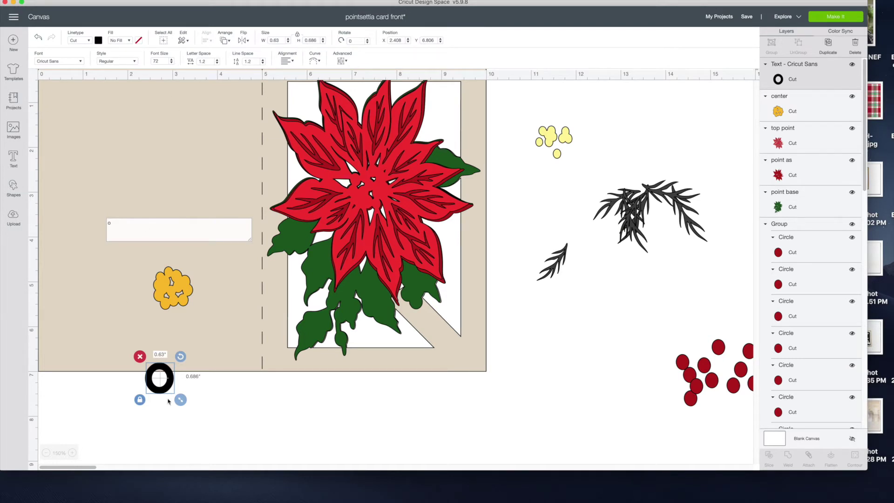
Move the letter o below the card base and change its style to Writing
{"action": "left_click_drag", "start_coordinate": [169, 389], "coordinate": [349, 426]}
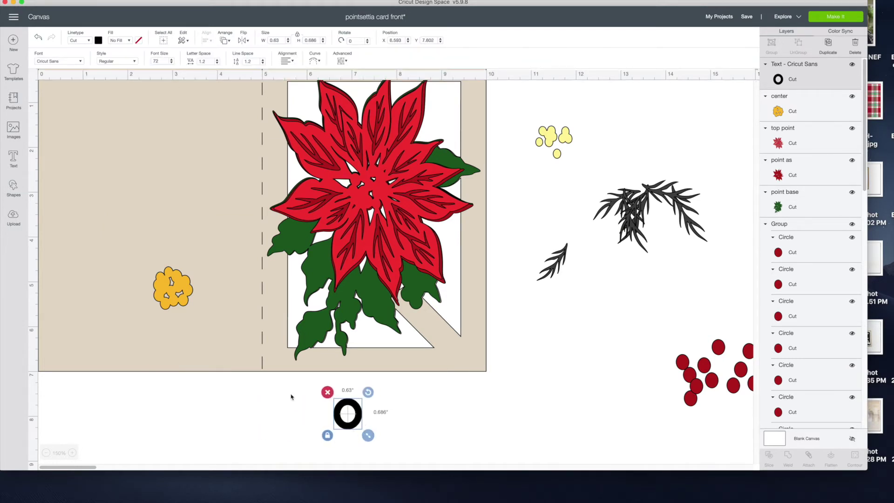
{"action": "left_click", "coordinate": [124, 64]}
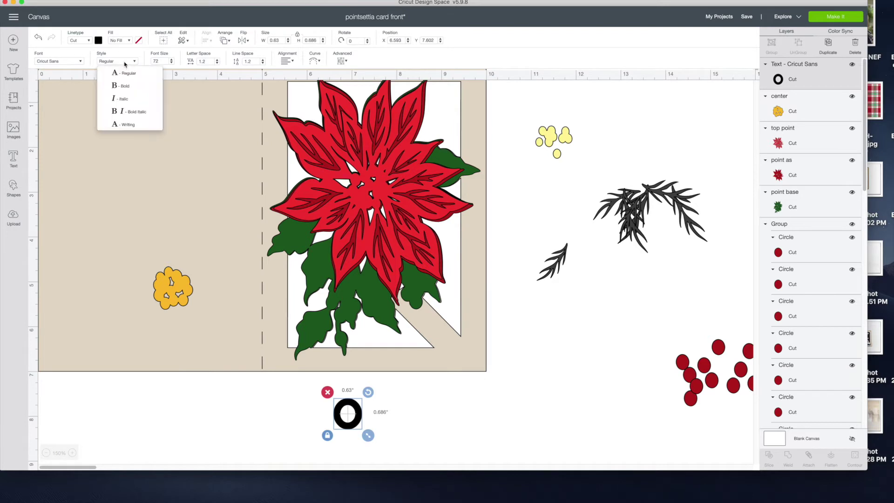
{"action": "left_click", "coordinate": [122, 125]}
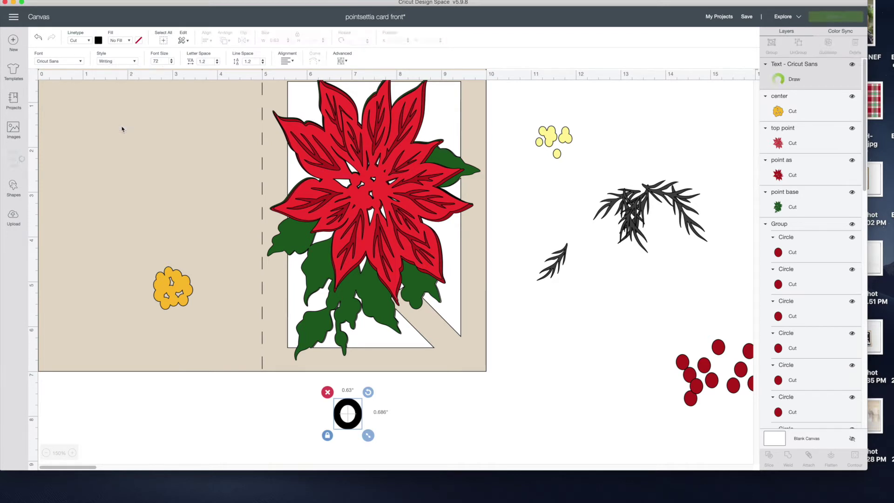
{"action": "left_click_drag", "start_coordinate": [352, 413], "coordinate": [294, 411]}
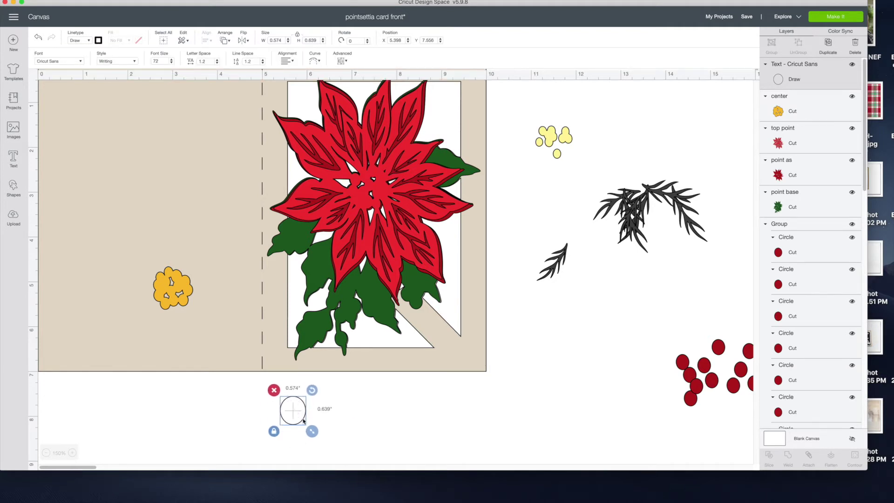
Shrink the letter o to about 0.141 by 0.157 in and place it on the flower center, moved below the card base
{"action": "left_click_drag", "start_coordinate": [312, 431], "coordinate": [158, 437]}
{"action": "mouse_move", "coordinate": [158, 284]}
{"action": "left_mouse_down"}
{"action": "mouse_move", "coordinate": [166, 365]}
{"action": "mouse_move", "coordinate": [153, 416]}
{"action": "mouse_move", "coordinate": [153, 407]}
{"action": "left_mouse_up"}
{"action": "left_click", "coordinate": [251, 426]}
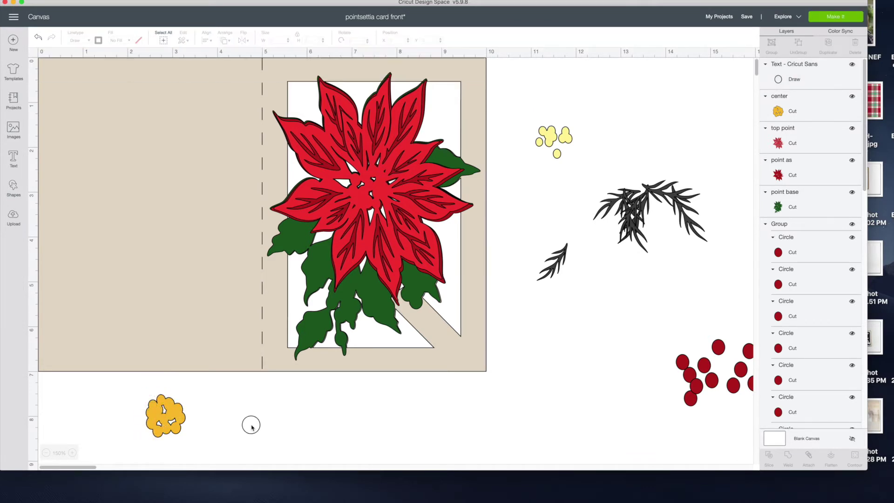
{"action": "left_click", "coordinate": [159, 406]}
{"action": "left_click_drag", "start_coordinate": [163, 420], "coordinate": [162, 414]}
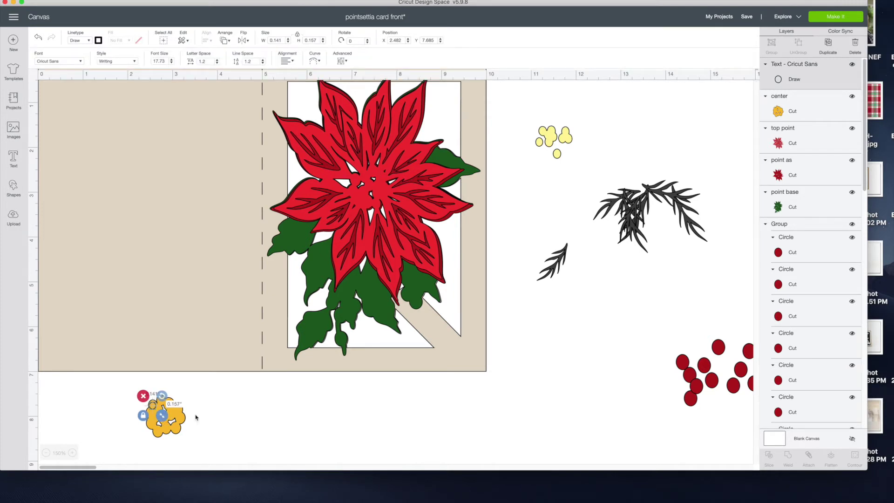
Fine-tune the small o's position so it sits inside the flower center's leftmost lobe
{"action": "left_click", "coordinate": [73, 453]}
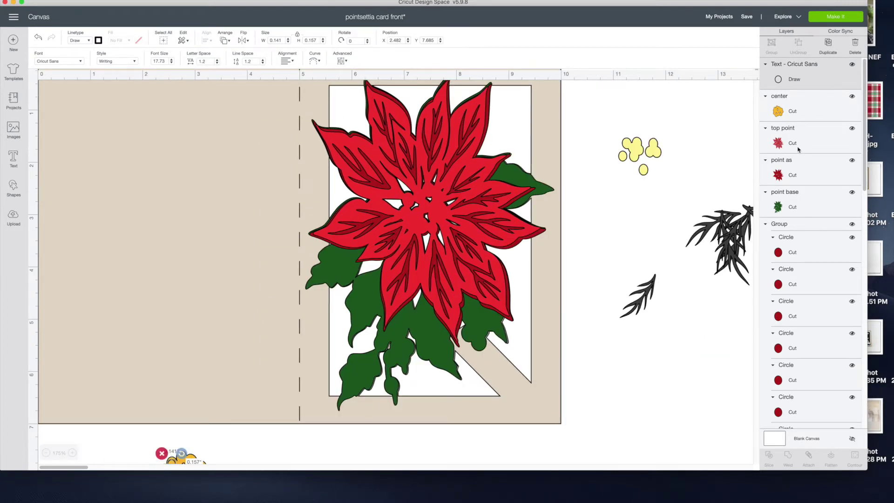
{"action": "left_click_drag", "start_coordinate": [864, 164], "coordinate": [863, 202]}
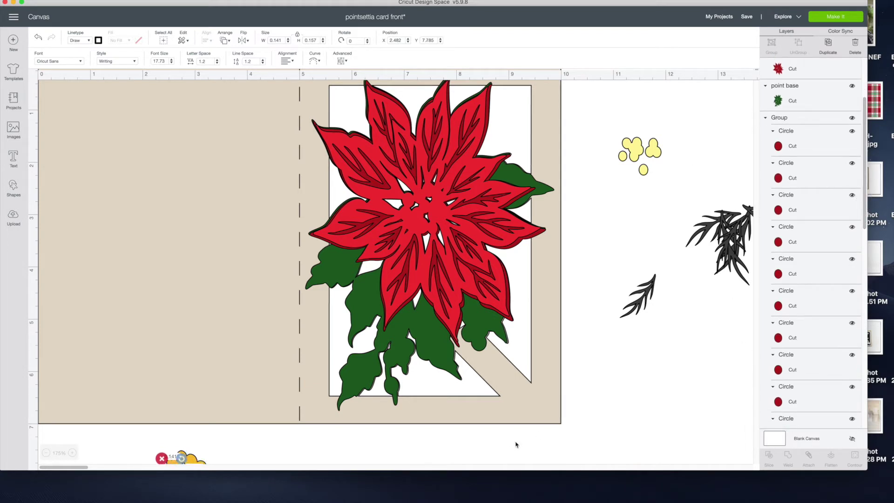
{"action": "left_click", "coordinate": [623, 370]}
{"action": "left_click_drag", "start_coordinate": [756, 66], "coordinate": [755, 73]}
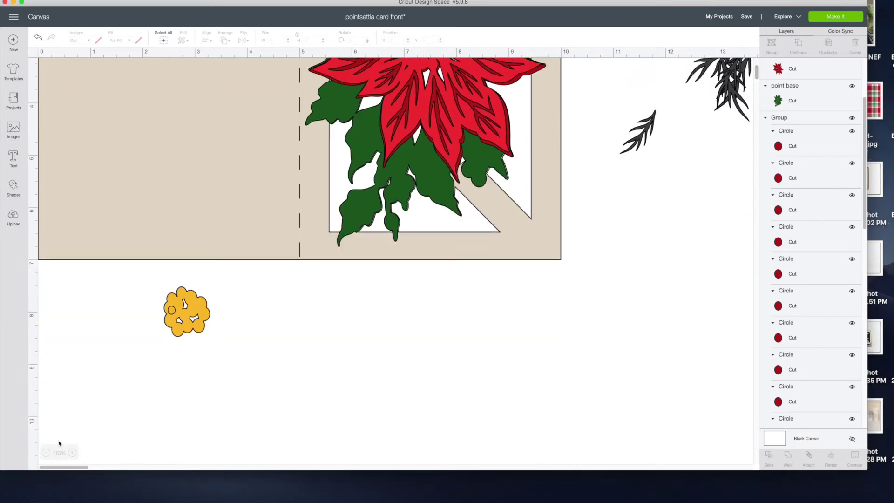
{"action": "left_click", "coordinate": [73, 452]}
{"action": "left_click", "coordinate": [72, 452]}
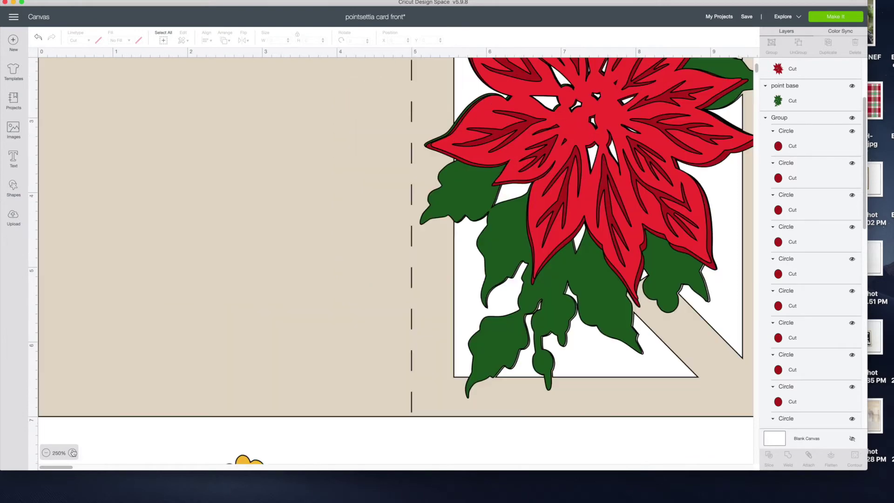
{"action": "left_click_drag", "start_coordinate": [756, 71], "coordinate": [755, 73]}
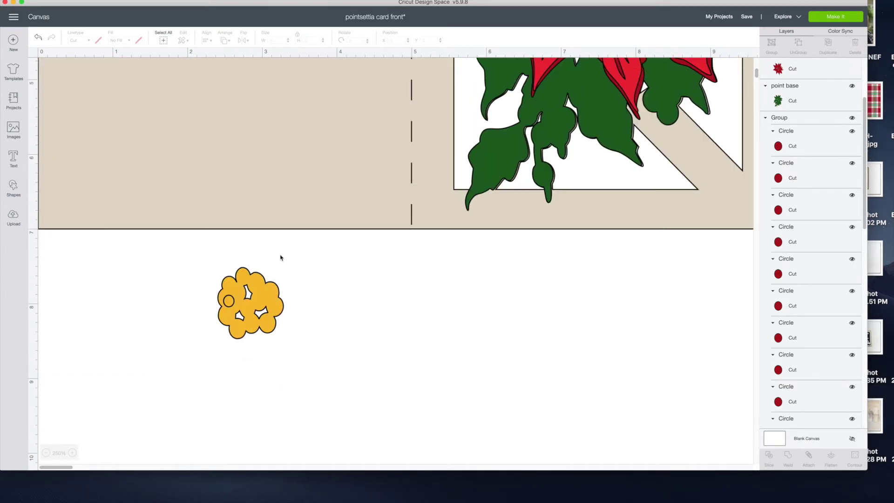
{"action": "key", "text": "t"}
{"action": "left_click", "coordinate": [227, 302]}
{"action": "left_click_drag", "start_coordinate": [227, 306], "coordinate": [225, 302]}
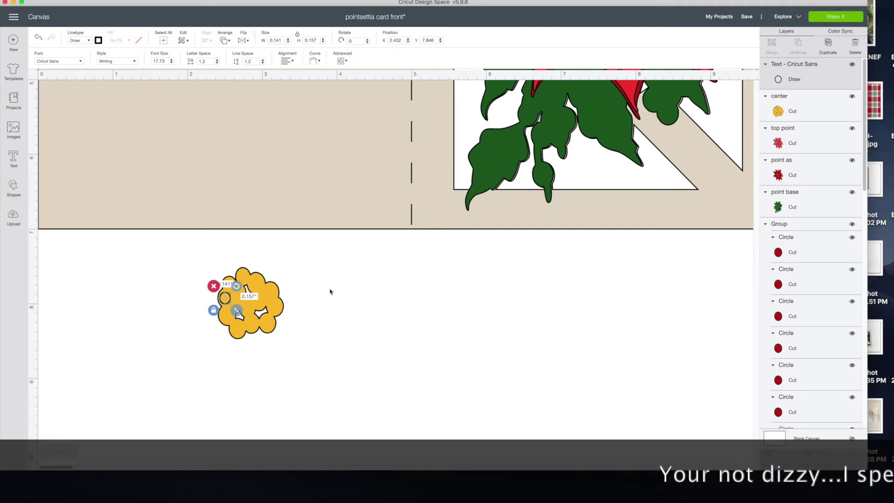
Duplicate the small o four times, place the copies along the lower lobes, and enlarge the last one to about 0.186 by 0.207 in
{"action": "key", "text": "super+d"}
{"action": "key", "text": "super+d"}
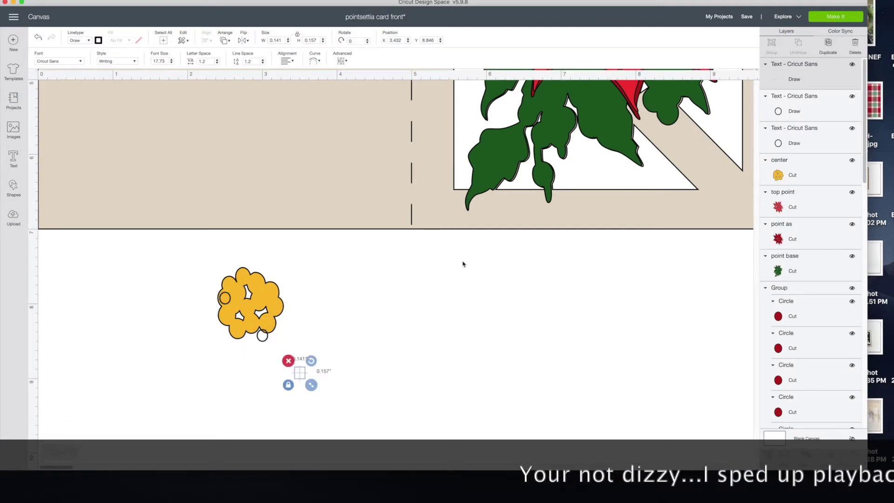
{"action": "left_click_drag", "start_coordinate": [302, 374], "coordinate": [235, 334]}
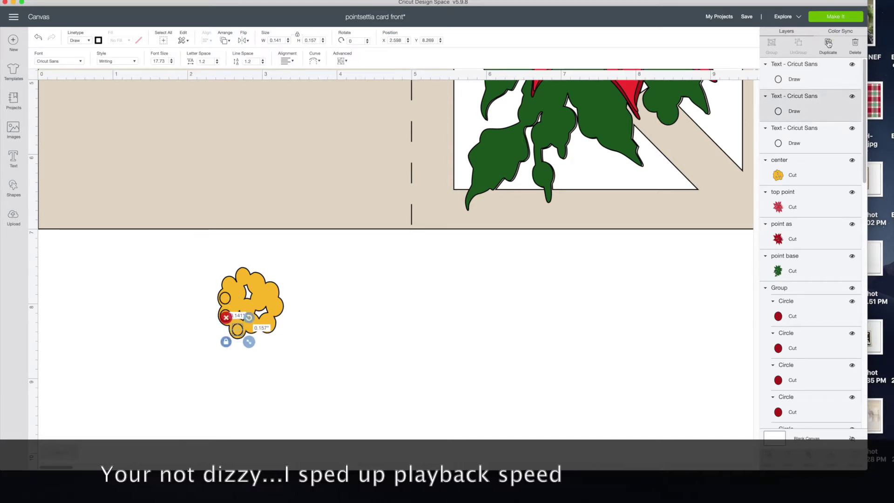
{"action": "key", "text": "super+d"}
{"action": "left_click_drag", "start_coordinate": [275, 367], "coordinate": [252, 324]}
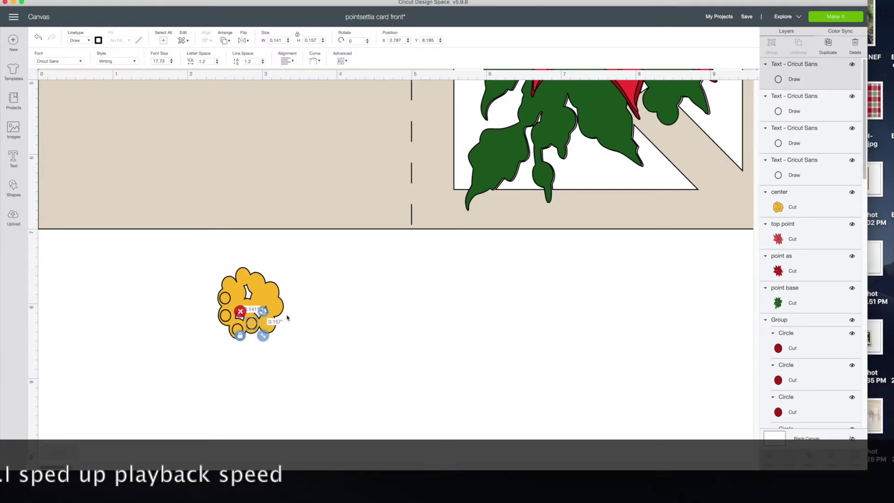
{"action": "key", "text": "super+d"}
{"action": "left_click_drag", "start_coordinate": [289, 361], "coordinate": [263, 327]}
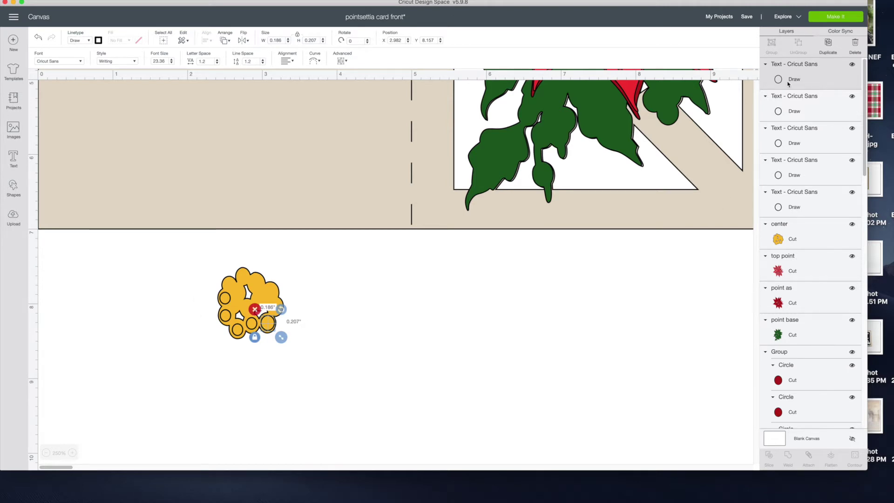
Add three more copies of the o, one on the flower center's rightmost lobe and two smaller ones across its middle
{"action": "left_click", "coordinate": [828, 43]}
{"action": "left_click_drag", "start_coordinate": [305, 359], "coordinate": [275, 306]}
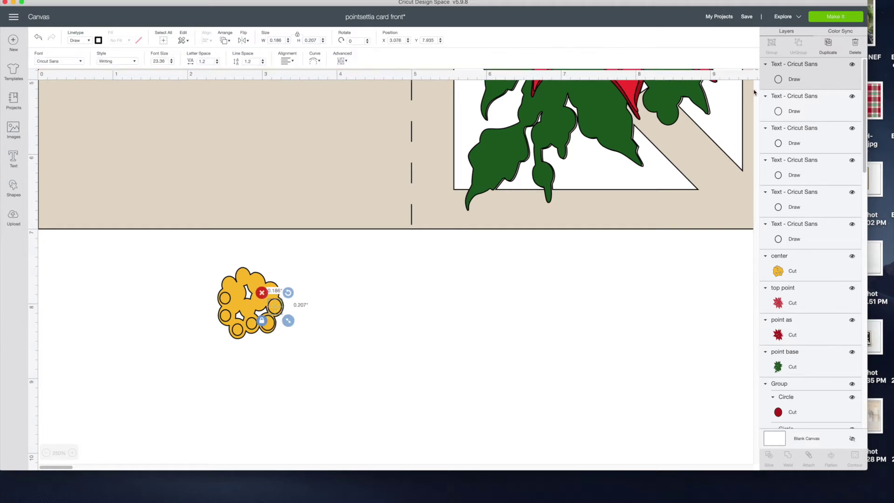
{"action": "left_click", "coordinate": [828, 44]}
{"action": "left_click_drag", "start_coordinate": [311, 344], "coordinate": [230, 310]}
{"action": "left_click", "coordinate": [828, 44]}
{"action": "left_click_drag", "start_coordinate": [274, 342], "coordinate": [253, 315]}
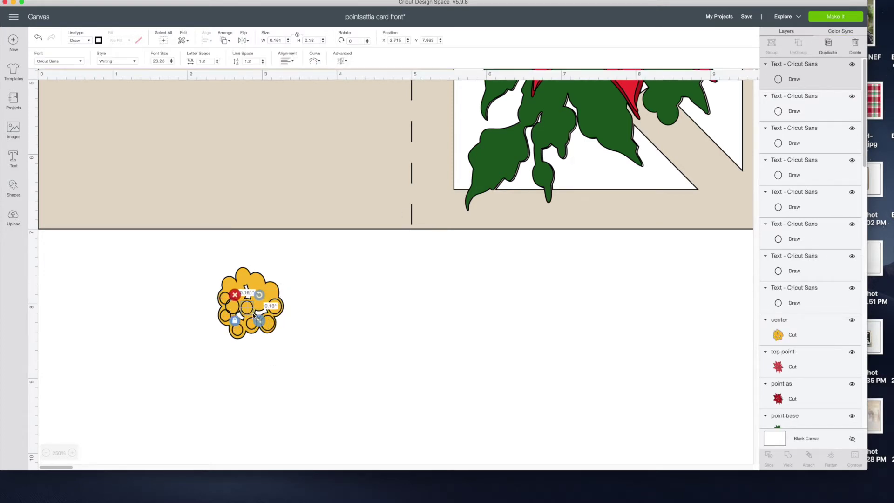
Fill the flower center's remaining inner and upper lobes with duplicated o circles sized to fit each lobe
{"action": "left_click", "coordinate": [827, 44]}
{"action": "left_click_drag", "start_coordinate": [284, 345], "coordinate": [258, 302]}
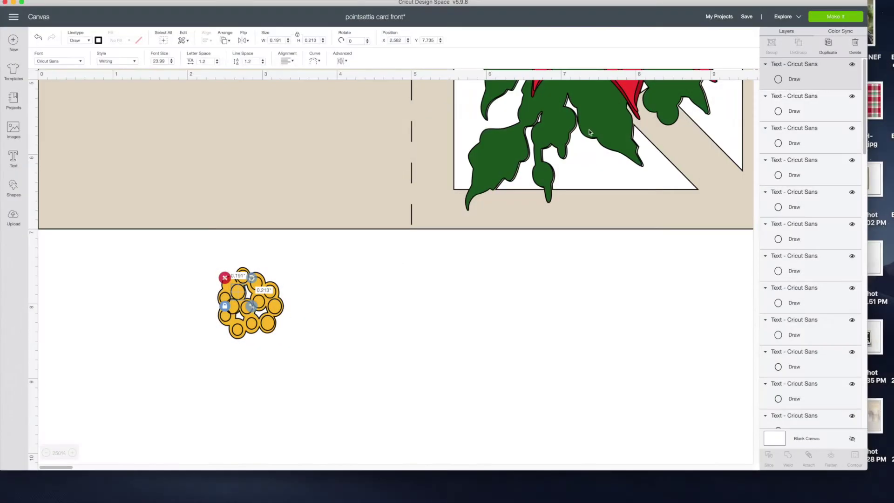
{"action": "left_click", "coordinate": [828, 43]}
{"action": "left_click_drag", "start_coordinate": [275, 328], "coordinate": [243, 300]}
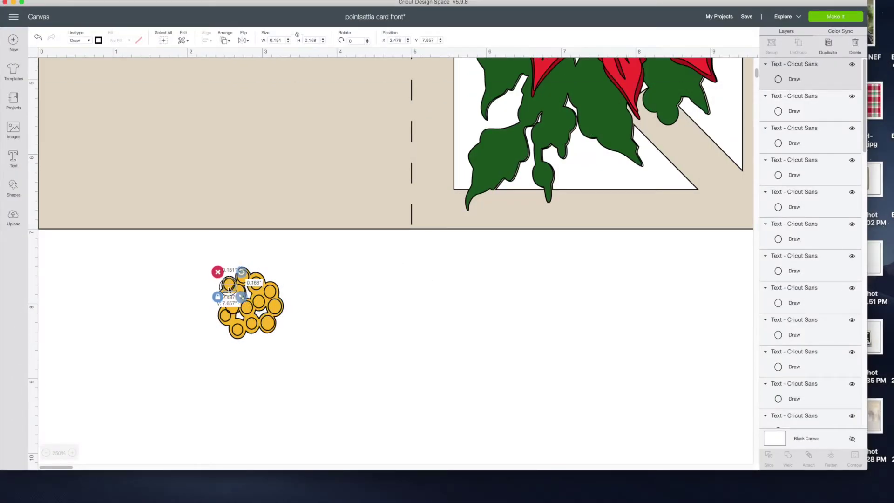
{"action": "left_click", "coordinate": [355, 319]}
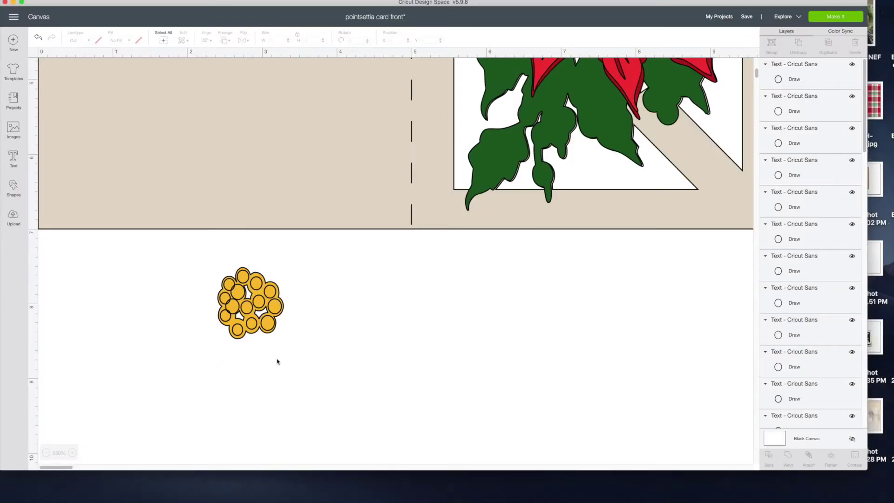
{"action": "left_click", "coordinate": [814, 82]}
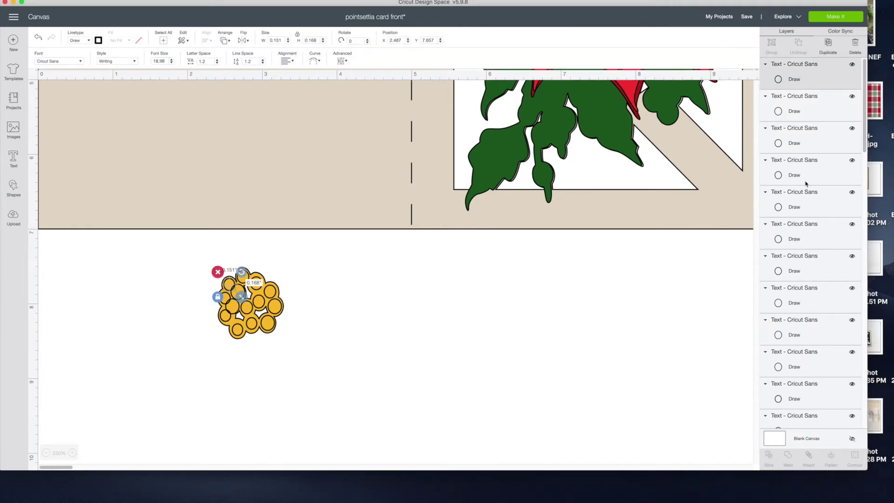
{"action": "scroll", "coordinate": [806, 186], "scroll_direction": "down", "scroll_amount": 2}
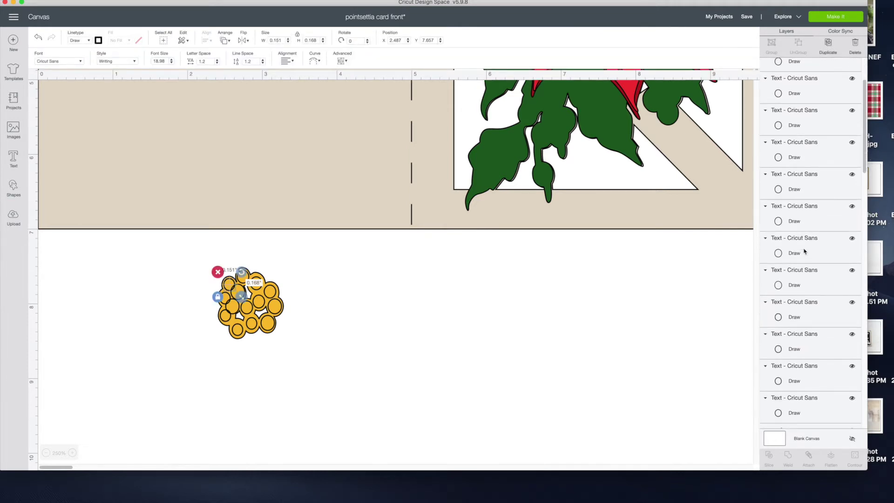
{"action": "scroll", "coordinate": [804, 251], "scroll_direction": "down", "scroll_amount": 1}
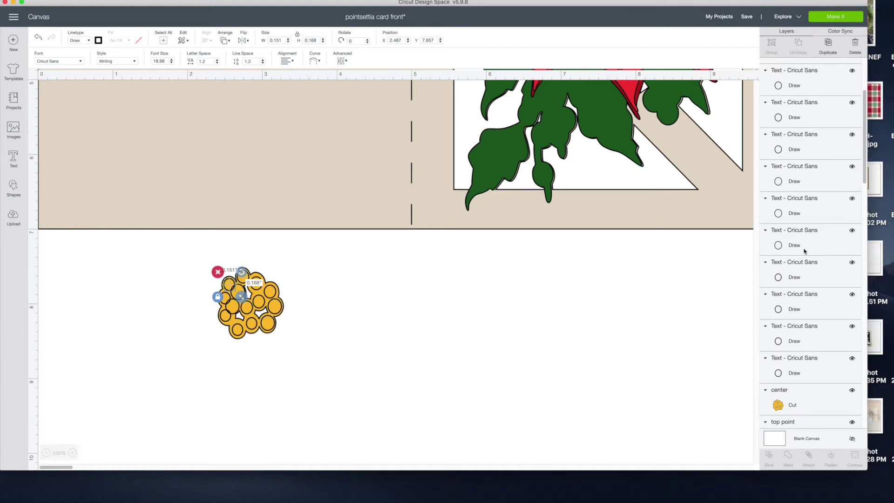
{"action": "left_click", "coordinate": [801, 375], "text": "shift"}
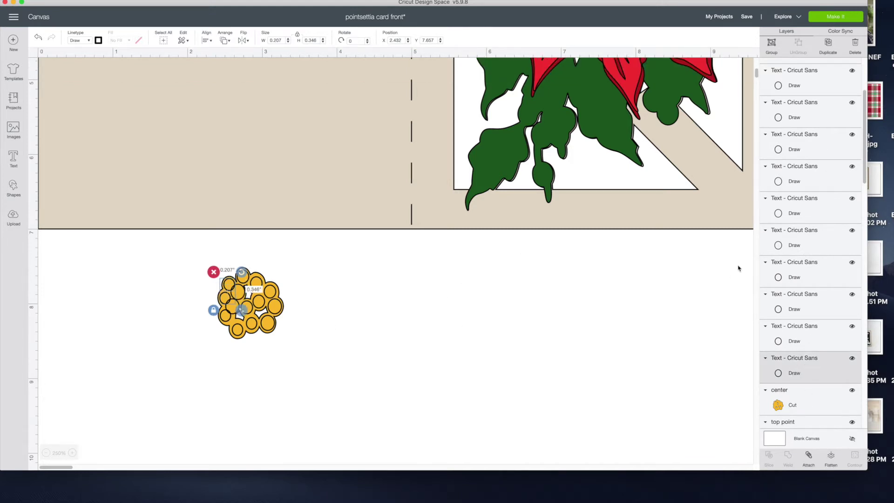
Hide the center layer and group all the drawn o circles
{"action": "left_click", "coordinate": [852, 393]}
{"action": "left_click", "coordinate": [851, 393]}
{"action": "left_click", "coordinate": [852, 393]}
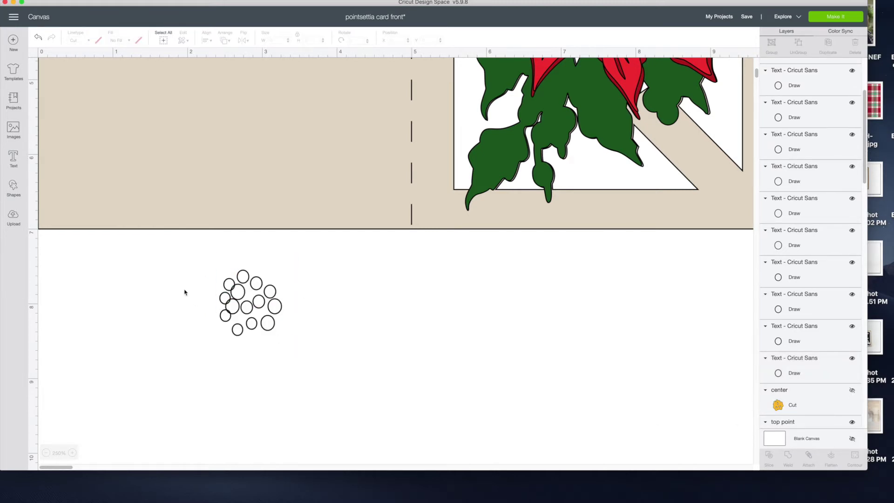
{"action": "left_click_drag", "start_coordinate": [185, 268], "coordinate": [318, 346]}
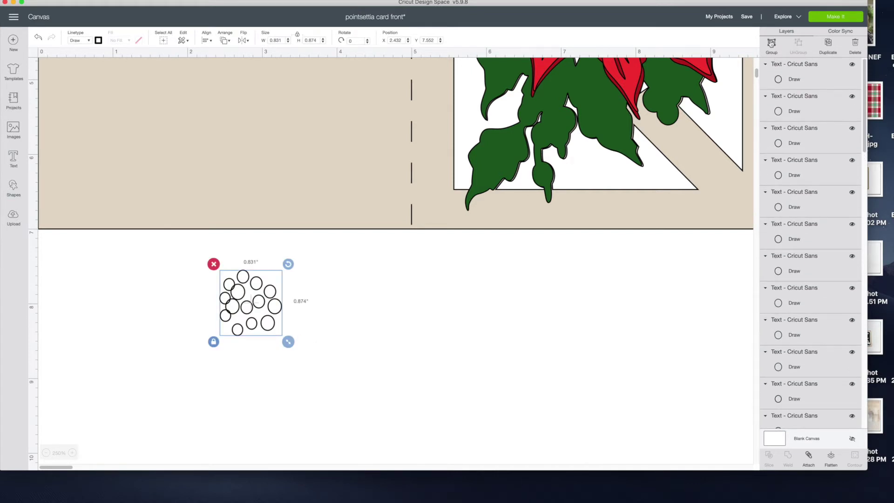
{"action": "left_click", "coordinate": [770, 43]}
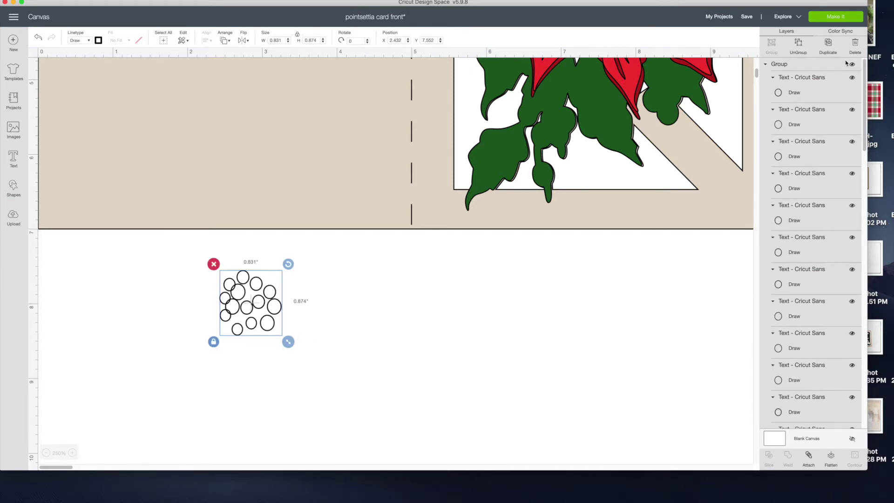
Set the grouped circles' pen color to Tawny with the Fine Point (0.4mm) pen type
{"action": "left_click", "coordinate": [845, 32]}
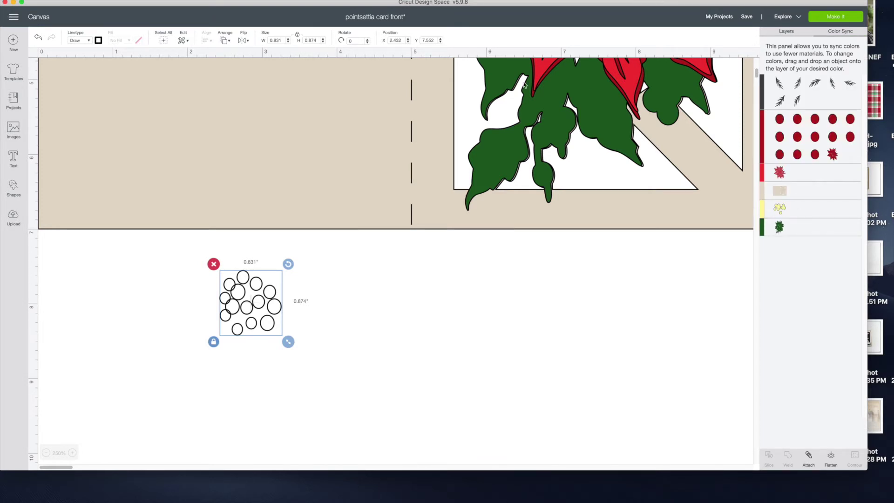
{"action": "left_click", "coordinate": [321, 297]}
{"action": "left_click", "coordinate": [256, 308]}
{"action": "left_click", "coordinate": [99, 41]}
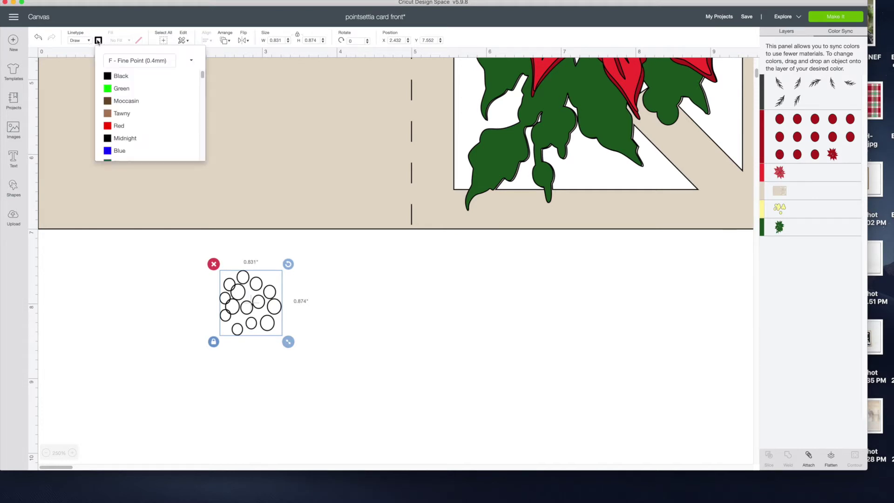
{"action": "left_click", "coordinate": [122, 113]}
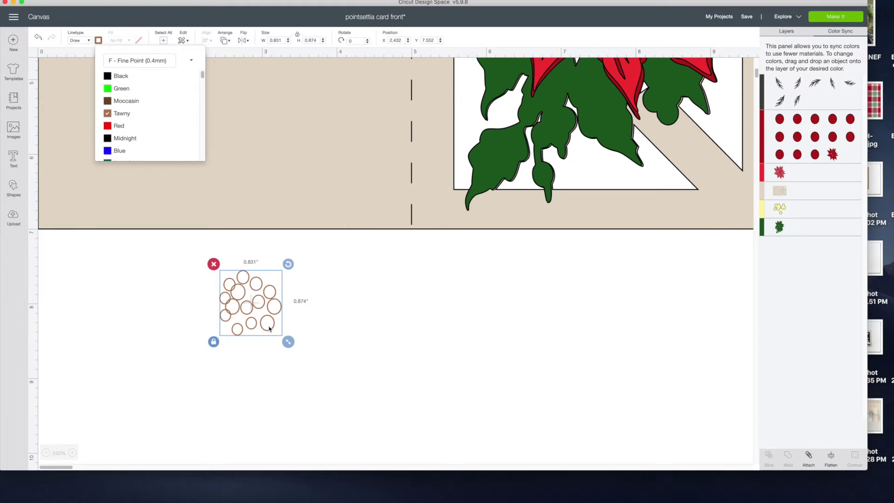
{"action": "left_click", "coordinate": [362, 319]}
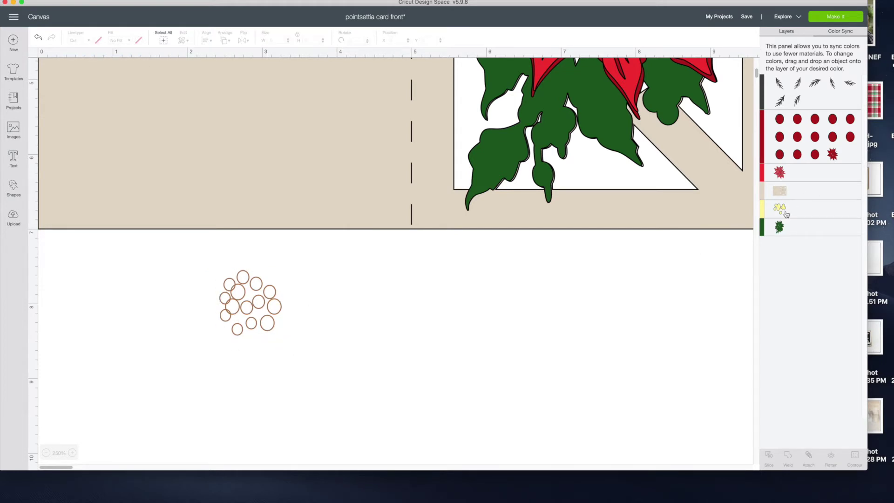
{"action": "left_click", "coordinate": [786, 31]}
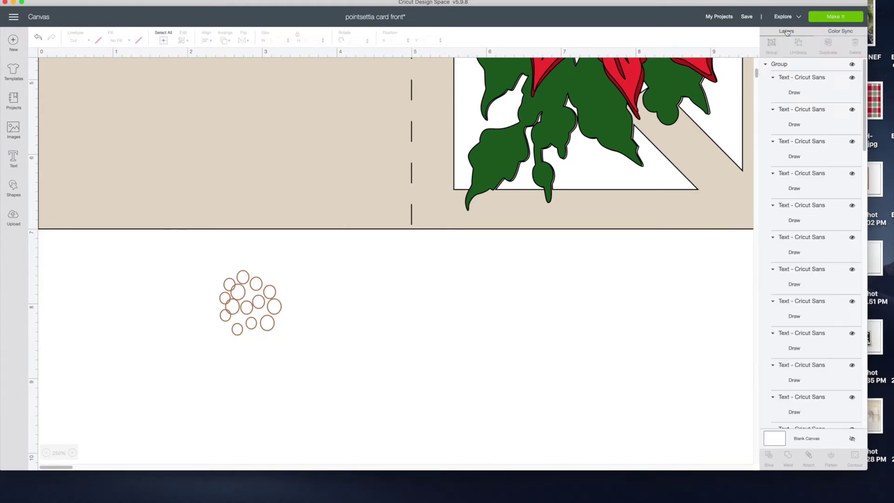
{"action": "scroll", "coordinate": [812, 319], "scroll_direction": "down", "scroll_amount": 5}
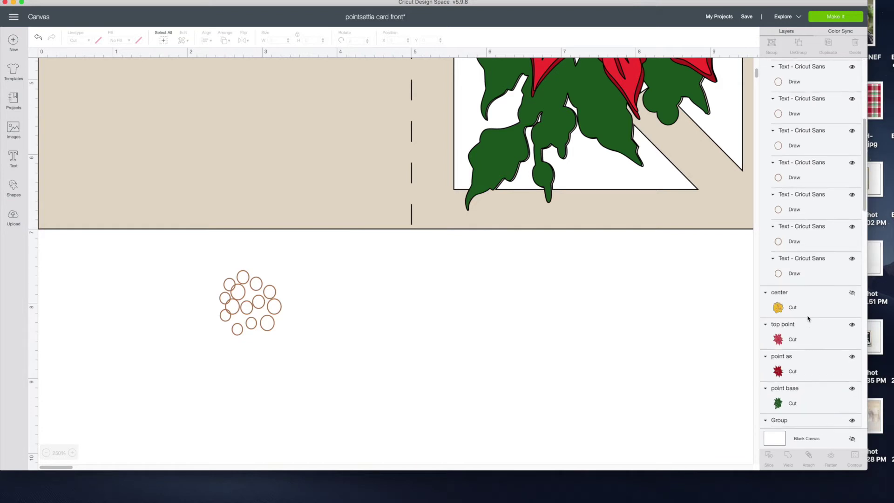
{"action": "scroll", "coordinate": [795, 266], "scroll_direction": "up", "scroll_amount": 5}
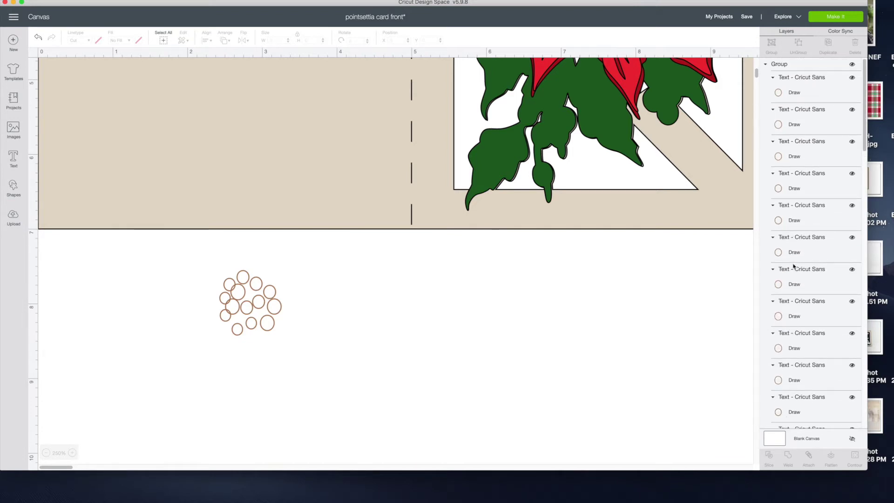
Ungroup the drawn circles and make the hidden center layer visible again
{"action": "left_click", "coordinate": [780, 64]}
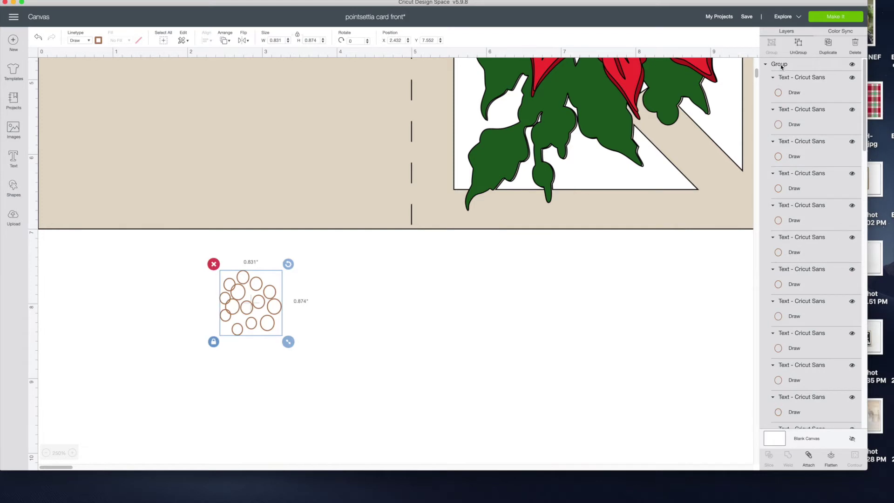
{"action": "left_click", "coordinate": [797, 43]}
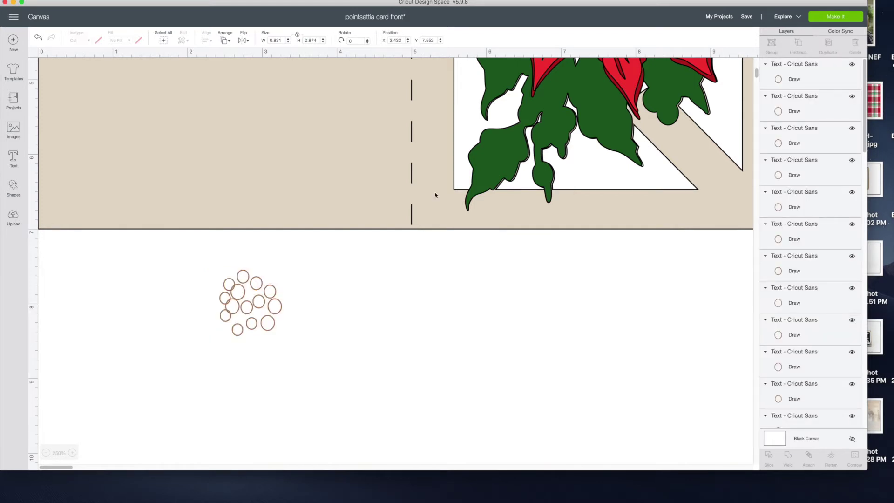
{"action": "scroll", "coordinate": [833, 308], "scroll_direction": "down", "scroll_amount": 5}
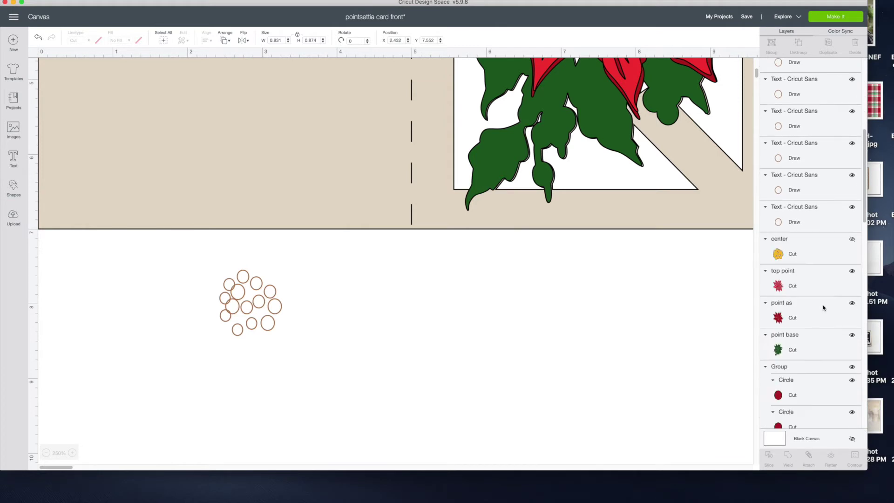
{"action": "left_click", "coordinate": [815, 254]}
{"action": "left_click", "coordinate": [852, 239]}
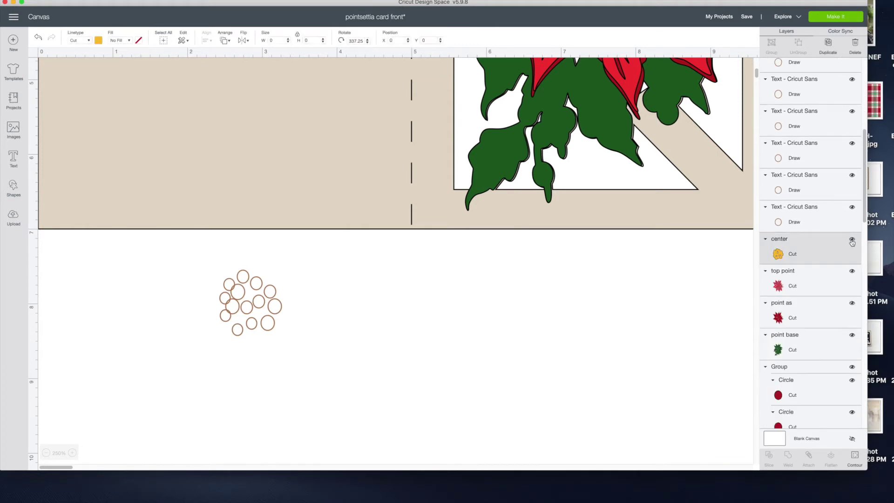
Attach all the drawn circles to the yellow flower center
{"action": "left_click", "coordinate": [350, 335]}
{"action": "left_click_drag", "start_coordinate": [195, 267], "coordinate": [319, 356]}
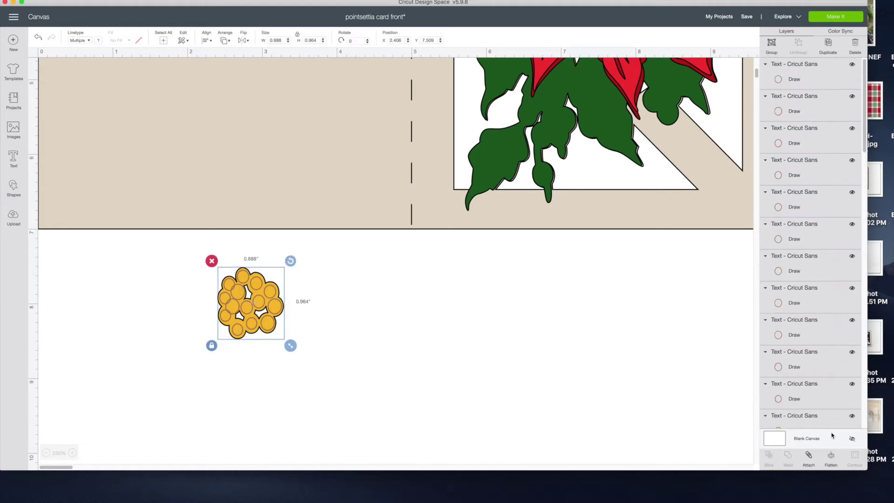
{"action": "left_click", "coordinate": [808, 455]}
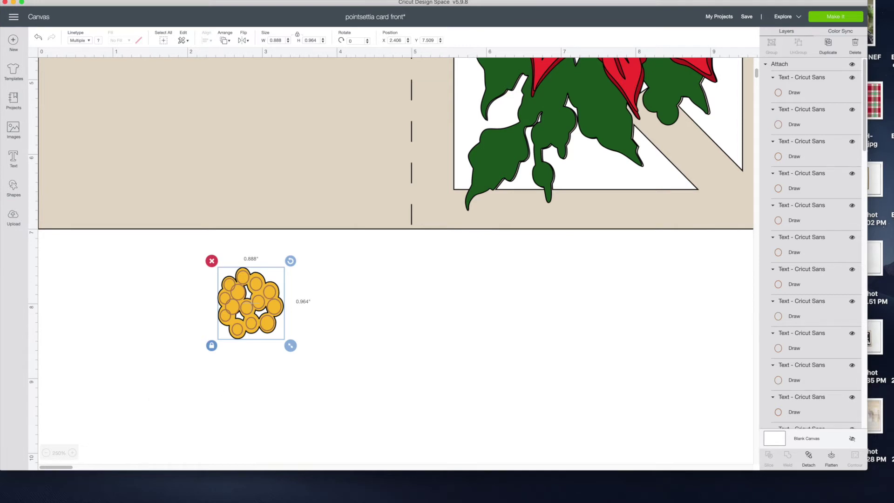
Place the attached flower center in the middle of the poinsettia and rotate it to about 320°
{"action": "left_click", "coordinate": [46, 452]}
{"action": "left_click", "coordinate": [46, 452]}
{"action": "left_click", "coordinate": [46, 453]}
{"action": "left_click", "coordinate": [47, 452]}
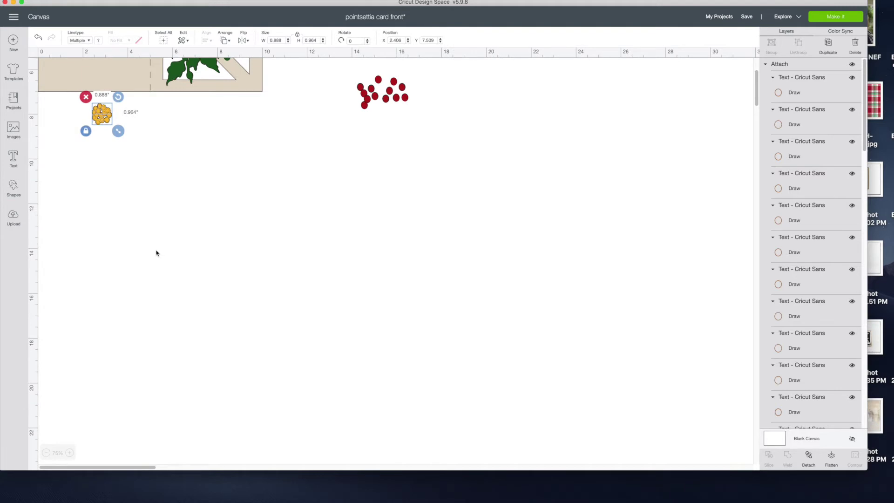
{"action": "scroll", "coordinate": [155, 253], "scroll_direction": "up", "scroll_amount": 5}
{"action": "left_click", "coordinate": [69, 453]}
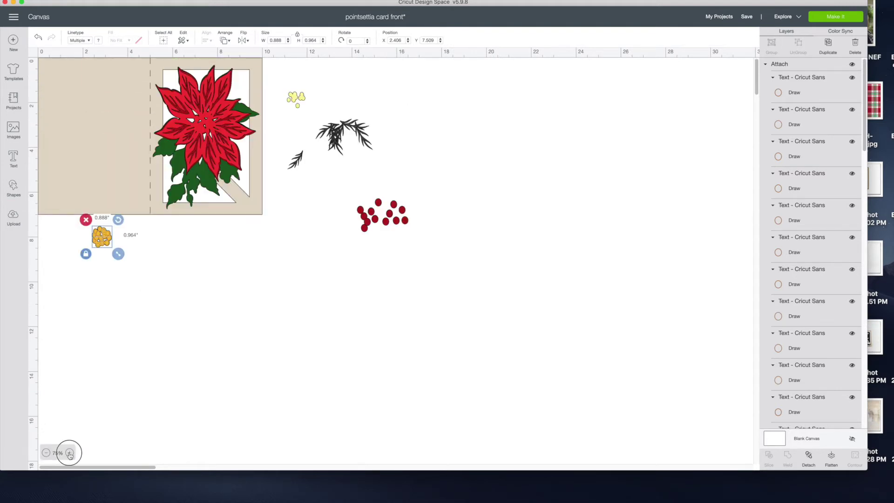
{"action": "left_click", "coordinate": [70, 452]}
{"action": "left_click_drag", "start_coordinate": [146, 363], "coordinate": [316, 171]}
{"action": "left_click_drag", "start_coordinate": [337, 143], "coordinate": [329, 169]}
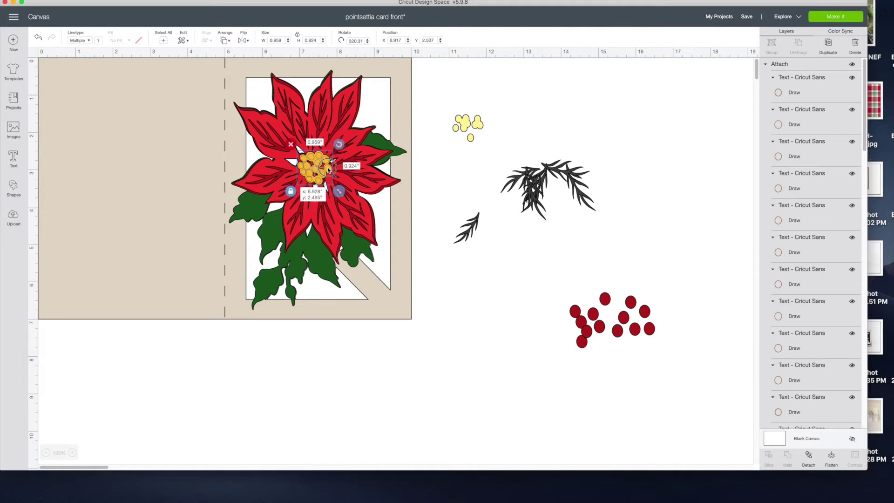
Bring the yellow berries to the front and try them over the flower center before parking them beside the card's upper edge
{"action": "left_click", "coordinate": [468, 126]}
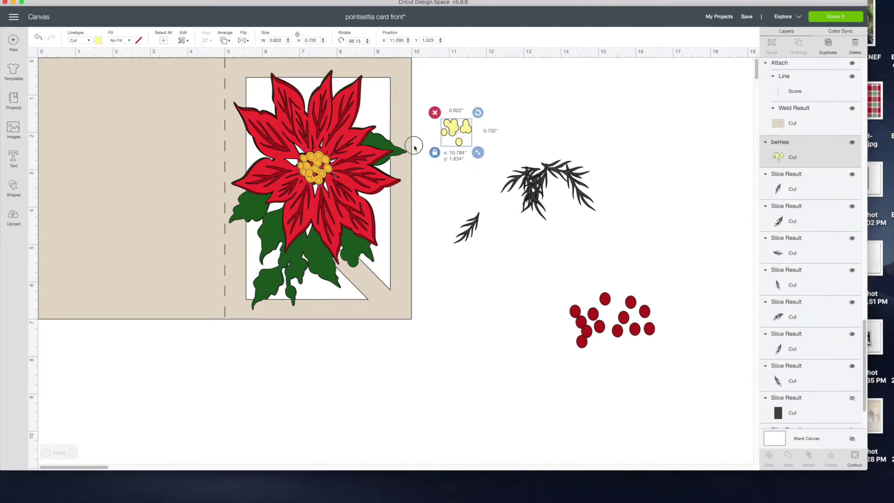
{"action": "mouse_move", "coordinate": [468, 127]}
{"action": "left_mouse_down"}
{"action": "mouse_move", "coordinate": [475, 114]}
{"action": "mouse_move", "coordinate": [365, 170]}
{"action": "mouse_move", "coordinate": [313, 165]}
{"action": "mouse_move", "coordinate": [454, 136]}
{"action": "left_mouse_up"}
{"action": "right_click", "coordinate": [454, 136]}
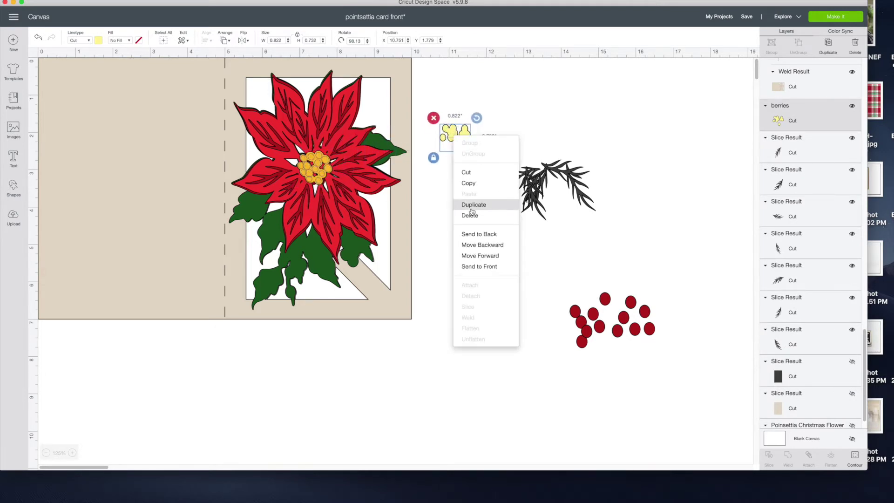
{"action": "left_click", "coordinate": [470, 266]}
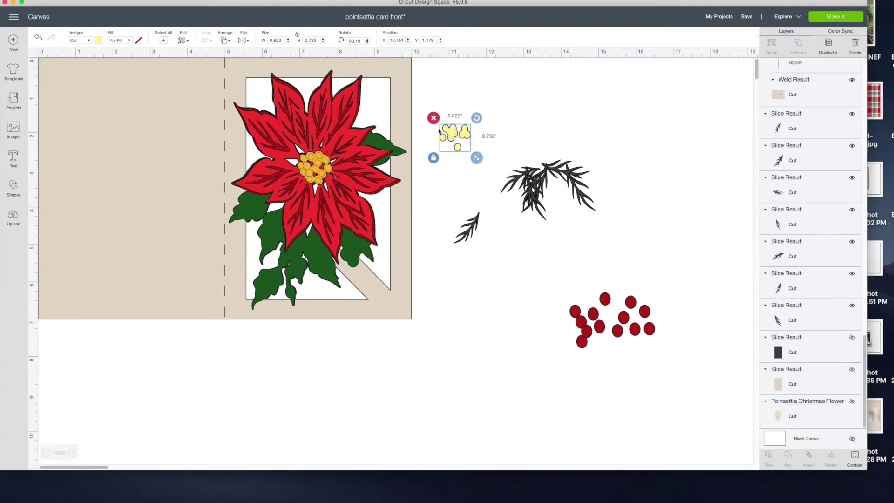
{"action": "left_click_drag", "start_coordinate": [452, 132], "coordinate": [312, 166]}
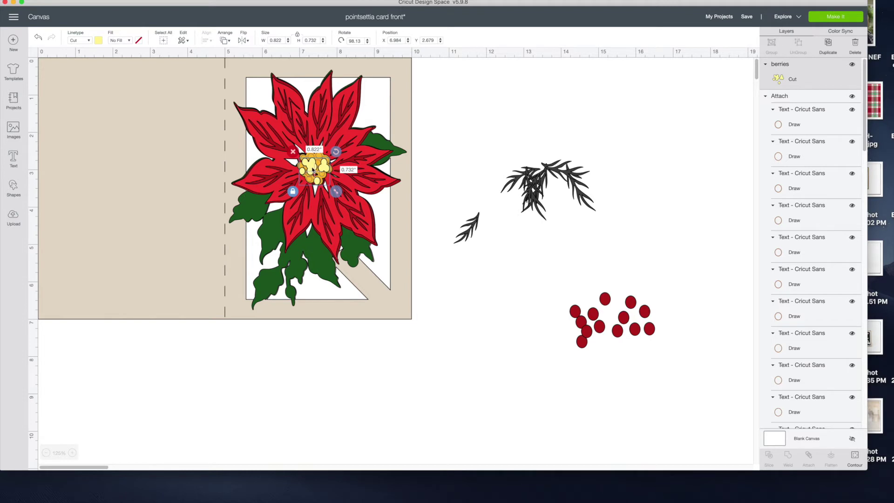
{"action": "left_click_drag", "start_coordinate": [312, 170], "coordinate": [444, 80]}
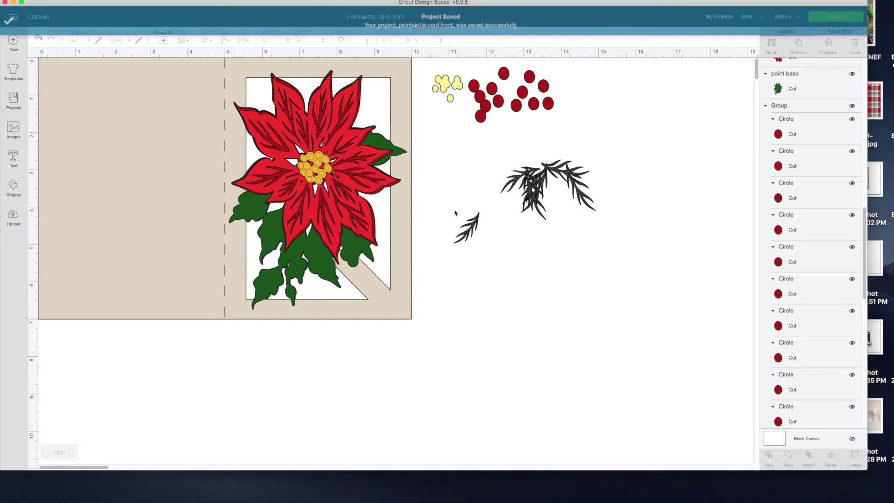
Gather the stray sprig with the other sprigs and recolor all seven from dark gray to medium green
{"action": "left_click_drag", "start_coordinate": [467, 227], "coordinate": [508, 175]}
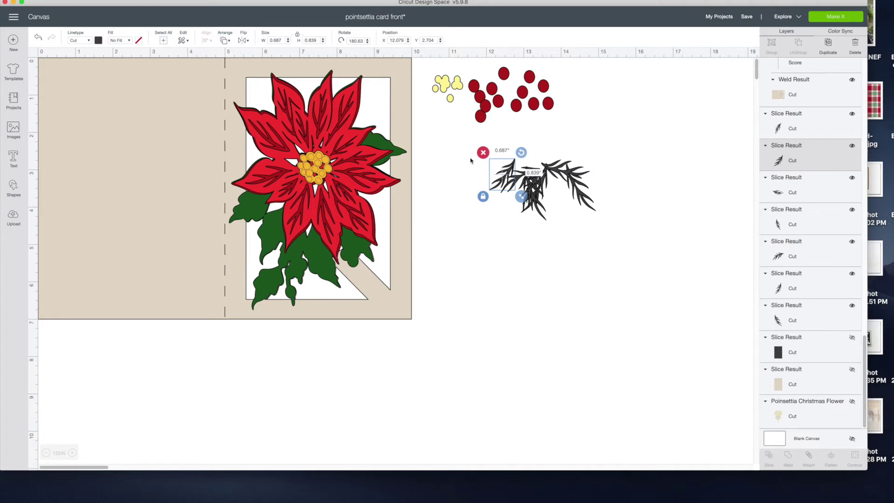
{"action": "left_click_drag", "start_coordinate": [461, 139], "coordinate": [609, 229]}
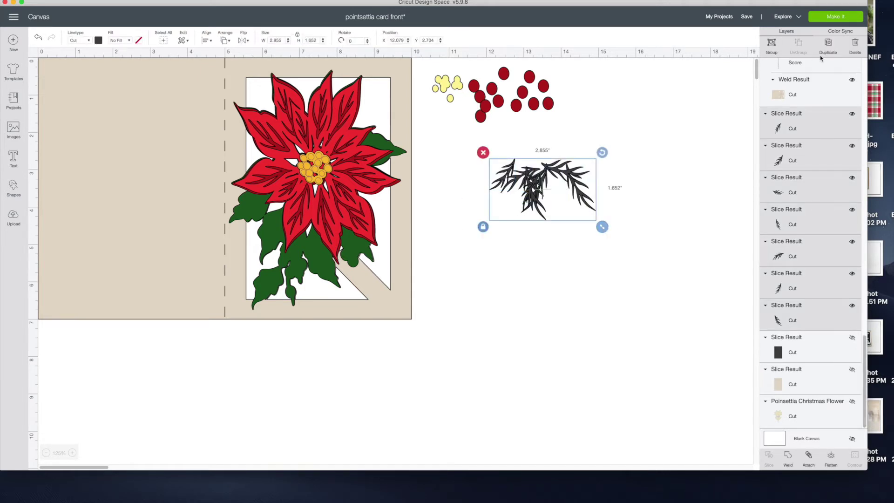
{"action": "left_click", "coordinate": [98, 41]}
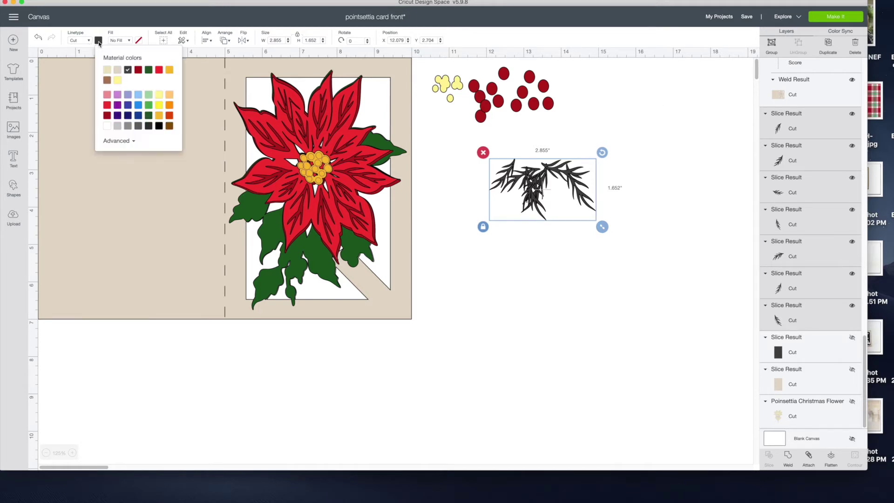
{"action": "left_click", "coordinate": [148, 106]}
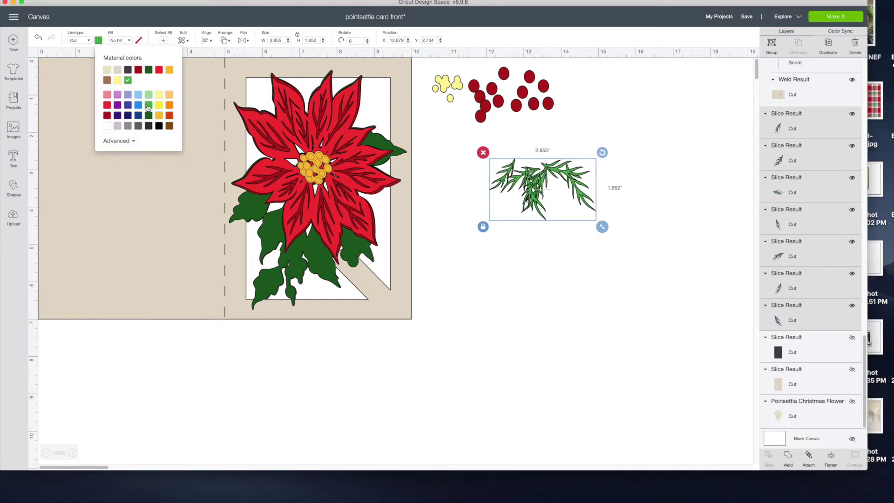
{"action": "left_click", "coordinate": [471, 279]}
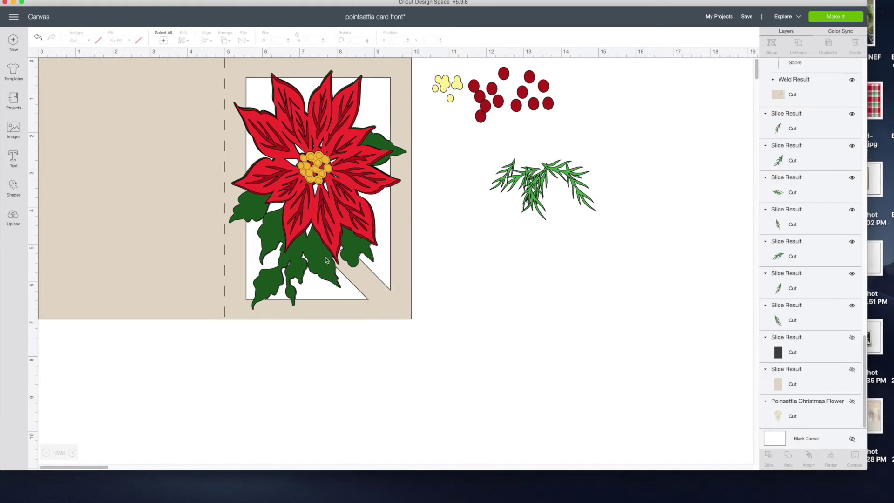
Bring the rightmost sprig to the front and fit it on the leaf below the flower, rotated to about 199°
{"action": "left_click_drag", "start_coordinate": [584, 198], "coordinate": [570, 215]}
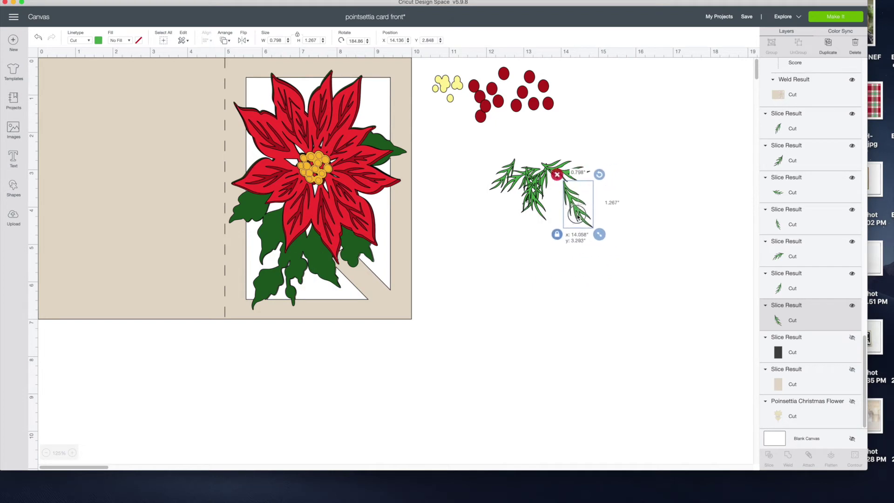
{"action": "right_click", "coordinate": [787, 309]}
{"action": "left_click", "coordinate": [797, 323]}
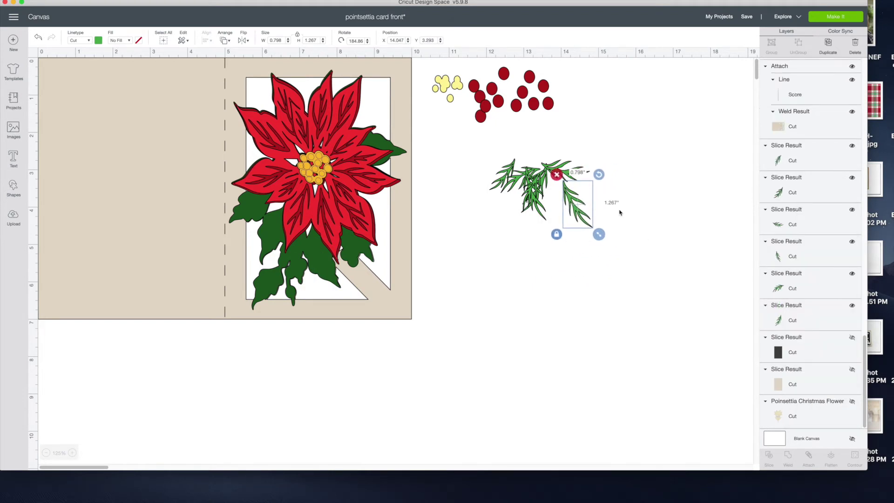
{"action": "left_click_drag", "start_coordinate": [576, 212], "coordinate": [319, 264]}
{"action": "left_click_drag", "start_coordinate": [343, 225], "coordinate": [329, 276]}
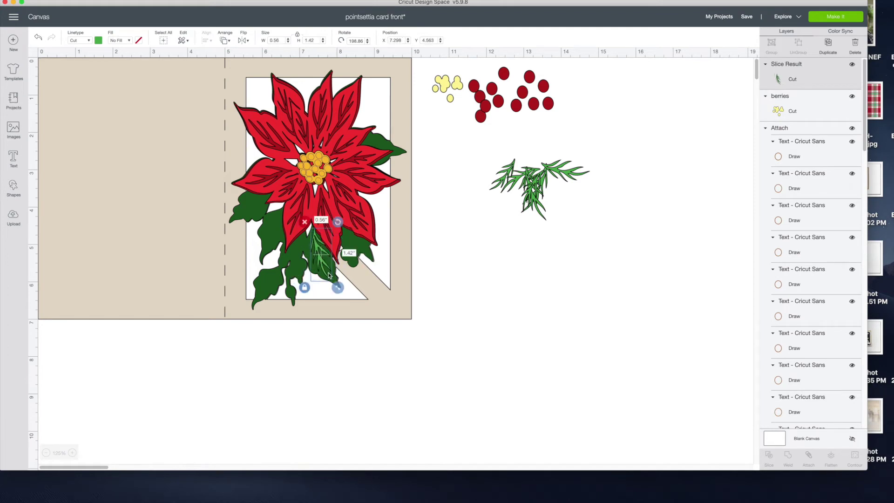
{"action": "left_click", "coordinate": [470, 296]}
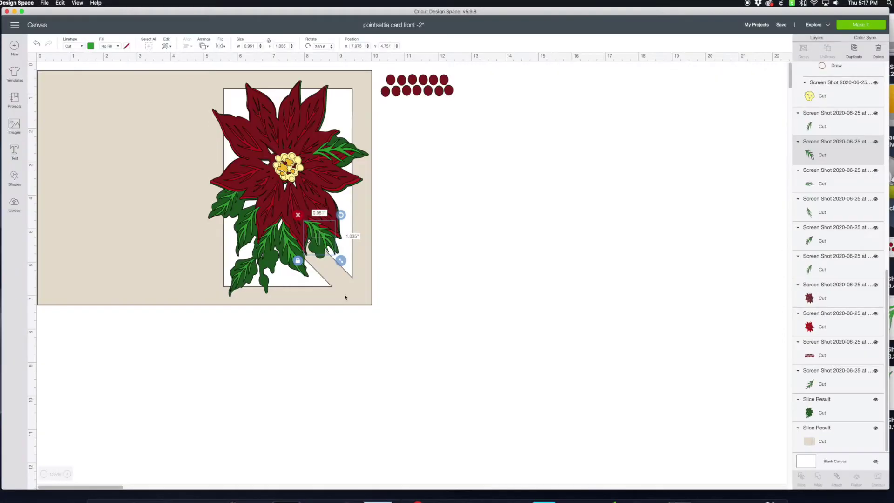
Nudge the dark green leaf base behind the poinsettia and send the finished card project to the mat preview
{"action": "left_click", "coordinate": [346, 296]}
{"action": "left_click", "coordinate": [346, 296]}
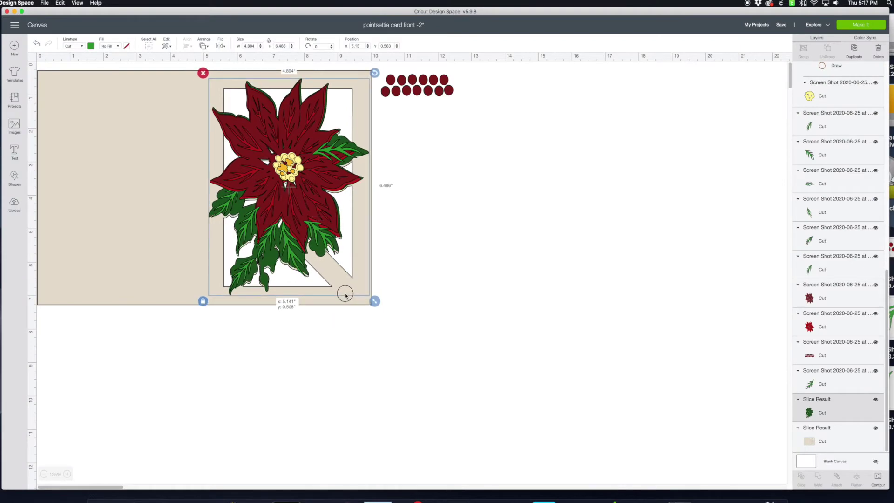
{"action": "left_click_drag", "start_coordinate": [346, 296], "coordinate": [347, 297]}
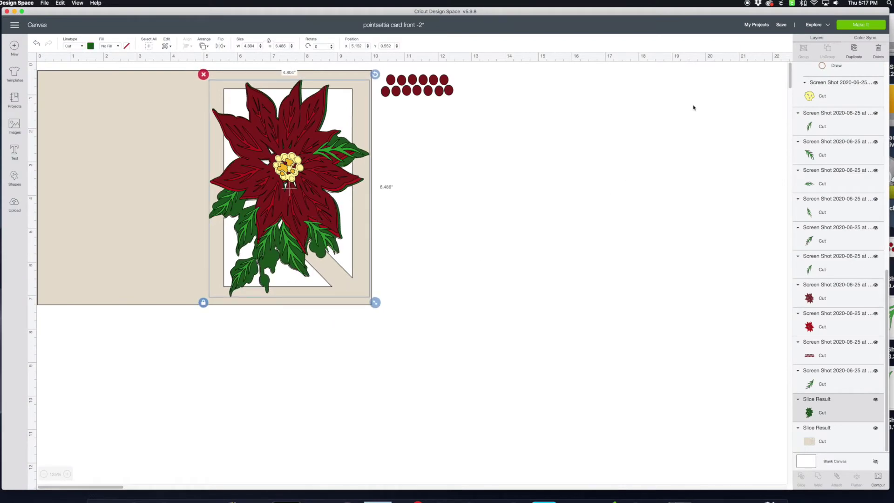
{"action": "left_click", "coordinate": [860, 25]}
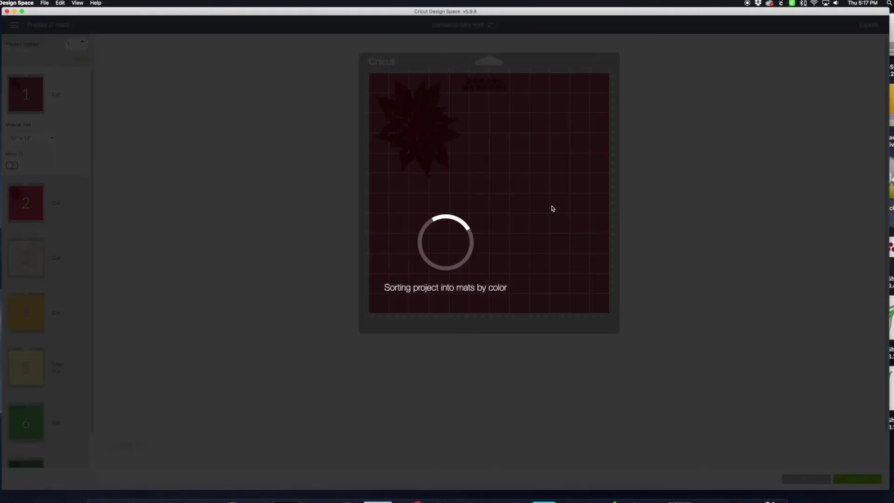